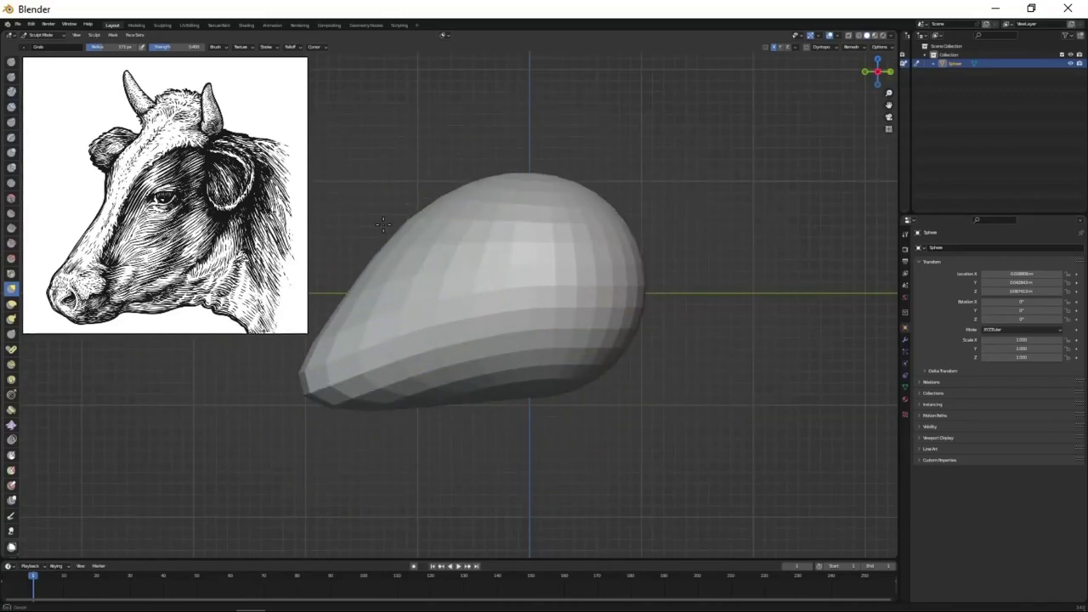
- Stretch the sphere into an elongated egg shape with the Grab brush in front view
{"action": "middle_click_drag", "start_coordinate": [334, 363], "coordinate": [663, 322]}
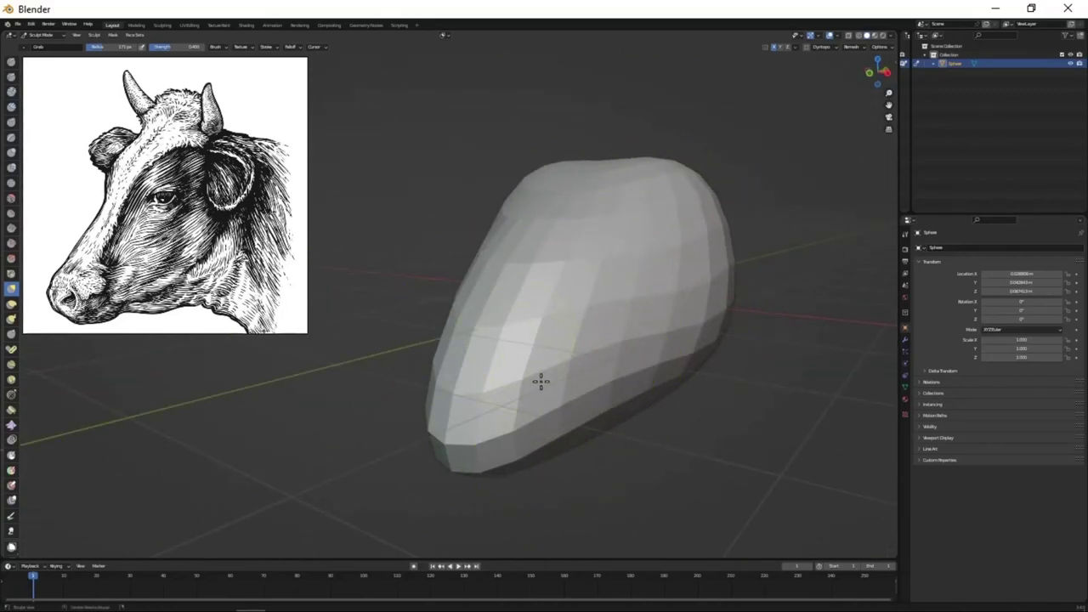
{"action": "key", "text": "KP_1"}
{"action": "middle_click_drag", "start_coordinate": [558, 401], "coordinate": [510, 374]}
{"action": "left_click_drag", "start_coordinate": [544, 341], "coordinate": [452, 365]}
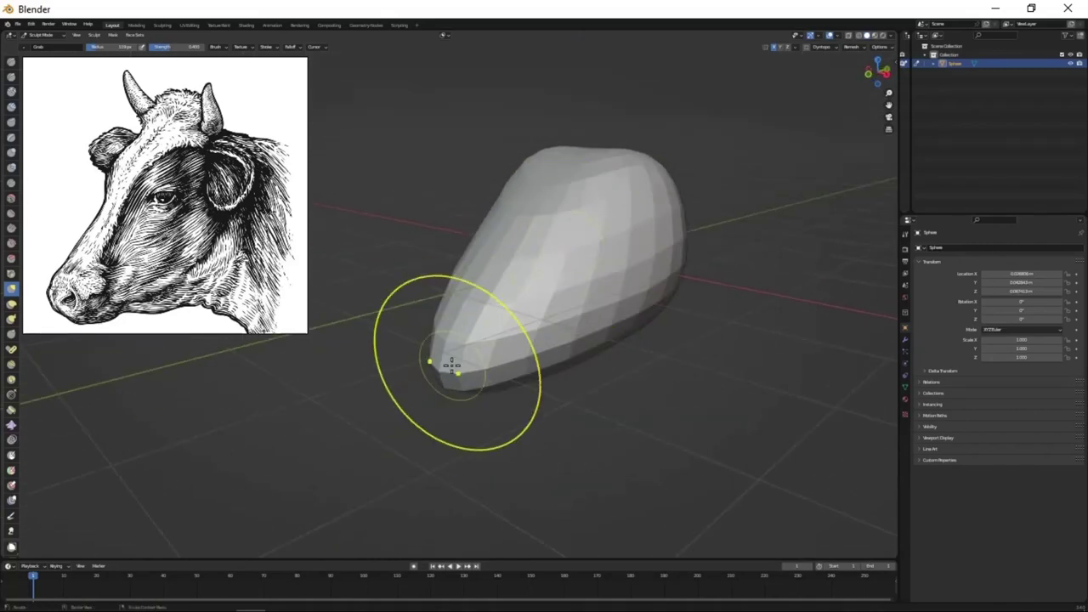
{"action": "mouse_move", "coordinate": [466, 382]}
{"action": "middle_mouse_down"}
{"action": "mouse_move", "coordinate": [553, 244]}
{"action": "mouse_move", "coordinate": [701, 257]}
{"action": "middle_mouse_up"}
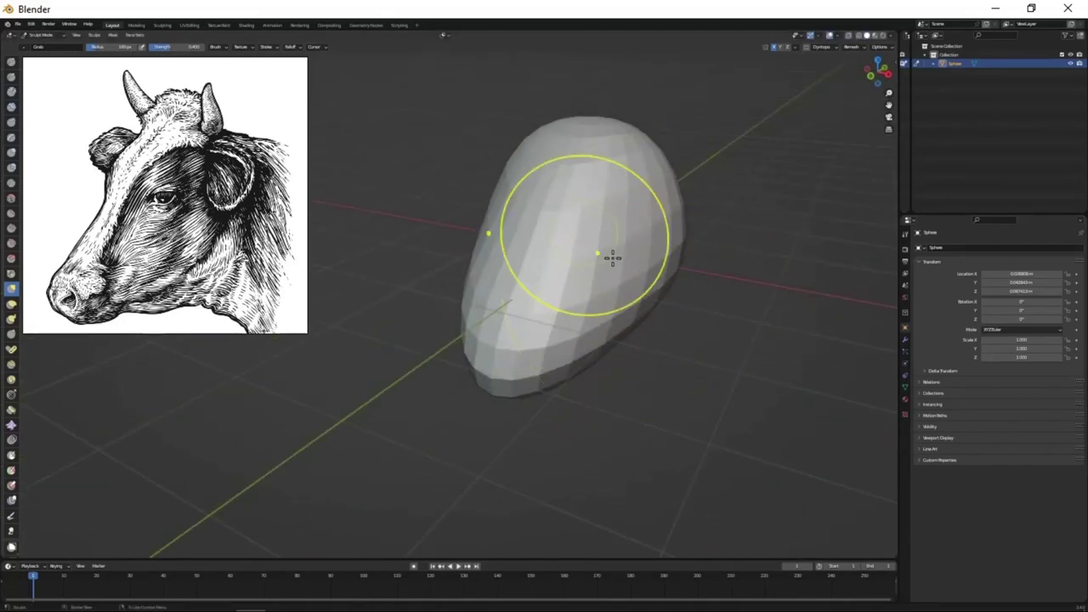
{"action": "mouse_move", "coordinate": [612, 257]}
{"action": "middle_mouse_down"}
{"action": "mouse_move", "coordinate": [559, 260]}
{"action": "mouse_move", "coordinate": [508, 336]}
{"action": "mouse_move", "coordinate": [600, 238]}
{"action": "mouse_move", "coordinate": [711, 238]}
{"action": "middle_mouse_up"}
- Pull out the right side of the mesh to form a rounded wedge
{"action": "mouse_move", "coordinate": [682, 138]}
{"action": "middle_mouse_down"}
{"action": "mouse_move", "coordinate": [596, 218]}
{"action": "mouse_move", "coordinate": [636, 280]}
{"action": "mouse_move", "coordinate": [525, 258]}
{"action": "mouse_move", "coordinate": [502, 335]}
{"action": "mouse_move", "coordinate": [547, 288]}
{"action": "middle_mouse_up"}
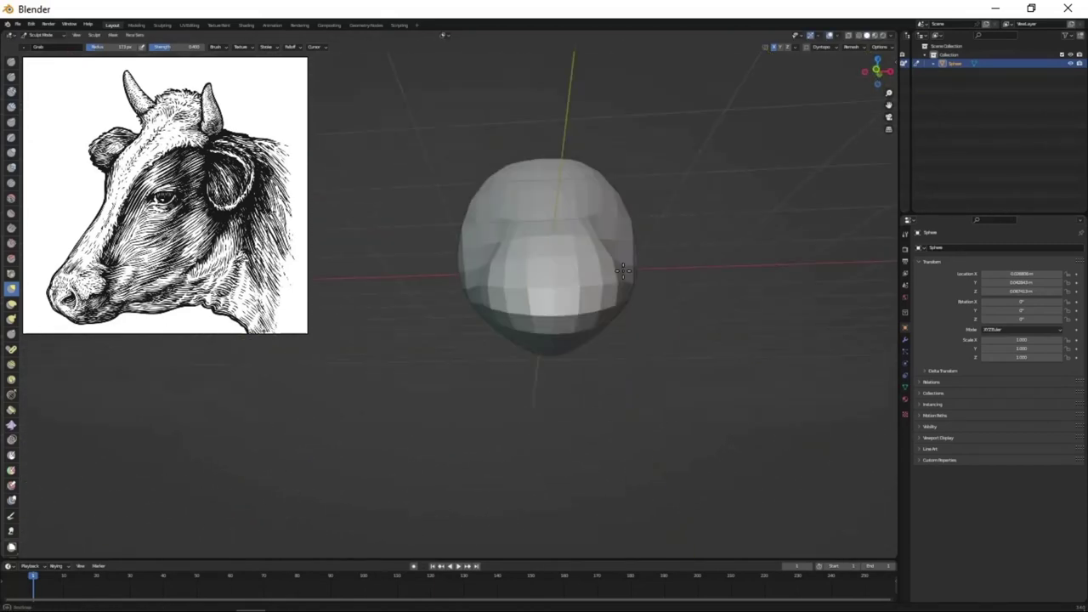
{"action": "mouse_move", "coordinate": [623, 270]}
{"action": "middle_mouse_down"}
{"action": "mouse_move", "coordinate": [573, 331]}
{"action": "mouse_move", "coordinate": [629, 309]}
{"action": "mouse_move", "coordinate": [620, 273]}
{"action": "mouse_move", "coordinate": [691, 435]}
{"action": "middle_mouse_up"}
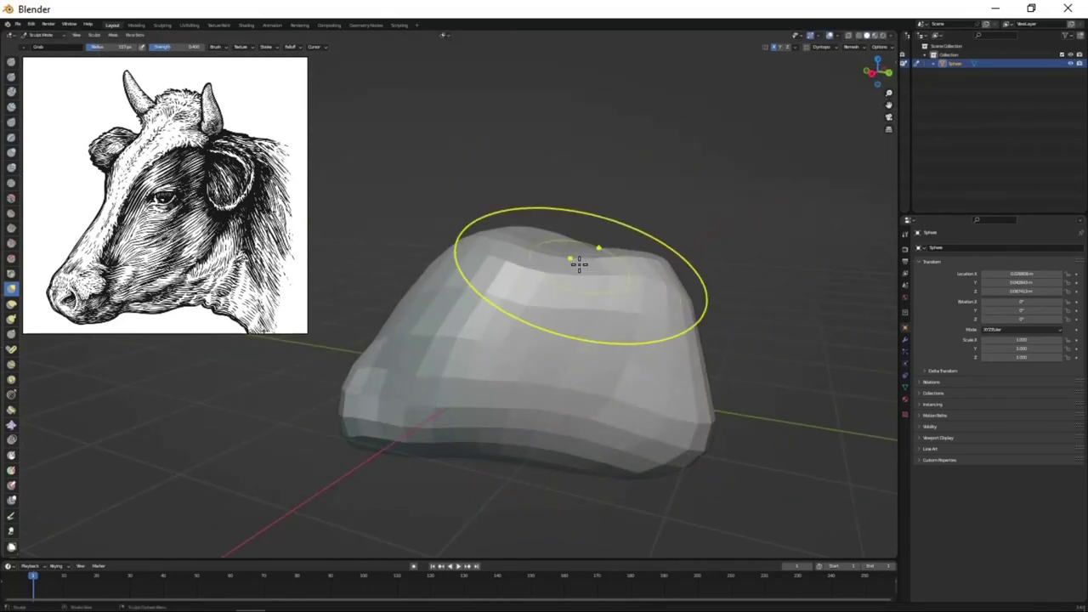
{"action": "middle_click_drag", "start_coordinate": [647, 282], "coordinate": [587, 383]}
{"action": "mouse_move", "coordinate": [721, 375]}
{"action": "middle_mouse_down"}
{"action": "mouse_move", "coordinate": [700, 187]}
{"action": "mouse_move", "coordinate": [683, 295]}
{"action": "middle_mouse_up"}
{"action": "mouse_move", "coordinate": [683, 295]}
{"action": "left_mouse_down"}
{"action": "mouse_move", "coordinate": [647, 136]}
{"action": "mouse_move", "coordinate": [661, 222]}
{"action": "left_mouse_up"}
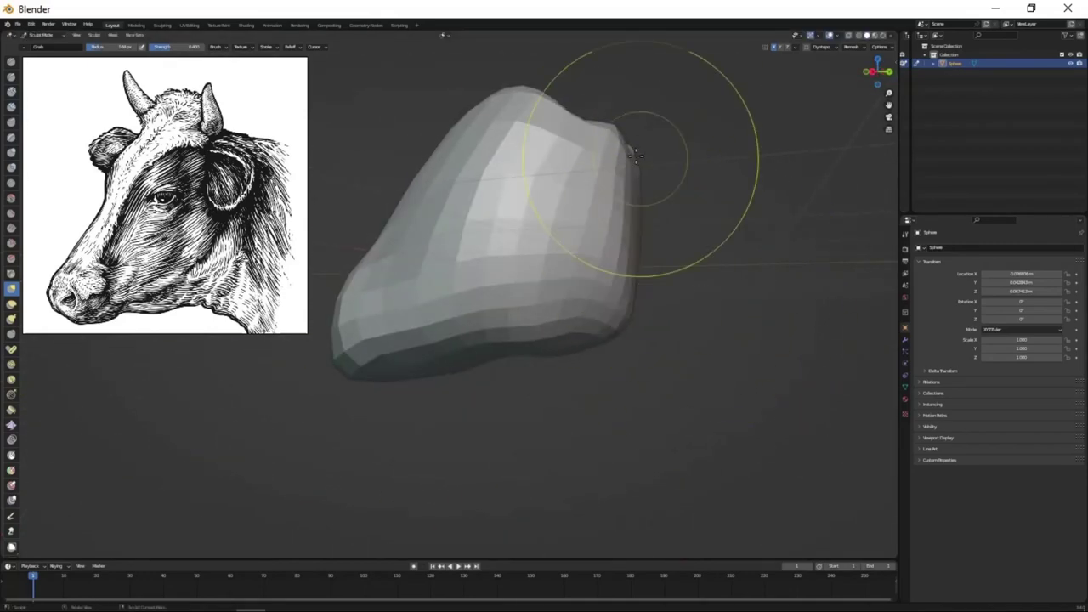
{"action": "mouse_move", "coordinate": [635, 155]}
{"action": "middle_mouse_down"}
{"action": "mouse_move", "coordinate": [607, 243]}
{"action": "mouse_move", "coordinate": [617, 179]}
{"action": "mouse_move", "coordinate": [697, 272]}
{"action": "mouse_move", "coordinate": [600, 277]}
{"action": "middle_mouse_up"}
- Remesh the sculpt at voxel size 0.0820 m for smooth, even geometry
{"action": "key", "text": "r"}
{"action": "left_click", "coordinate": [721, 363]}
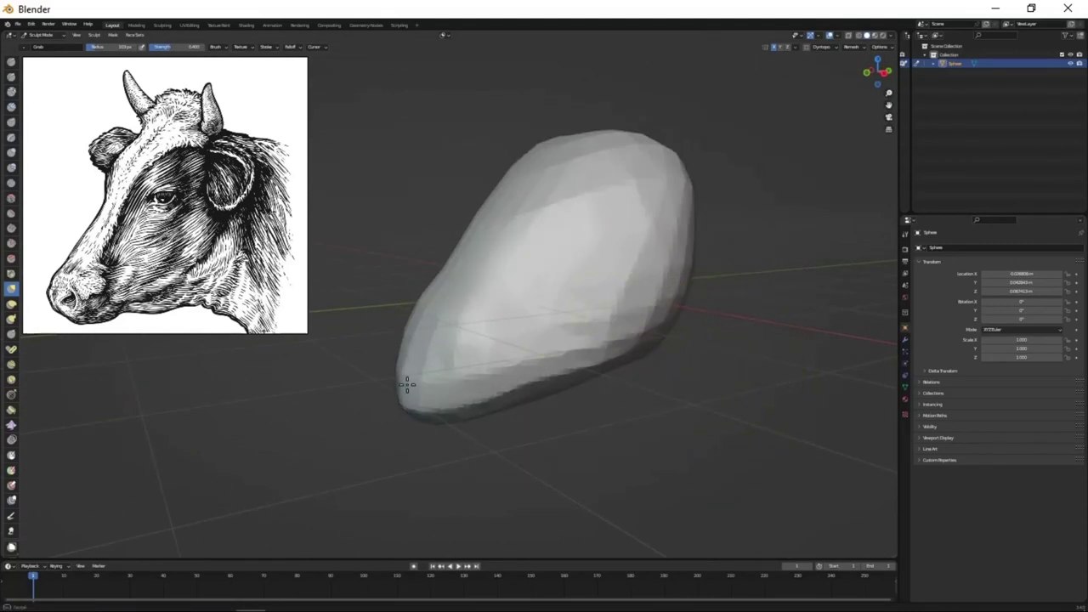
{"action": "mouse_move", "coordinate": [407, 385]}
{"action": "middle_mouse_down"}
{"action": "mouse_move", "coordinate": [510, 139]}
{"action": "mouse_move", "coordinate": [485, 262]}
{"action": "middle_mouse_up"}
{"action": "mouse_move", "coordinate": [395, 285]}
{"action": "middle_mouse_down"}
{"action": "mouse_move", "coordinate": [520, 235]}
{"action": "mouse_move", "coordinate": [596, 401]}
{"action": "mouse_move", "coordinate": [575, 105]}
{"action": "mouse_move", "coordinate": [635, 296]}
{"action": "mouse_move", "coordinate": [577, 262]}
{"action": "middle_mouse_up"}
- Raise the brush radius to 134 and shape the head lump from several angles
{"action": "key", "text": "f"}
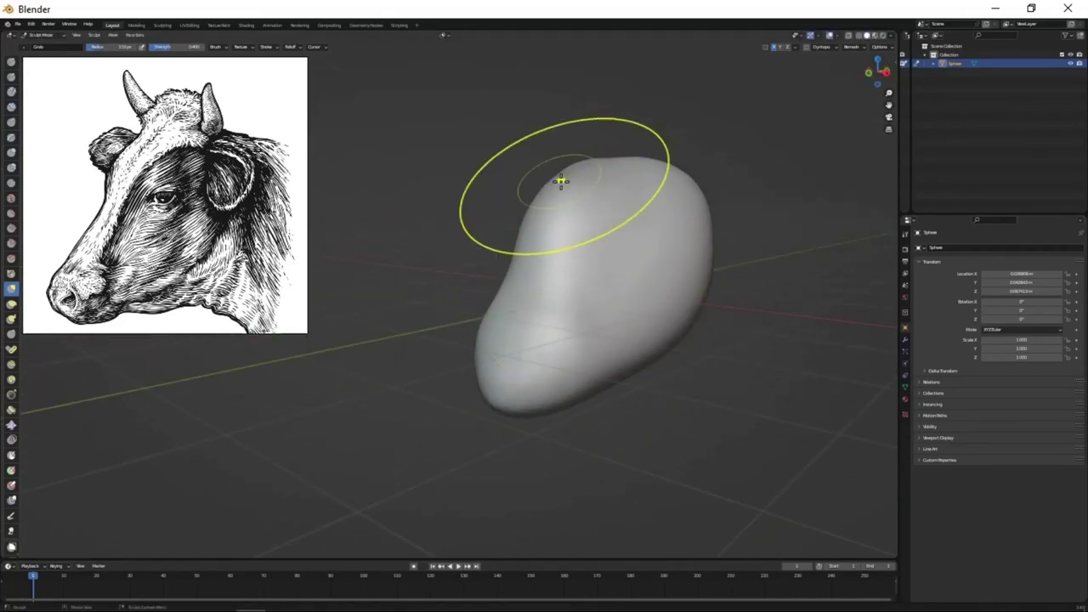
{"action": "middle_click_drag", "start_coordinate": [561, 181], "coordinate": [447, 274]}
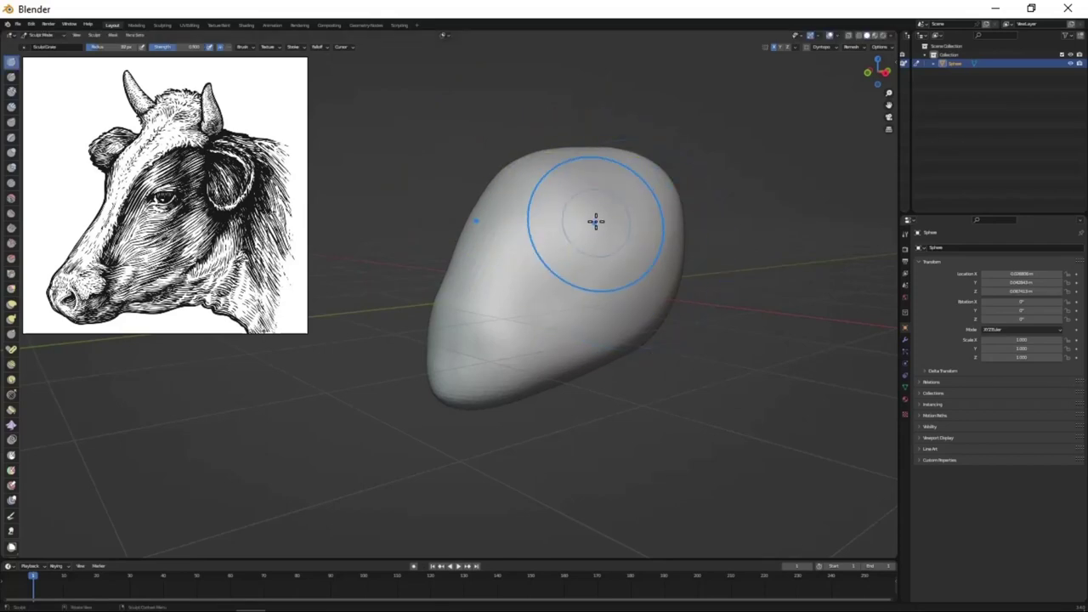
{"action": "middle_click_drag", "start_coordinate": [596, 222], "coordinate": [525, 188]}
{"action": "middle_click_drag", "start_coordinate": [566, 290], "coordinate": [439, 221]}
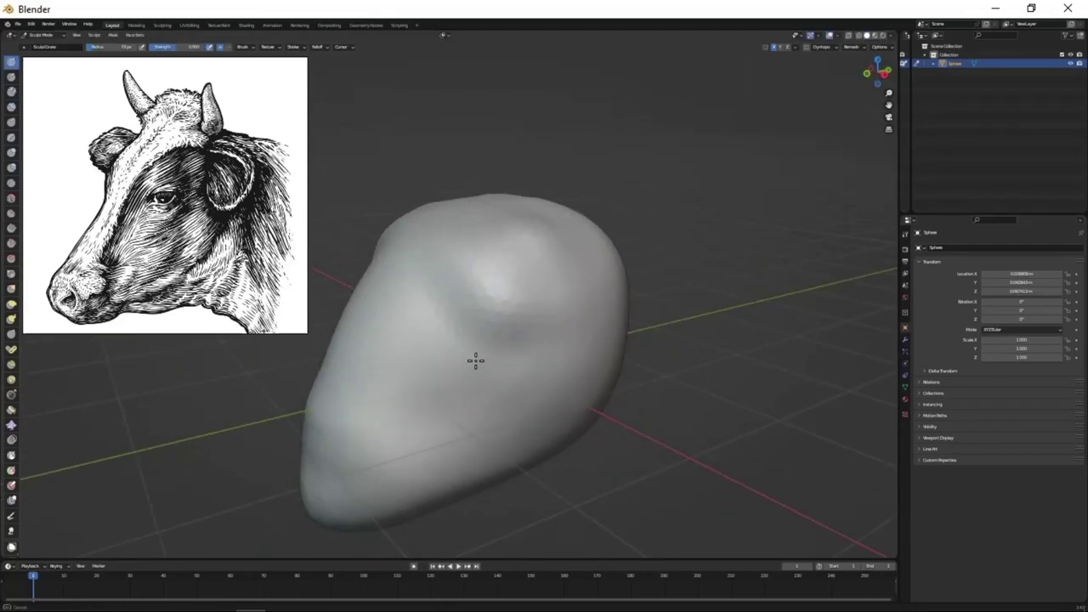
{"action": "middle_click_drag", "start_coordinate": [507, 361], "coordinate": [569, 365]}
{"action": "scroll", "coordinate": [561, 400], "scroll_direction": "up", "scroll_amount": 3}
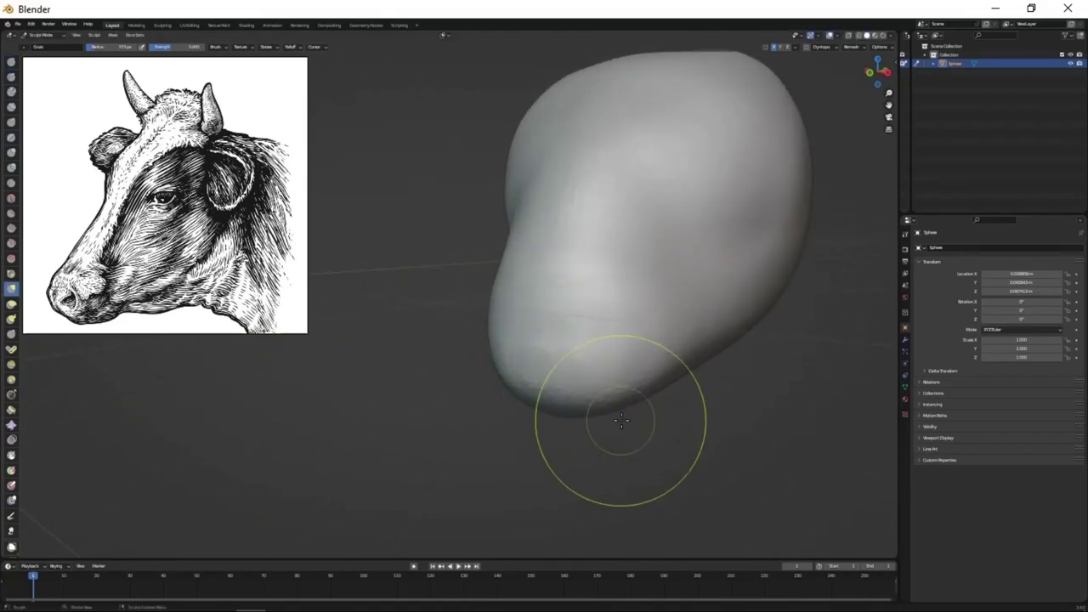
{"action": "middle_click_drag", "start_coordinate": [622, 420], "coordinate": [375, 432]}
{"action": "mouse_move", "coordinate": [458, 417]}
{"action": "middle_mouse_down"}
{"action": "mouse_move", "coordinate": [729, 462]}
{"action": "mouse_move", "coordinate": [552, 340]}
{"action": "mouse_move", "coordinate": [557, 283]}
{"action": "mouse_move", "coordinate": [516, 268]}
{"action": "mouse_move", "coordinate": [728, 291]}
{"action": "middle_mouse_up"}
- Taper one end of the head into a snout
{"action": "middle_click_drag", "start_coordinate": [692, 186], "coordinate": [675, 290]}
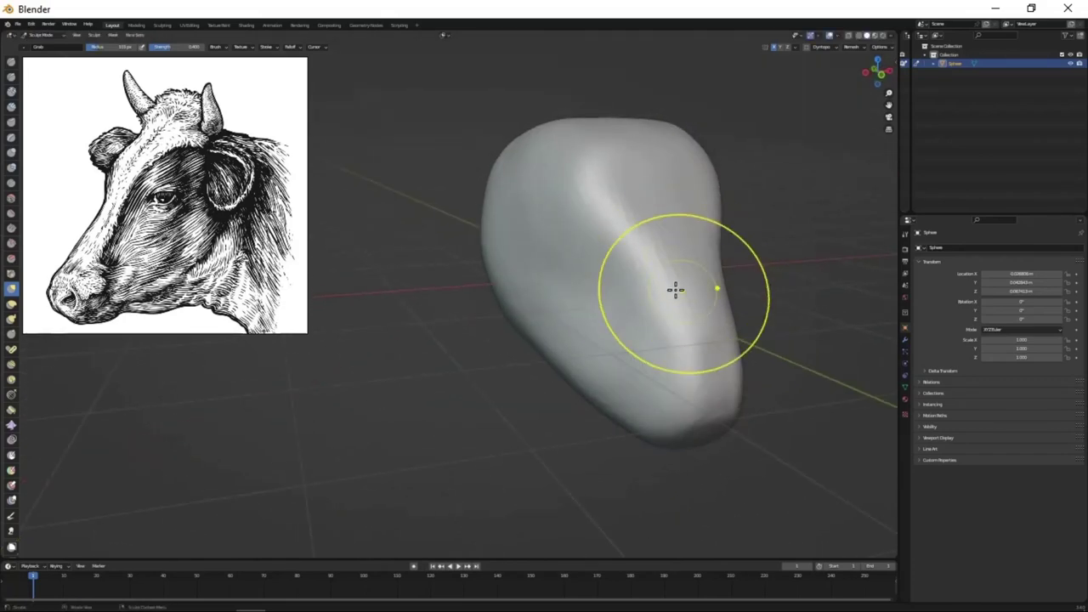
{"action": "mouse_move", "coordinate": [712, 371]}
{"action": "middle_mouse_down"}
{"action": "mouse_move", "coordinate": [578, 294]}
{"action": "mouse_move", "coordinate": [516, 284]}
{"action": "middle_mouse_up"}
{"action": "middle_click_drag", "start_coordinate": [582, 378], "coordinate": [522, 324]}
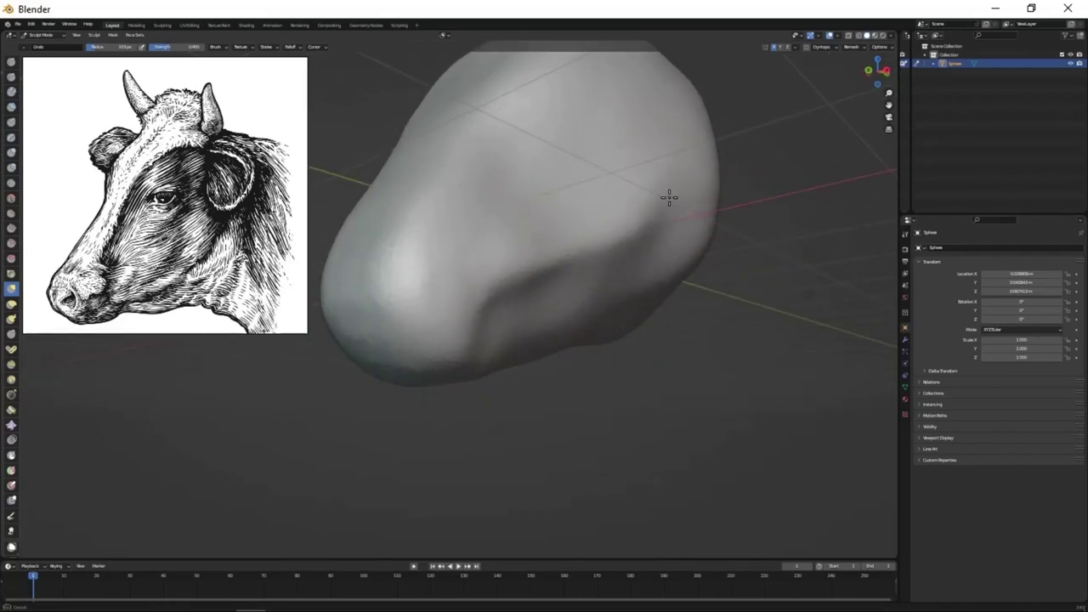
{"action": "mouse_move", "coordinate": [654, 106]}
{"action": "middle_mouse_down"}
{"action": "mouse_move", "coordinate": [675, 165]}
{"action": "mouse_move", "coordinate": [637, 244]}
{"action": "mouse_move", "coordinate": [515, 283]}
{"action": "mouse_move", "coordinate": [602, 357]}
{"action": "mouse_move", "coordinate": [727, 302]}
{"action": "middle_mouse_up"}
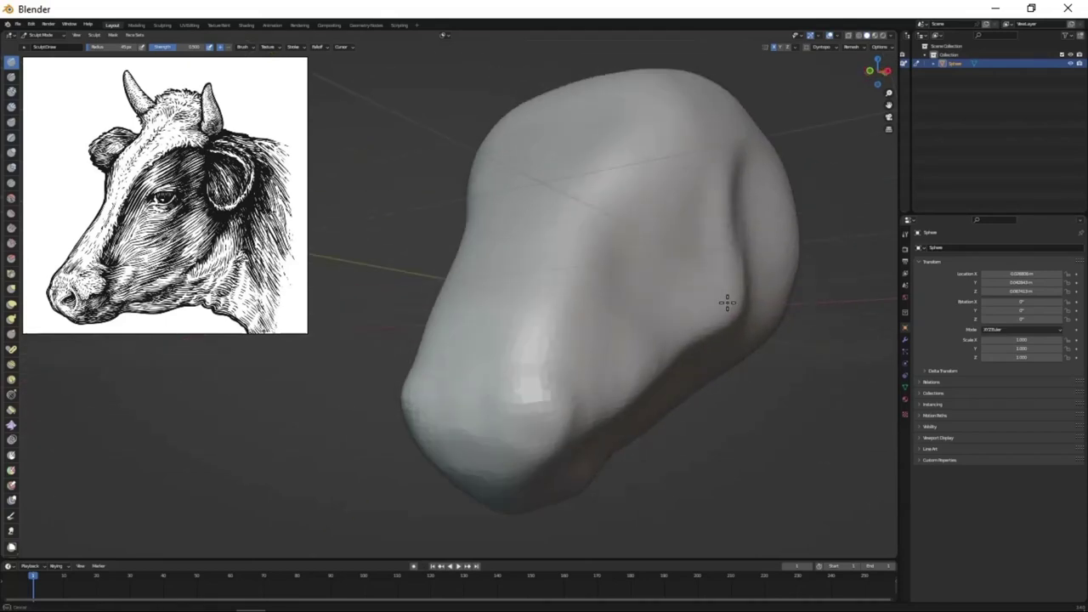
{"action": "middle_click_drag", "start_coordinate": [597, 405], "coordinate": [665, 281]}
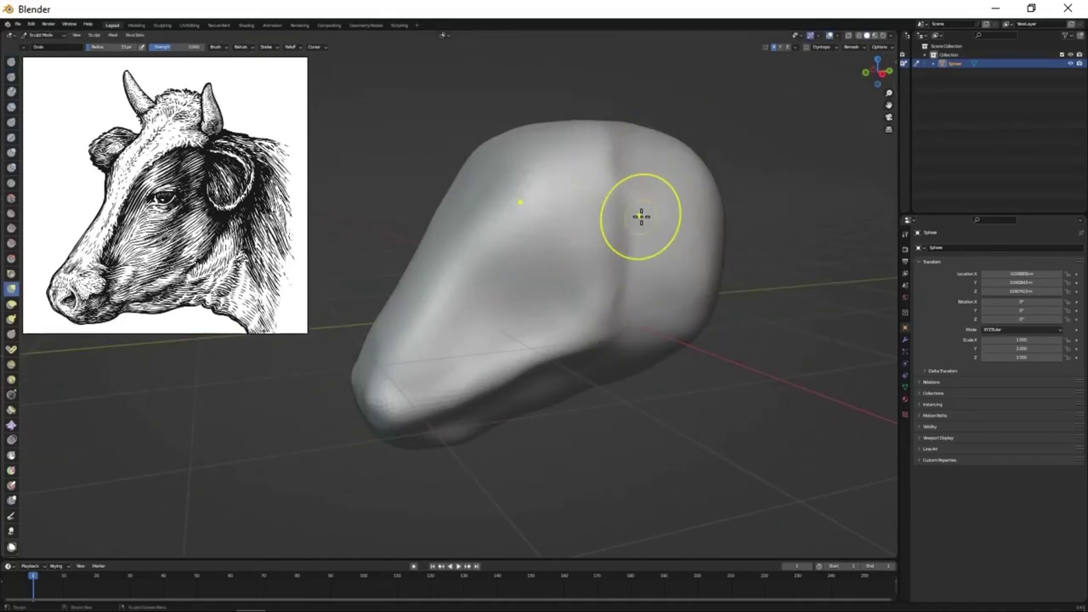
{"action": "mouse_move", "coordinate": [637, 229]}
{"action": "middle_mouse_down"}
{"action": "mouse_move", "coordinate": [525, 241]}
{"action": "mouse_move", "coordinate": [588, 359]}
{"action": "mouse_move", "coordinate": [665, 199]}
{"action": "middle_mouse_up"}
{"action": "mouse_move", "coordinate": [638, 387]}
{"action": "middle_mouse_down"}
{"action": "mouse_move", "coordinate": [672, 427]}
{"action": "mouse_move", "coordinate": [584, 333]}
{"action": "mouse_move", "coordinate": [637, 360]}
{"action": "mouse_move", "coordinate": [593, 421]}
{"action": "mouse_move", "coordinate": [562, 372]}
{"action": "middle_mouse_up"}
- Carve two nostril hollows into the muzzle tip with the Grab, Draw and Draw Sharp brushes
{"action": "key", "text": "g"}
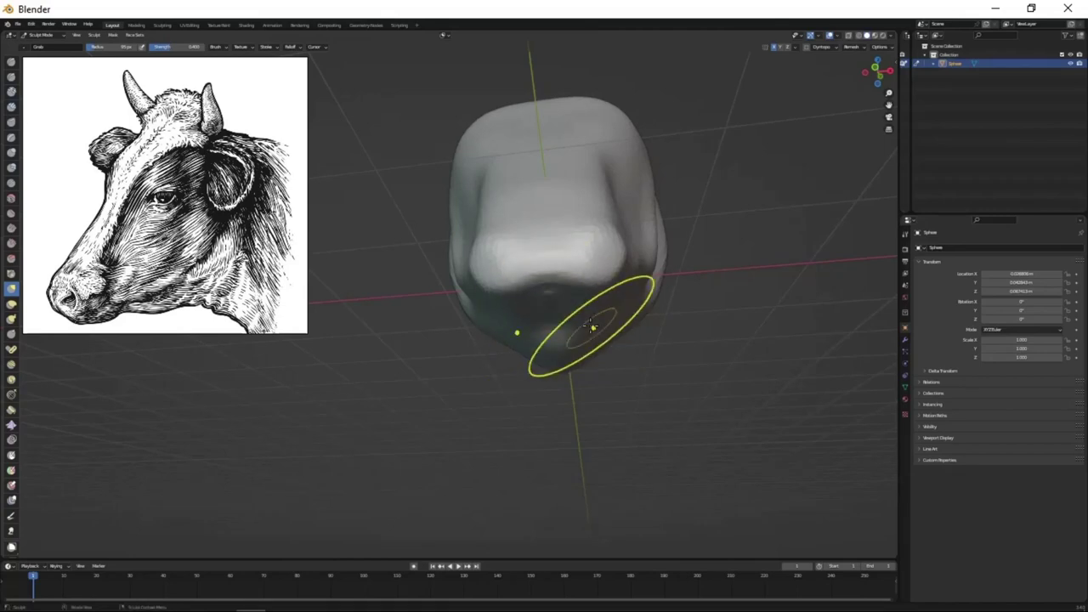
{"action": "middle_click_drag", "start_coordinate": [591, 327], "coordinate": [591, 228]}
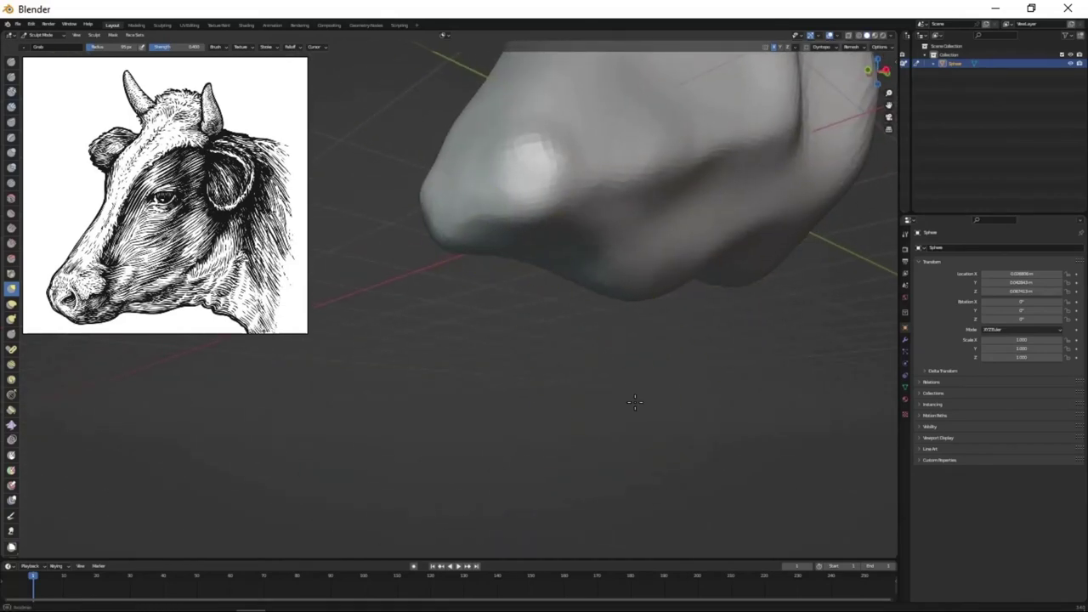
{"action": "mouse_move", "coordinate": [506, 248]}
{"action": "middle_mouse_down"}
{"action": "mouse_move", "coordinate": [575, 388]}
{"action": "mouse_move", "coordinate": [610, 414]}
{"action": "mouse_move", "coordinate": [636, 360]}
{"action": "mouse_move", "coordinate": [636, 381]}
{"action": "mouse_move", "coordinate": [574, 363]}
{"action": "mouse_move", "coordinate": [612, 318]}
{"action": "mouse_move", "coordinate": [593, 261]}
{"action": "mouse_move", "coordinate": [510, 389]}
{"action": "mouse_move", "coordinate": [518, 348]}
{"action": "mouse_move", "coordinate": [574, 340]}
{"action": "mouse_move", "coordinate": [551, 374]}
{"action": "mouse_move", "coordinate": [578, 338]}
{"action": "mouse_move", "coordinate": [573, 301]}
{"action": "mouse_move", "coordinate": [722, 268]}
{"action": "middle_mouse_up"}
{"action": "key", "text": "x"}
{"action": "key", "text": "shift+x"}
{"action": "key", "text": "g"}
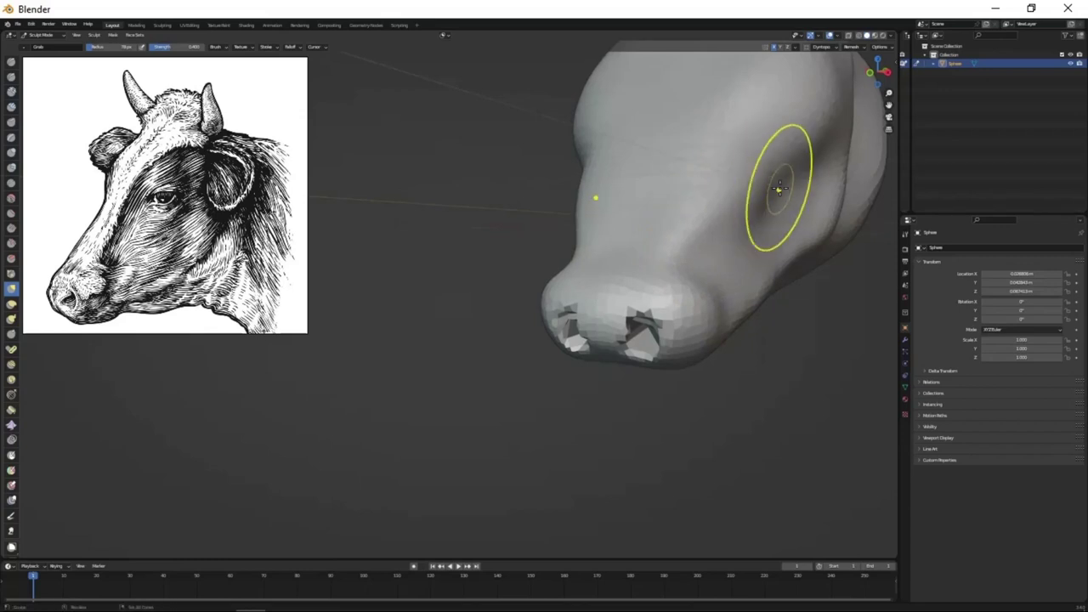
- Refine the nostrils and cheeks with Grab and Draw strokes
{"action": "middle_click_drag", "start_coordinate": [589, 389], "coordinate": [580, 294]}
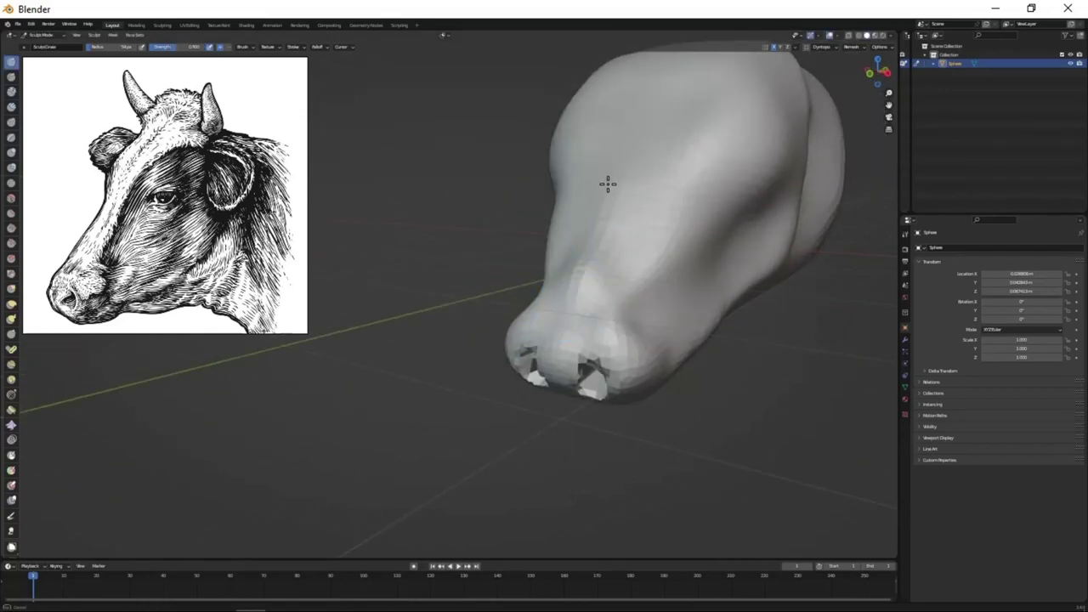
{"action": "mouse_move", "coordinate": [608, 184]}
{"action": "middle_mouse_down"}
{"action": "mouse_move", "coordinate": [644, 315]}
{"action": "mouse_move", "coordinate": [659, 222]}
{"action": "middle_mouse_up"}
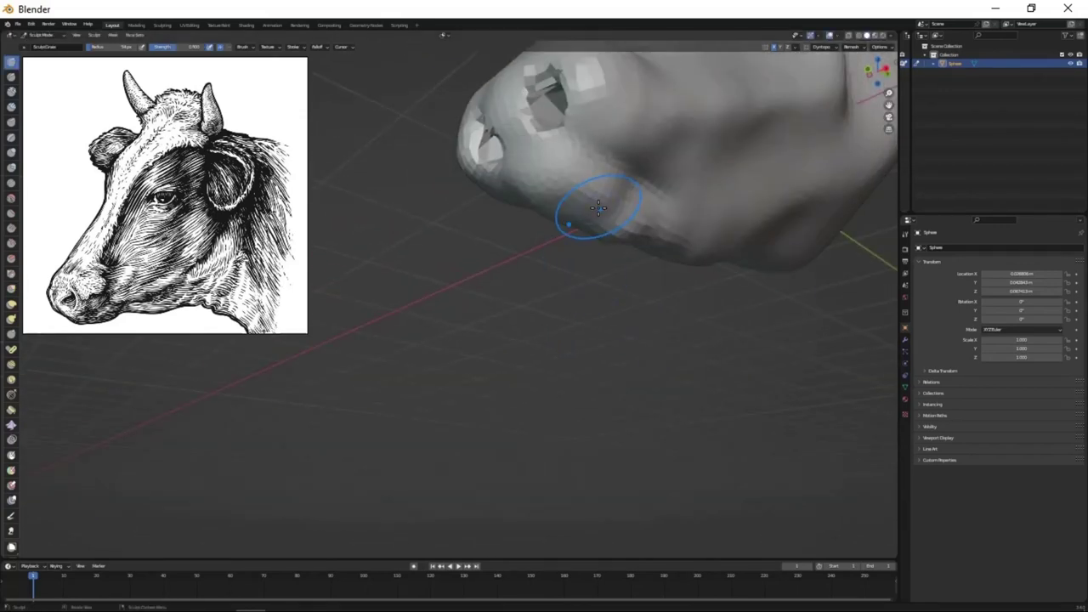
{"action": "middle_click_drag", "start_coordinate": [586, 192], "coordinate": [741, 255]}
{"action": "scroll", "coordinate": [685, 340], "scroll_direction": "down", "scroll_amount": 4}
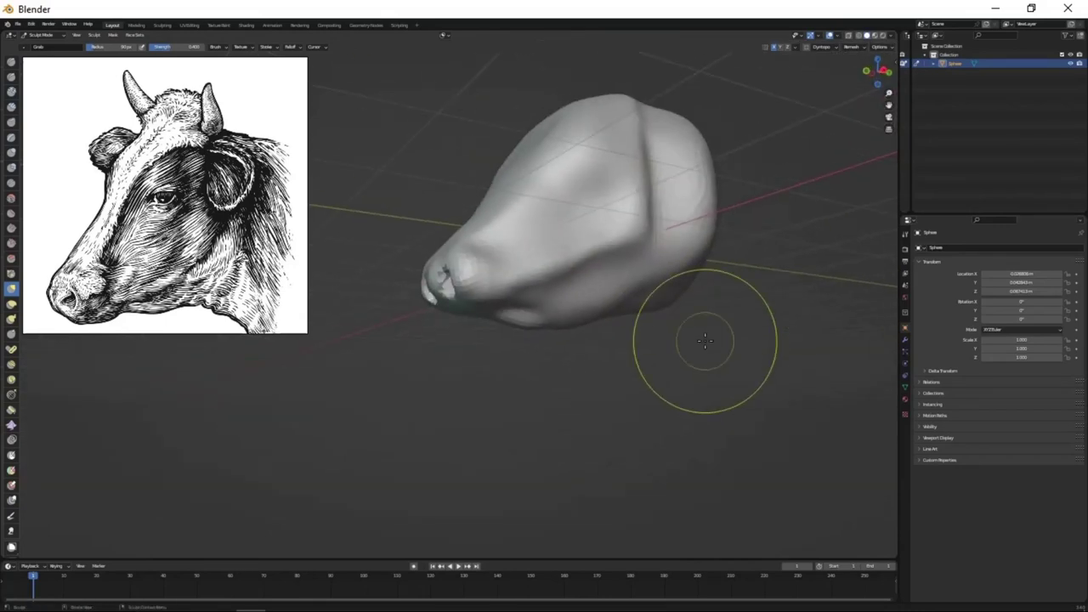
{"action": "mouse_move", "coordinate": [686, 341]}
{"action": "middle_mouse_down"}
{"action": "mouse_move", "coordinate": [735, 411]}
{"action": "mouse_move", "coordinate": [728, 352]}
{"action": "mouse_move", "coordinate": [480, 462]}
{"action": "mouse_move", "coordinate": [624, 357]}
{"action": "mouse_move", "coordinate": [516, 429]}
{"action": "middle_mouse_up"}
{"action": "scroll", "coordinate": [735, 411], "scroll_direction": "up", "scroll_amount": 2}
{"action": "scroll", "coordinate": [729, 352], "scroll_direction": "up", "scroll_amount": 3}
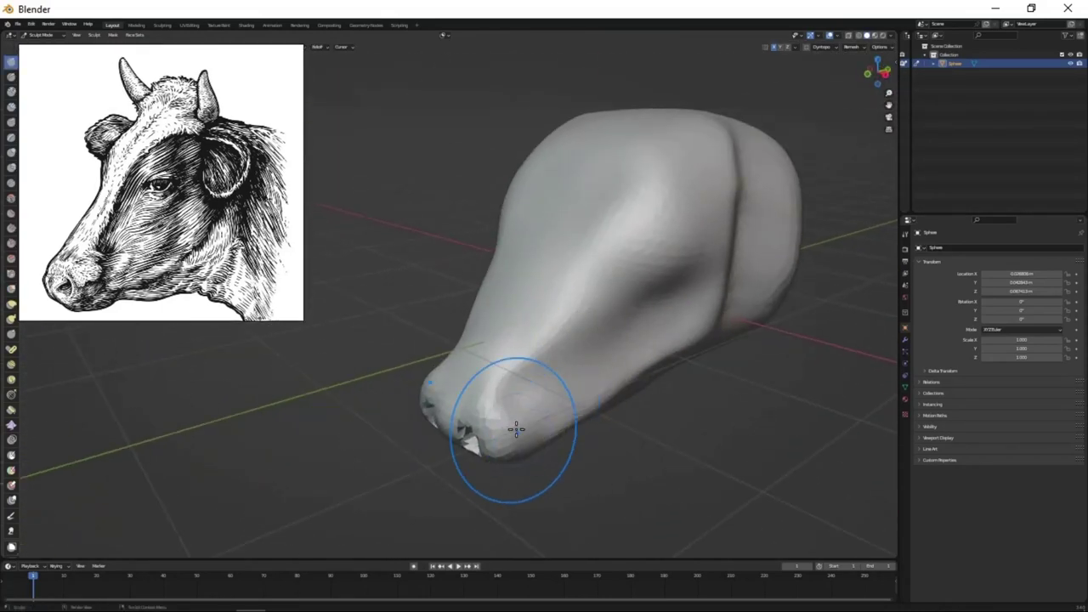
- Grab two ear-like lobes upward from the top corners of the head
{"action": "mouse_move", "coordinate": [480, 251]}
{"action": "middle_mouse_down"}
{"action": "mouse_move", "coordinate": [546, 347]}
{"action": "mouse_move", "coordinate": [611, 333]}
{"action": "middle_mouse_up"}
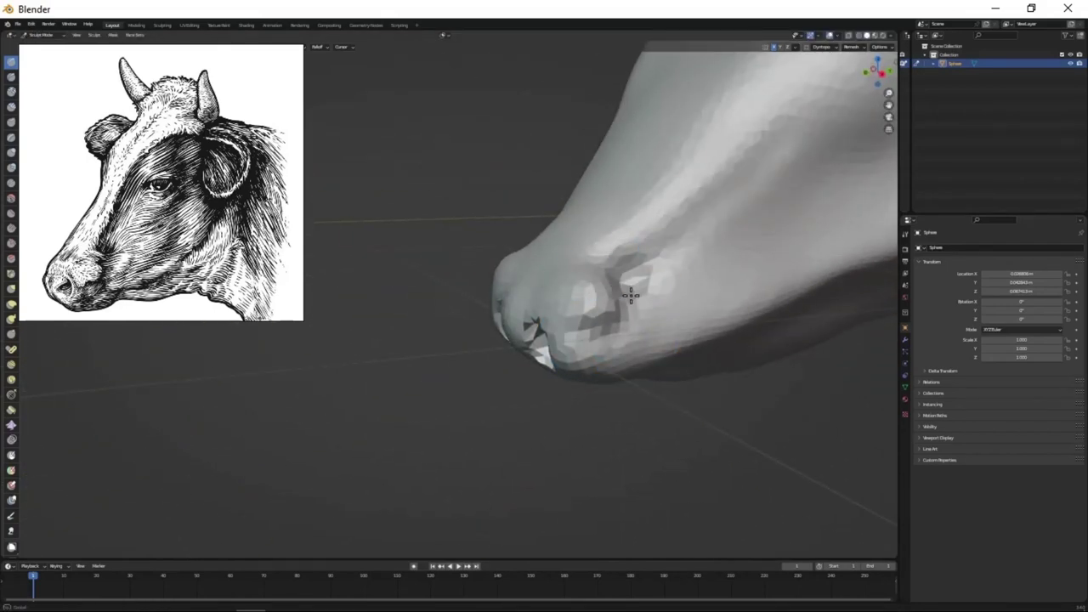
{"action": "mouse_move", "coordinate": [630, 295]}
{"action": "middle_mouse_down"}
{"action": "mouse_move", "coordinate": [603, 280]}
{"action": "mouse_move", "coordinate": [606, 355]}
{"action": "mouse_move", "coordinate": [564, 296]}
{"action": "mouse_move", "coordinate": [566, 333]}
{"action": "mouse_move", "coordinate": [607, 341]}
{"action": "mouse_move", "coordinate": [567, 375]}
{"action": "mouse_move", "coordinate": [615, 372]}
{"action": "mouse_move", "coordinate": [590, 360]}
{"action": "mouse_move", "coordinate": [644, 312]}
{"action": "middle_mouse_up"}
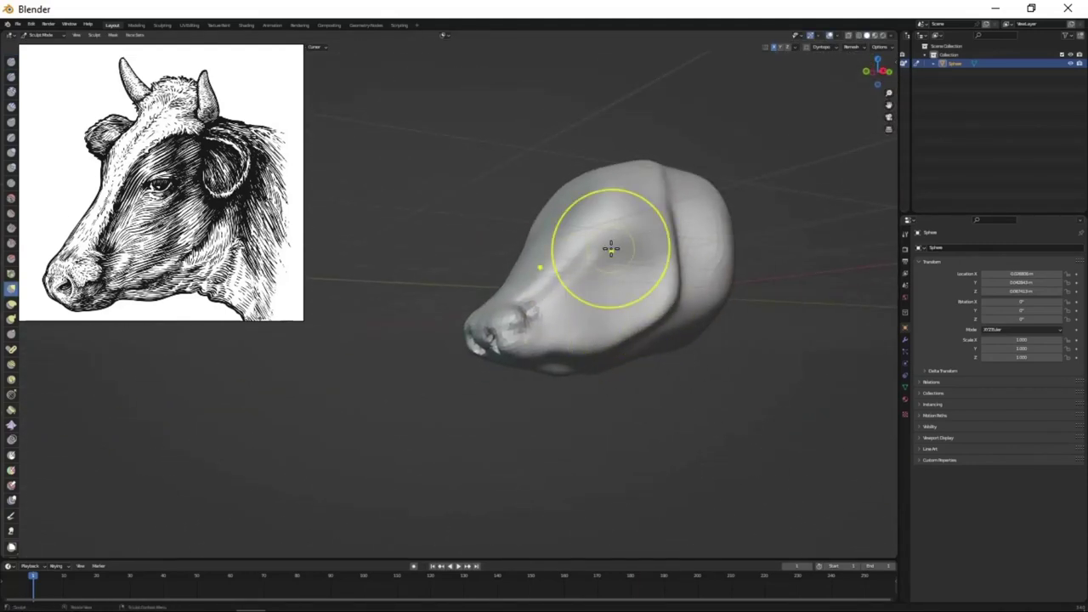
{"action": "mouse_move", "coordinate": [611, 248]}
{"action": "middle_mouse_down"}
{"action": "mouse_move", "coordinate": [515, 204]}
{"action": "mouse_move", "coordinate": [628, 375]}
{"action": "middle_mouse_up"}
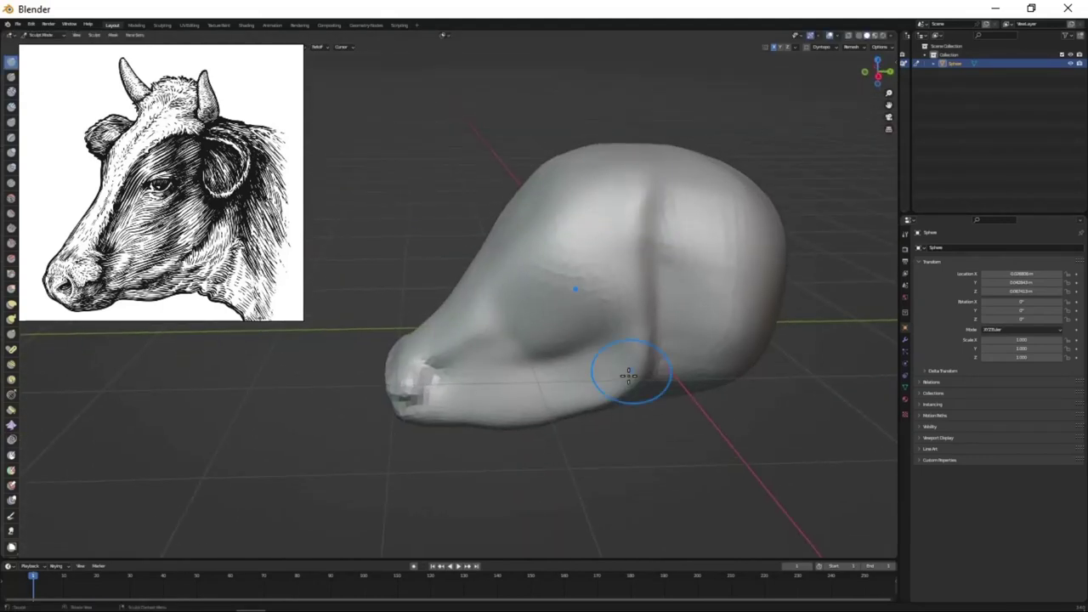
{"action": "mouse_move", "coordinate": [638, 198]}
{"action": "middle_mouse_down"}
{"action": "mouse_move", "coordinate": [586, 294]}
{"action": "mouse_move", "coordinate": [616, 195]}
{"action": "mouse_move", "coordinate": [656, 226]}
{"action": "mouse_move", "coordinate": [609, 249]}
{"action": "mouse_move", "coordinate": [680, 303]}
{"action": "mouse_move", "coordinate": [593, 178]}
{"action": "mouse_move", "coordinate": [765, 297]}
{"action": "mouse_move", "coordinate": [614, 293]}
{"action": "mouse_move", "coordinate": [432, 168]}
{"action": "middle_mouse_up"}
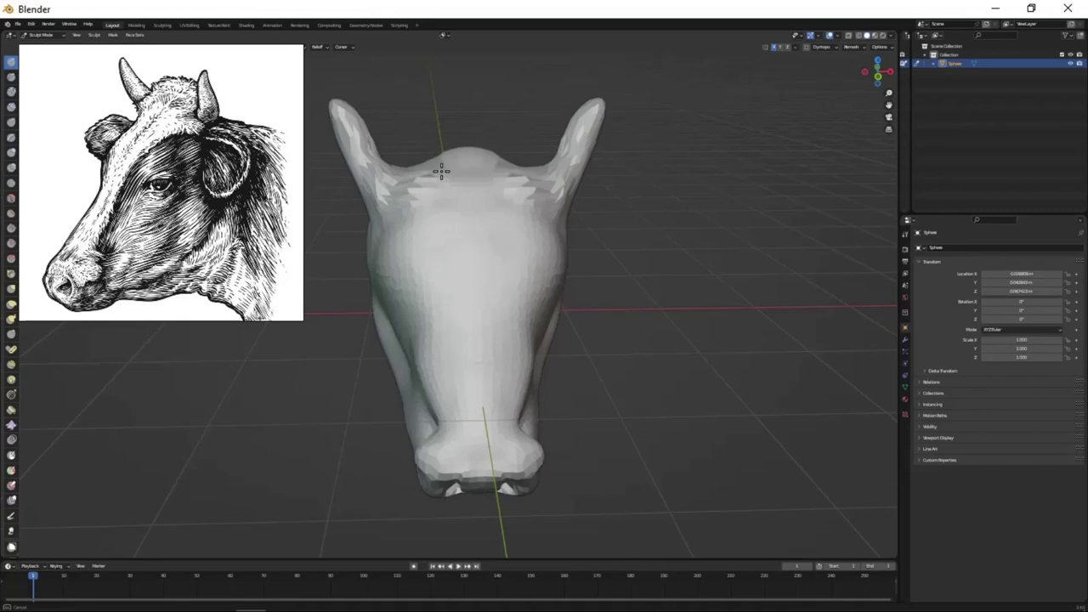
- Grab-shape the eye sockets and nostrils, checking from three-quarter views
{"action": "mouse_move", "coordinate": [549, 346]}
{"action": "middle_mouse_down"}
{"action": "mouse_move", "coordinate": [437, 243]}
{"action": "mouse_move", "coordinate": [514, 320]}
{"action": "mouse_move", "coordinate": [598, 199]}
{"action": "mouse_move", "coordinate": [522, 335]}
{"action": "mouse_move", "coordinate": [691, 192]}
{"action": "mouse_move", "coordinate": [680, 86]}
{"action": "mouse_move", "coordinate": [477, 212]}
{"action": "mouse_move", "coordinate": [332, 139]}
{"action": "mouse_move", "coordinate": [456, 246]}
{"action": "mouse_move", "coordinate": [616, 292]}
{"action": "mouse_move", "coordinate": [454, 222]}
{"action": "mouse_move", "coordinate": [540, 318]}
{"action": "middle_mouse_up"}
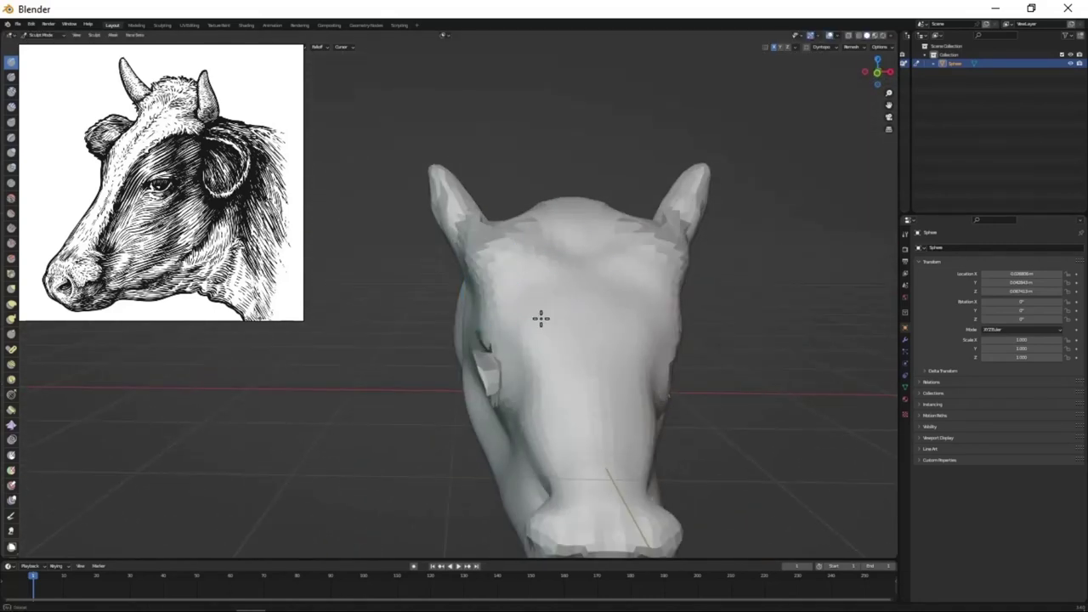
{"action": "mouse_move", "coordinate": [535, 388]}
{"action": "middle_mouse_down"}
{"action": "mouse_move", "coordinate": [576, 388]}
{"action": "mouse_move", "coordinate": [456, 418]}
{"action": "mouse_move", "coordinate": [516, 309]}
{"action": "mouse_move", "coordinate": [485, 187]}
{"action": "mouse_move", "coordinate": [458, 221]}
{"action": "mouse_move", "coordinate": [541, 294]}
{"action": "middle_mouse_up"}
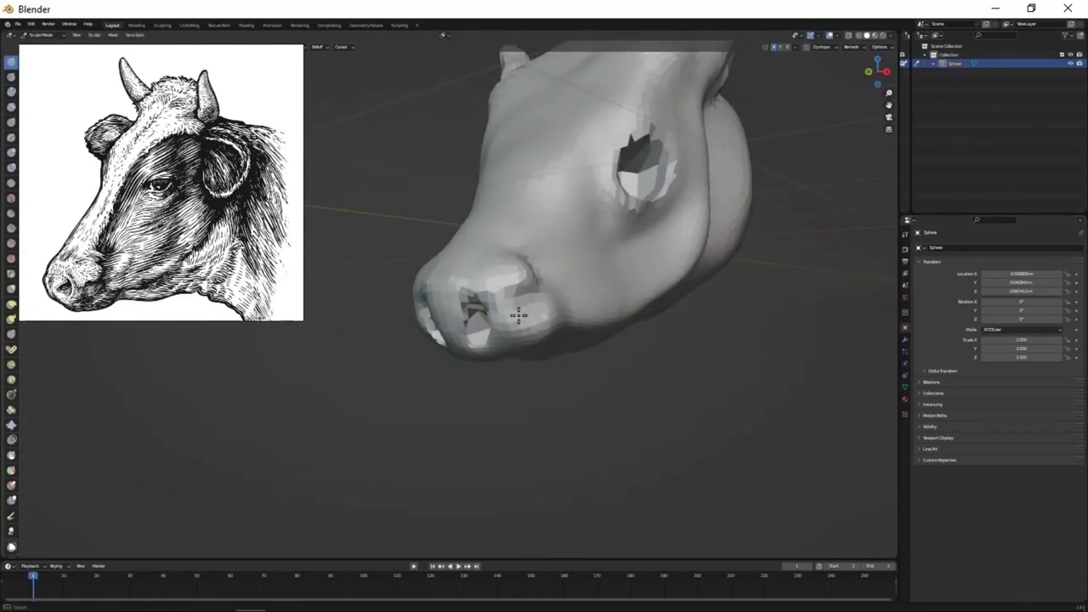
{"action": "middle_click_drag", "start_coordinate": [553, 344], "coordinate": [612, 287]}
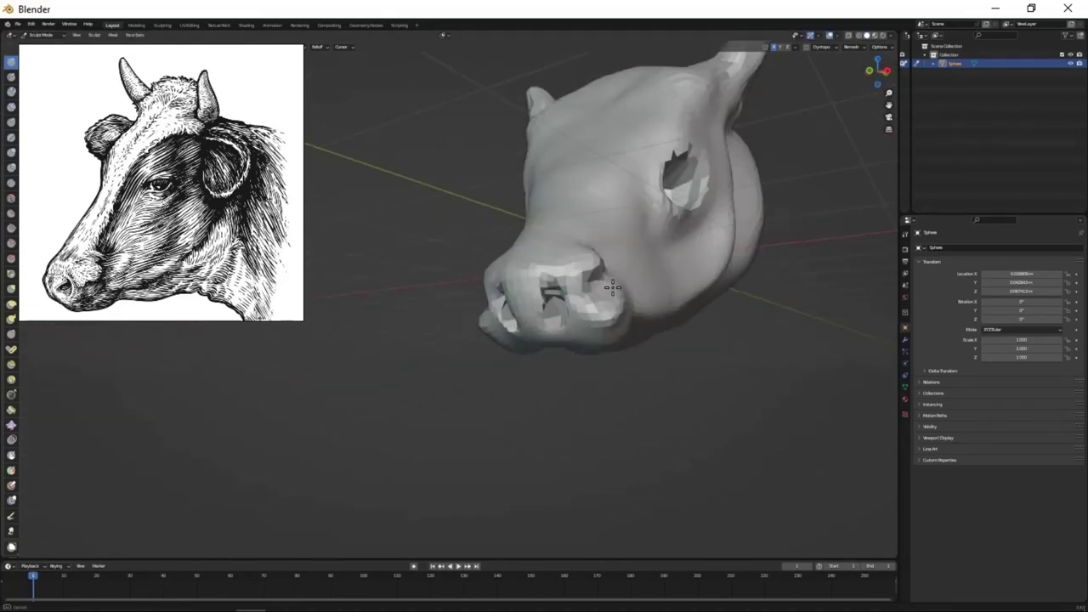
{"action": "middle_click_drag", "start_coordinate": [537, 321], "coordinate": [574, 277]}
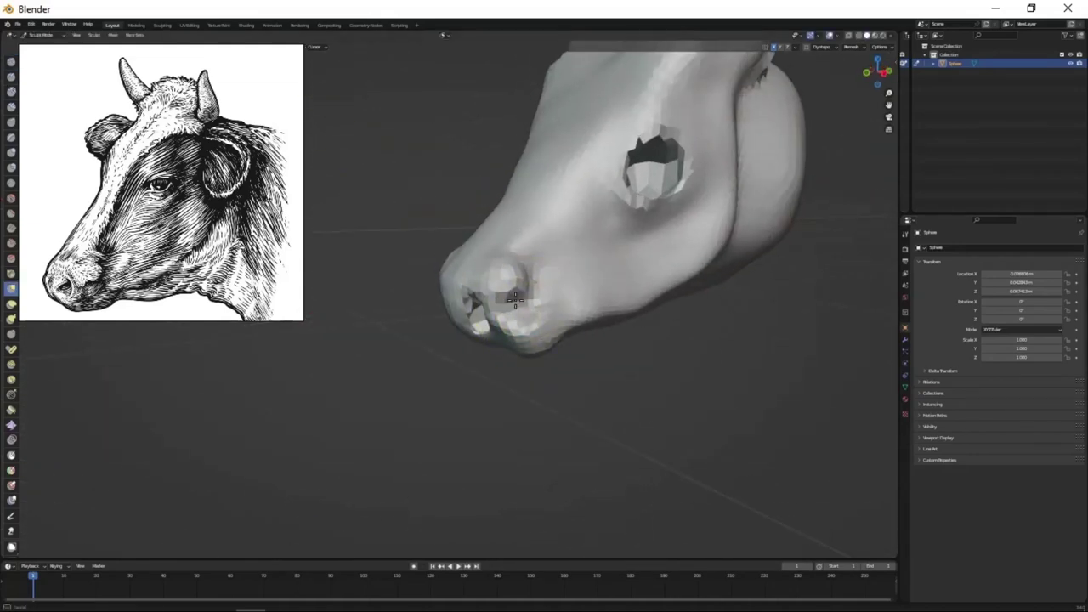
{"action": "mouse_move", "coordinate": [549, 338]}
{"action": "middle_mouse_down"}
{"action": "mouse_move", "coordinate": [515, 323]}
{"action": "mouse_move", "coordinate": [545, 281]}
{"action": "middle_mouse_up"}
{"action": "scroll", "coordinate": [556, 243], "scroll_direction": "up", "scroll_amount": 3}
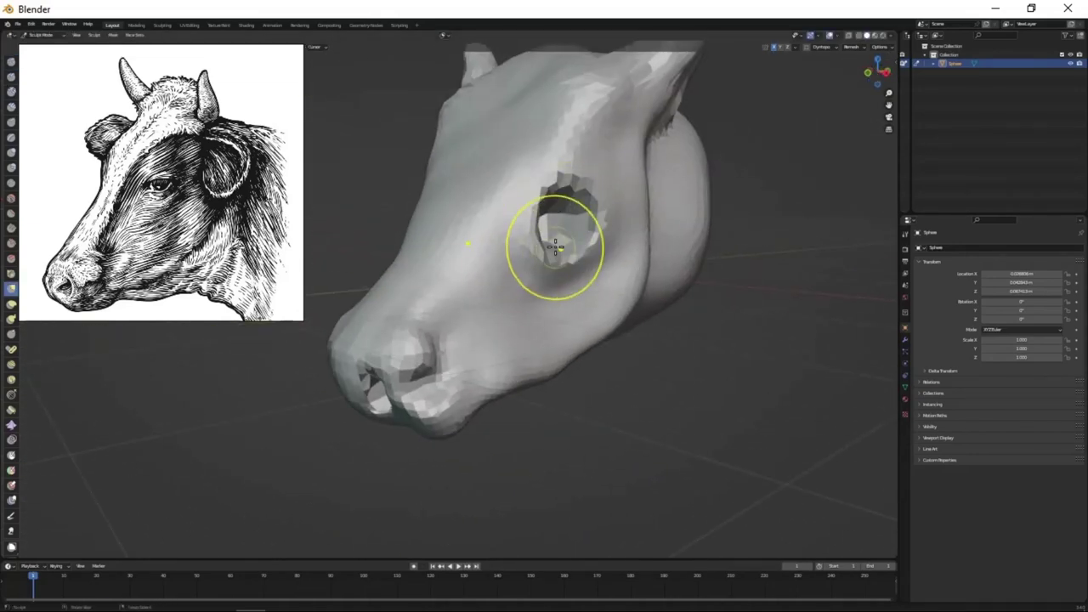
{"action": "mouse_move", "coordinate": [557, 244]}
{"action": "middle_mouse_down"}
{"action": "mouse_move", "coordinate": [589, 188]}
{"action": "mouse_move", "coordinate": [554, 315]}
{"action": "mouse_move", "coordinate": [534, 319]}
{"action": "mouse_move", "coordinate": [566, 344]}
{"action": "middle_mouse_up"}
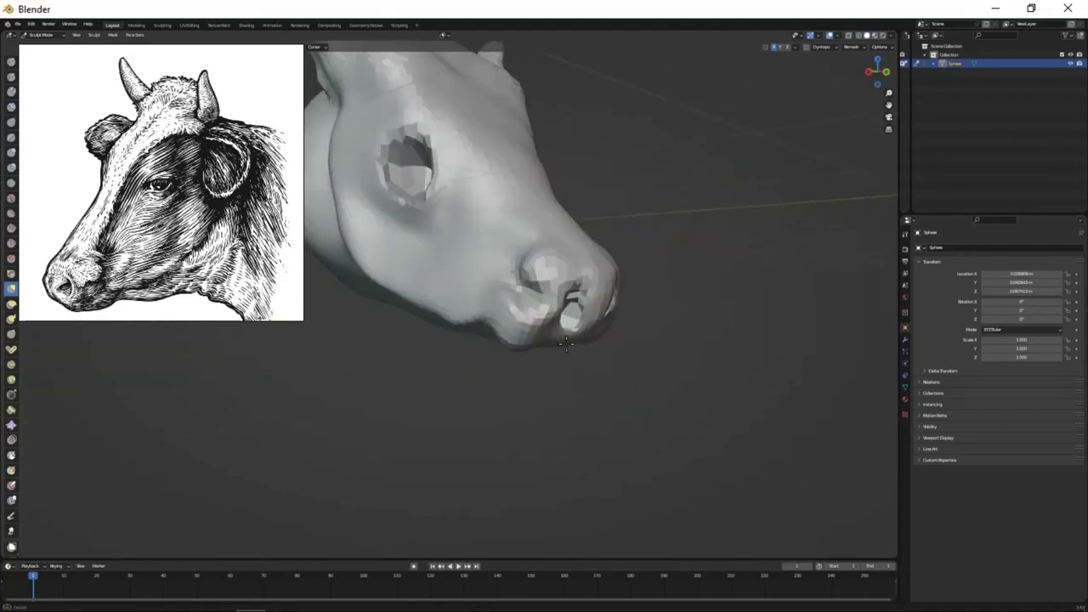
{"action": "middle_click_drag", "start_coordinate": [598, 304], "coordinate": [542, 222]}
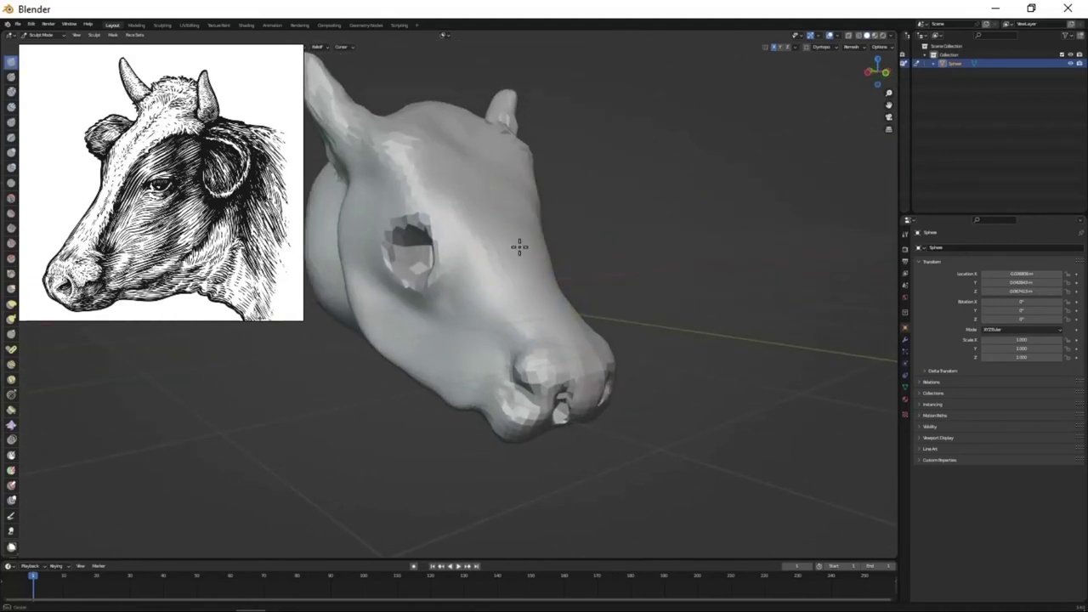
{"action": "middle_click_drag", "start_coordinate": [568, 312], "coordinate": [564, 249]}
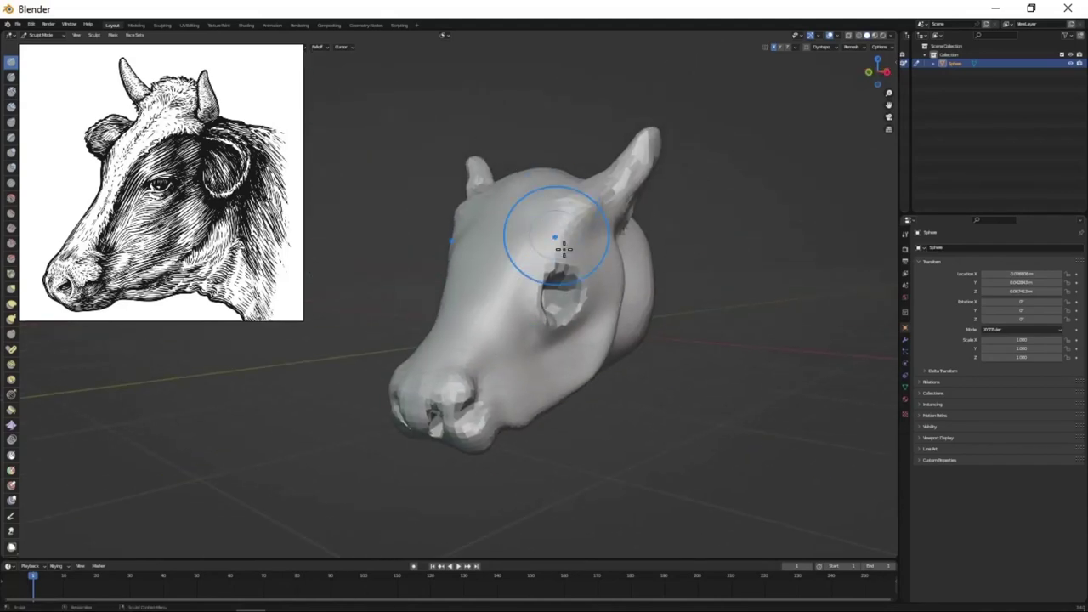
- Shape a rounded cheek and lower jaw behind each eye socket
{"action": "middle_click_drag", "start_coordinate": [502, 304], "coordinate": [546, 331]}
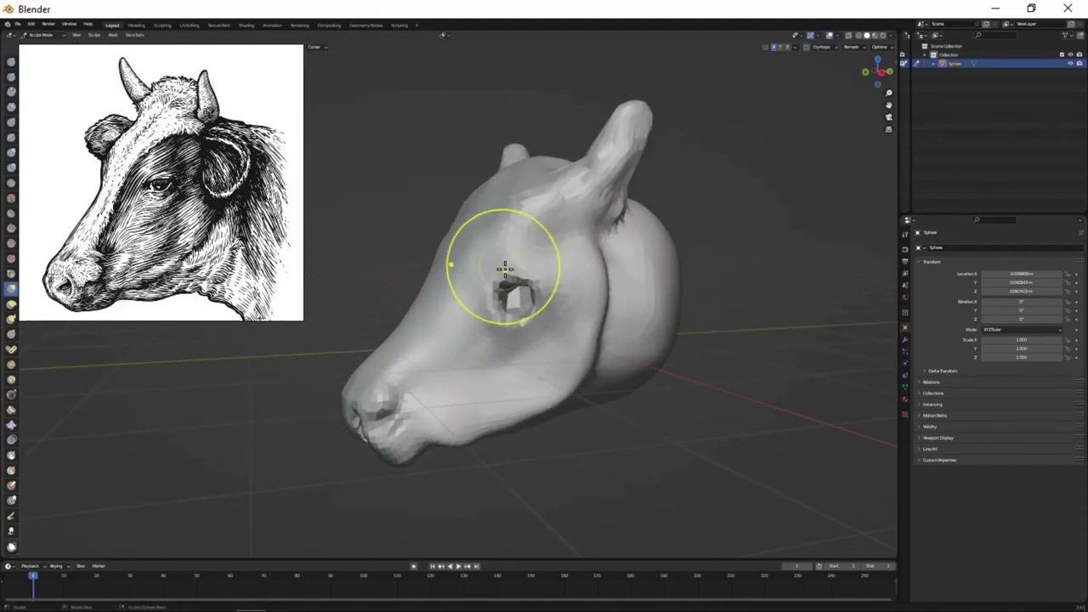
{"action": "mouse_move", "coordinate": [505, 269]}
{"action": "middle_mouse_down"}
{"action": "mouse_move", "coordinate": [570, 255]}
{"action": "mouse_move", "coordinate": [535, 260]}
{"action": "middle_mouse_up"}
{"action": "scroll", "coordinate": [542, 363], "scroll_direction": "up", "scroll_amount": 4}
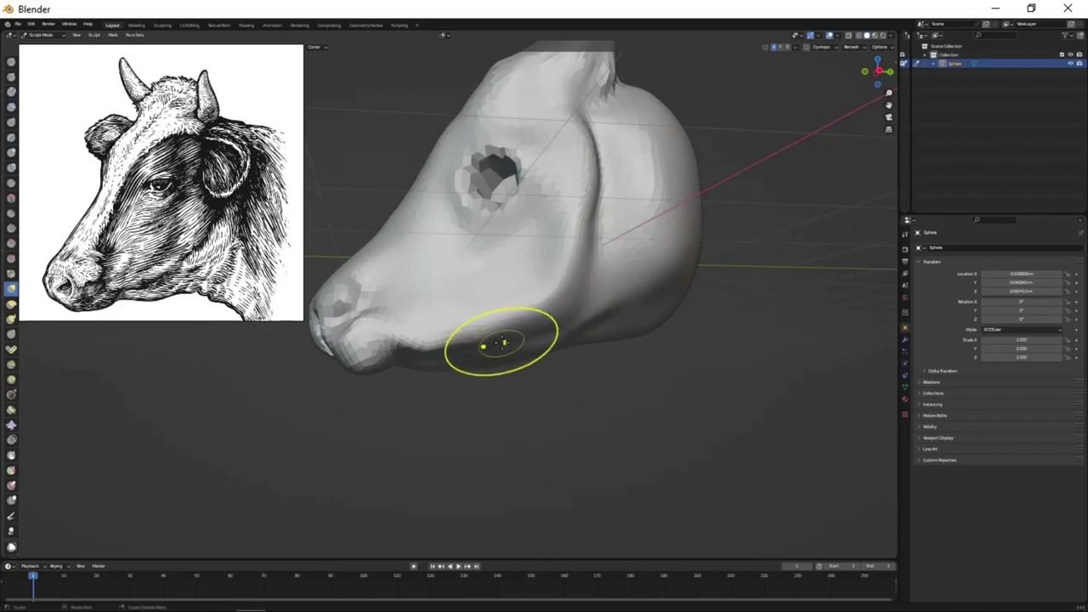
{"action": "mouse_move", "coordinate": [504, 342]}
{"action": "middle_mouse_down"}
{"action": "mouse_move", "coordinate": [552, 340]}
{"action": "mouse_move", "coordinate": [612, 357]}
{"action": "middle_mouse_up"}
{"action": "scroll", "coordinate": [692, 377], "scroll_direction": "down", "scroll_amount": 4}
{"action": "scroll", "coordinate": [568, 283], "scroll_direction": "up", "scroll_amount": 4}
{"action": "mouse_move", "coordinate": [692, 377]}
{"action": "middle_mouse_down"}
{"action": "mouse_move", "coordinate": [569, 283]}
{"action": "mouse_move", "coordinate": [603, 341]}
{"action": "mouse_move", "coordinate": [610, 314]}
{"action": "middle_mouse_up"}
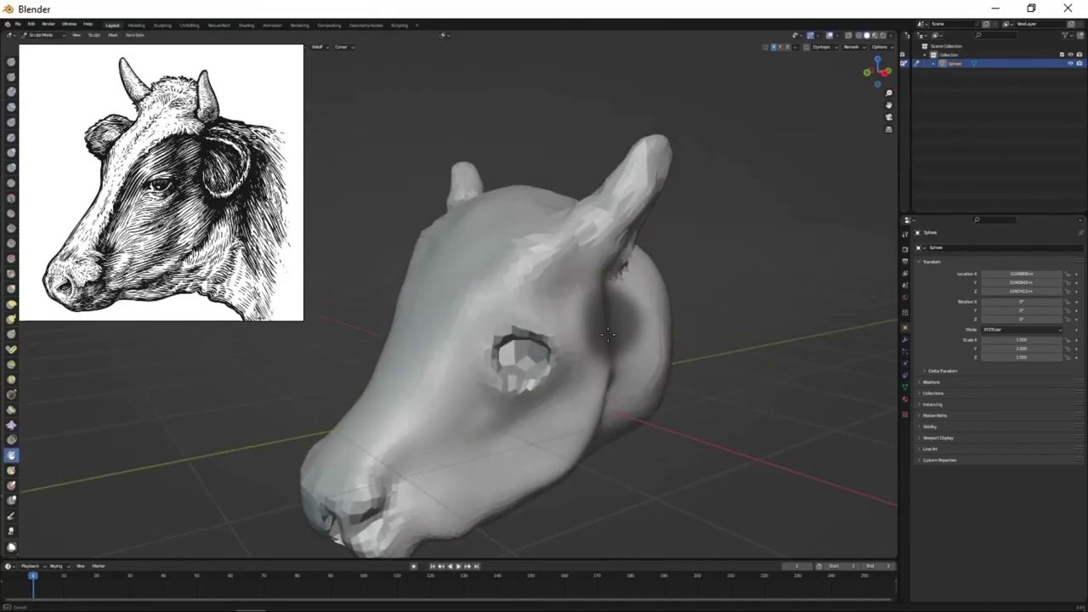
{"action": "key", "text": "g"}
{"action": "left_click_drag", "start_coordinate": [608, 335], "coordinate": [593, 376]}
- Pull out an ear flap beside the first eye
{"action": "mouse_move", "coordinate": [593, 377]}
{"action": "middle_mouse_down"}
{"action": "mouse_move", "coordinate": [652, 226]}
{"action": "mouse_move", "coordinate": [556, 352]}
{"action": "middle_mouse_up"}
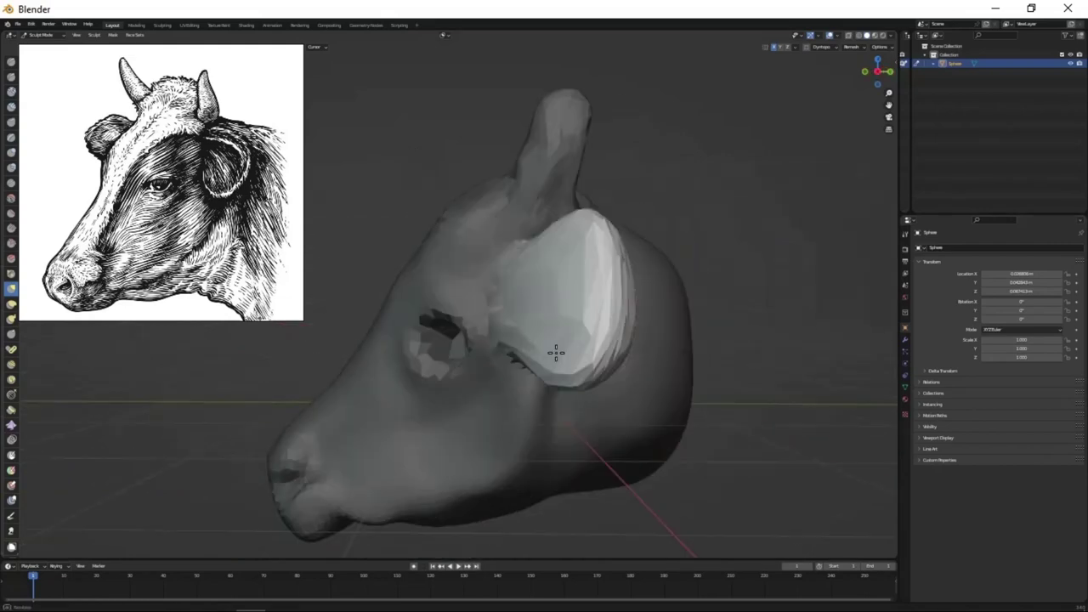
{"action": "mouse_move", "coordinate": [625, 251]}
{"action": "middle_mouse_down"}
{"action": "mouse_move", "coordinate": [595, 281]}
{"action": "mouse_move", "coordinate": [642, 230]}
{"action": "mouse_move", "coordinate": [598, 318]}
{"action": "mouse_move", "coordinate": [620, 311]}
{"action": "mouse_move", "coordinate": [609, 238]}
{"action": "mouse_move", "coordinate": [553, 369]}
{"action": "mouse_move", "coordinate": [559, 437]}
{"action": "mouse_move", "coordinate": [606, 384]}
{"action": "middle_mouse_up"}
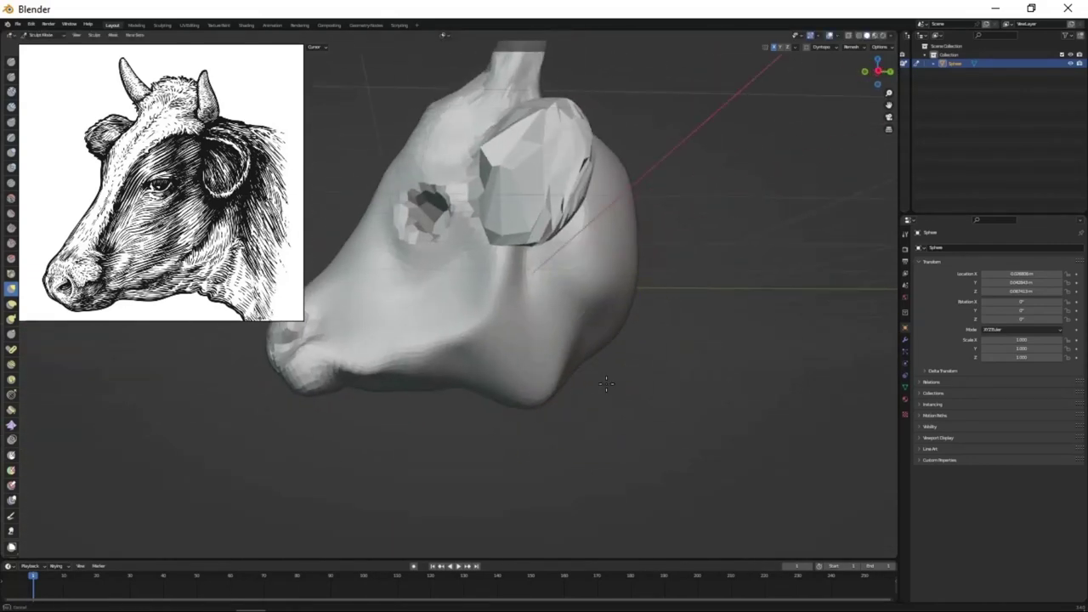
{"action": "mouse_move", "coordinate": [630, 169]}
{"action": "middle_mouse_down"}
{"action": "mouse_move", "coordinate": [619, 336]}
{"action": "mouse_move", "coordinate": [636, 246]}
{"action": "mouse_move", "coordinate": [687, 252]}
{"action": "middle_mouse_up"}
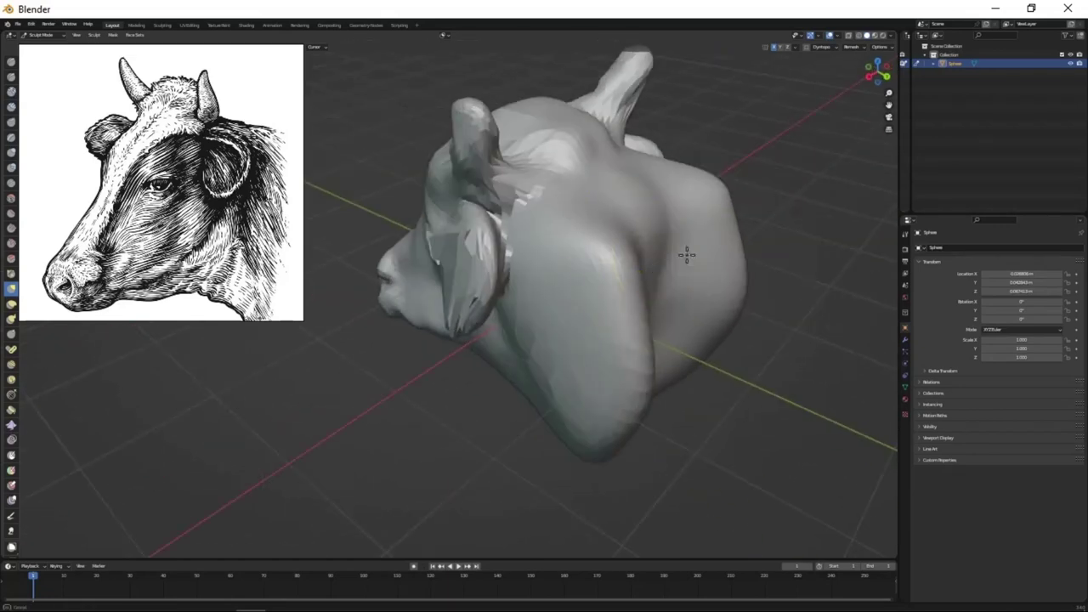
{"action": "mouse_move", "coordinate": [672, 332]}
{"action": "middle_mouse_down"}
{"action": "mouse_move", "coordinate": [583, 165]}
{"action": "mouse_move", "coordinate": [668, 226]}
{"action": "mouse_move", "coordinate": [522, 216]}
{"action": "mouse_move", "coordinate": [637, 315]}
{"action": "mouse_move", "coordinate": [569, 255]}
{"action": "mouse_move", "coordinate": [529, 266]}
{"action": "mouse_move", "coordinate": [567, 306]}
{"action": "mouse_move", "coordinate": [568, 325]}
{"action": "middle_mouse_up"}
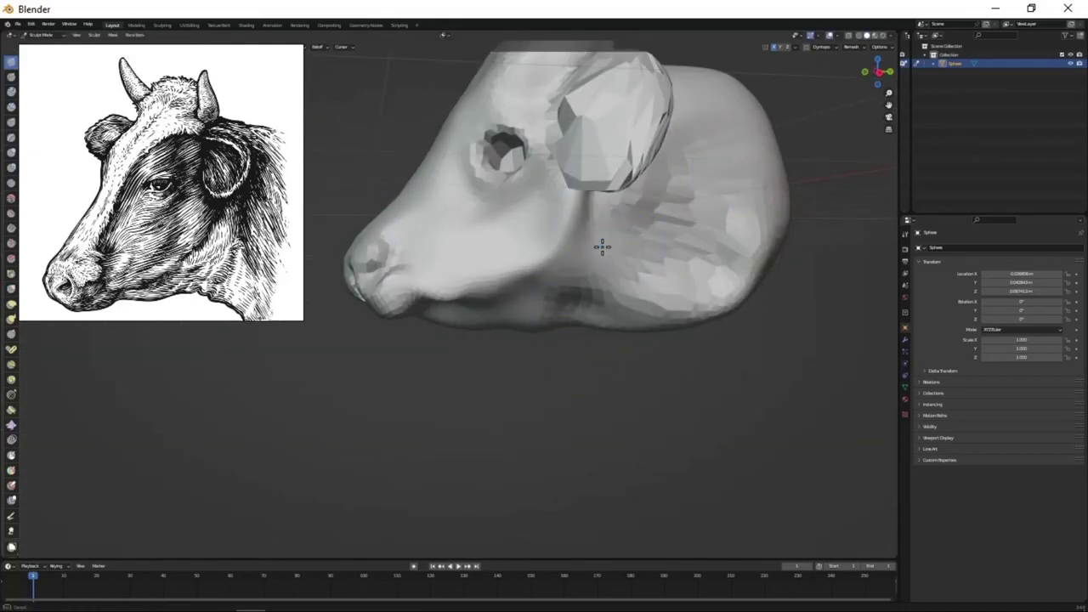
{"action": "mouse_move", "coordinate": [755, 224]}
{"action": "middle_mouse_down"}
{"action": "mouse_move", "coordinate": [592, 321]}
{"action": "mouse_move", "coordinate": [559, 284]}
{"action": "middle_mouse_up"}
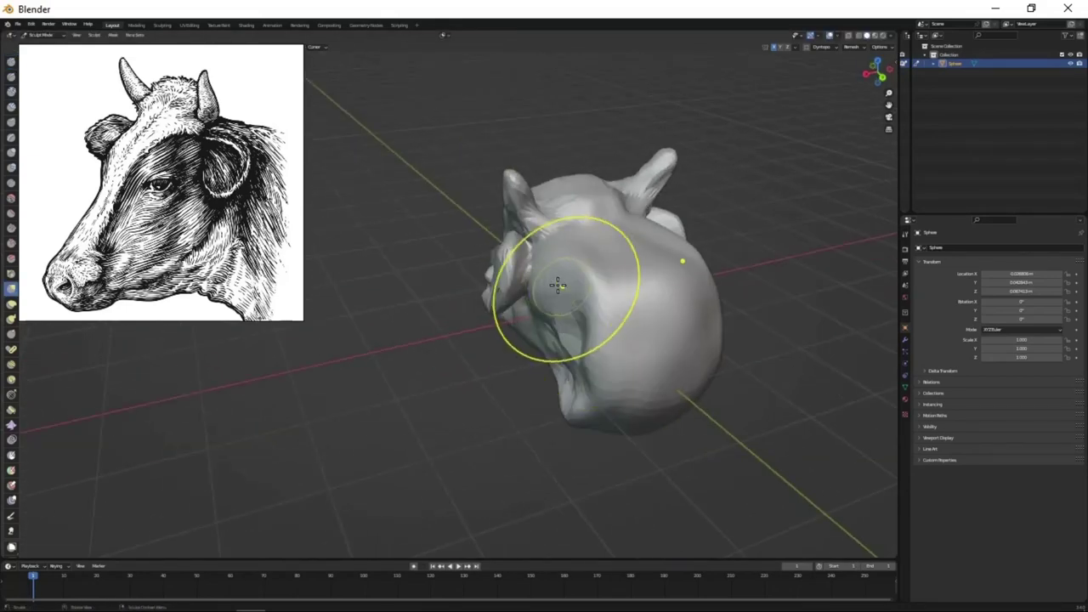
{"action": "mouse_move", "coordinate": [634, 256]}
{"action": "middle_mouse_down"}
{"action": "mouse_move", "coordinate": [651, 304]}
{"action": "mouse_move", "coordinate": [638, 226]}
{"action": "mouse_move", "coordinate": [614, 298]}
{"action": "middle_mouse_up"}
- Pull out a matching ear flap on the other side of the head
{"action": "scroll", "coordinate": [614, 298], "scroll_direction": "up", "scroll_amount": 3}
{"action": "left_click_drag", "start_coordinate": [600, 335], "coordinate": [700, 160]}
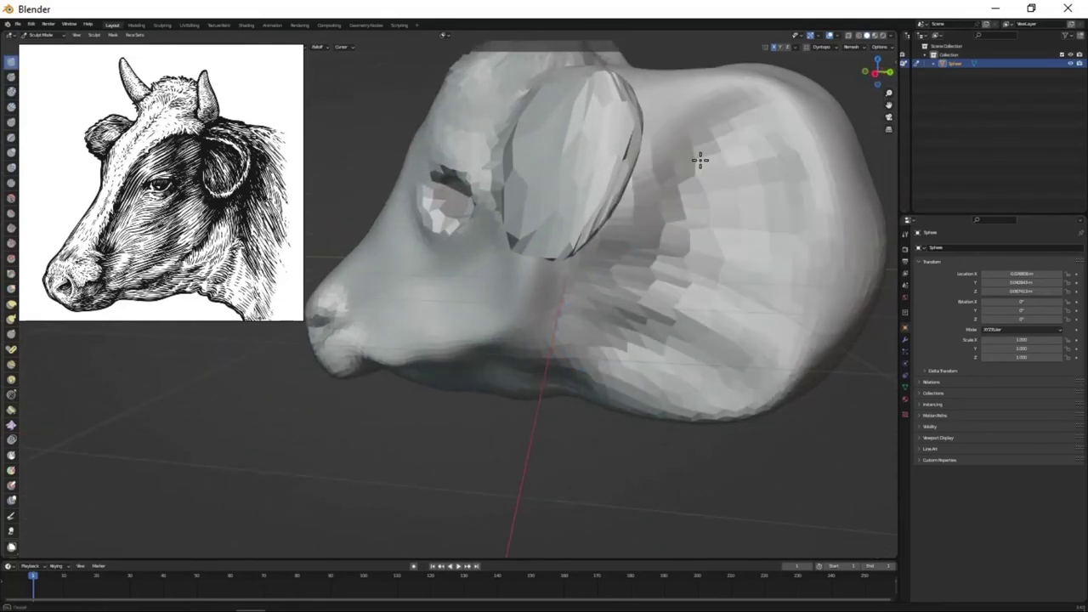
{"action": "middle_click_drag", "start_coordinate": [699, 161], "coordinate": [518, 178]}
{"action": "scroll", "coordinate": [583, 316], "scroll_direction": "down", "scroll_amount": 5}
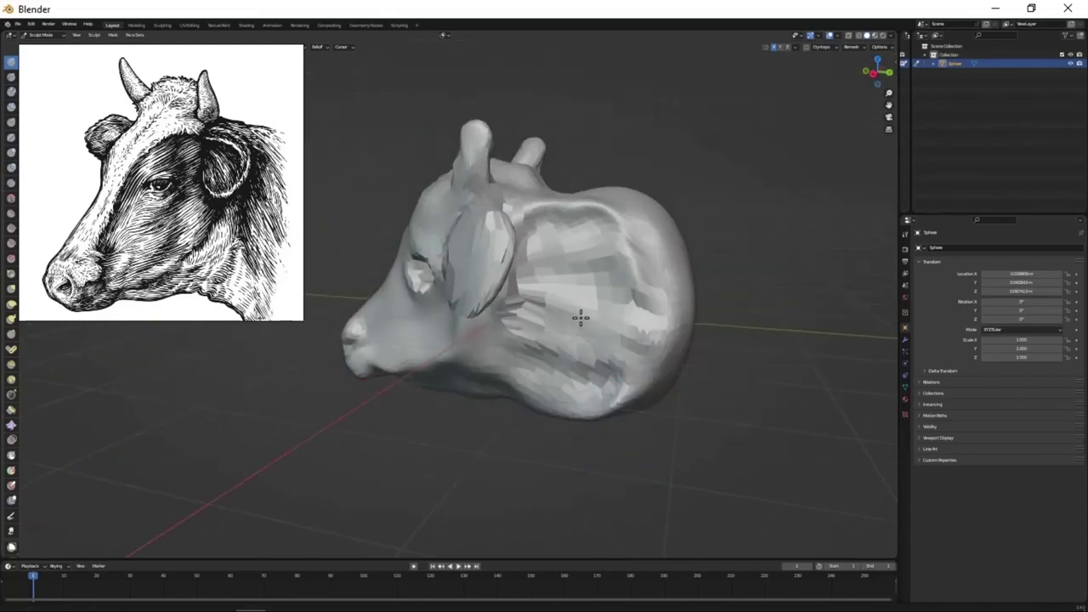
{"action": "mouse_move", "coordinate": [583, 316]}
{"action": "middle_mouse_down"}
{"action": "mouse_move", "coordinate": [651, 304]}
{"action": "mouse_move", "coordinate": [582, 315]}
{"action": "mouse_move", "coordinate": [576, 250]}
{"action": "mouse_move", "coordinate": [537, 249]}
{"action": "middle_mouse_up"}
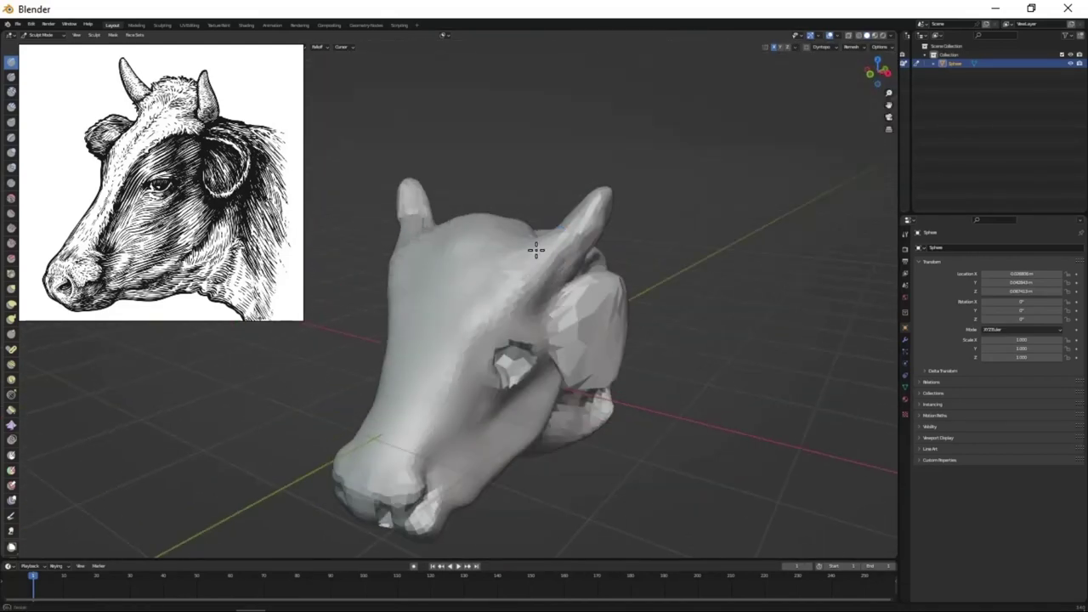
{"action": "mouse_move", "coordinate": [596, 187]}
{"action": "middle_mouse_down"}
{"action": "mouse_move", "coordinate": [595, 357]}
{"action": "mouse_move", "coordinate": [614, 237]}
{"action": "middle_mouse_up"}
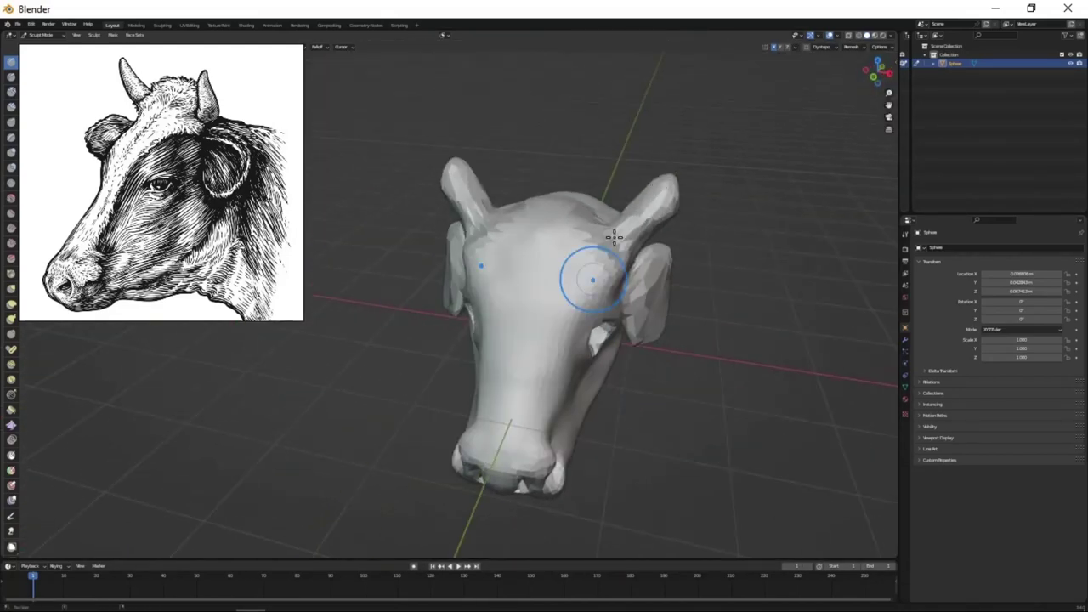
{"action": "mouse_move", "coordinate": [673, 188]}
{"action": "middle_mouse_down"}
{"action": "mouse_move", "coordinate": [567, 255]}
{"action": "mouse_move", "coordinate": [535, 223]}
{"action": "middle_mouse_up"}
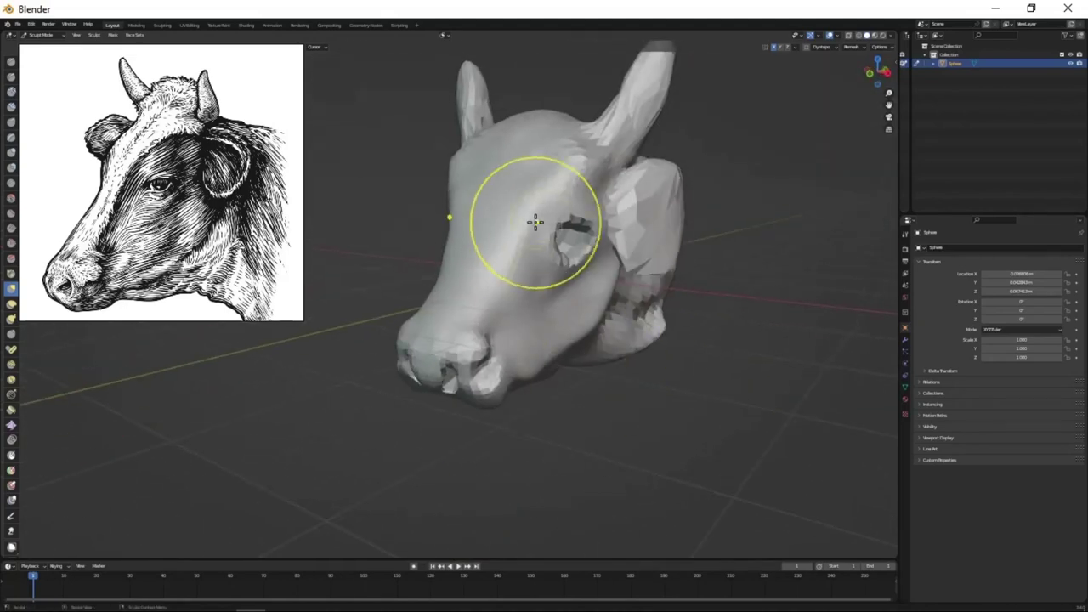
{"action": "middle_click_drag", "start_coordinate": [599, 249], "coordinate": [586, 287]}
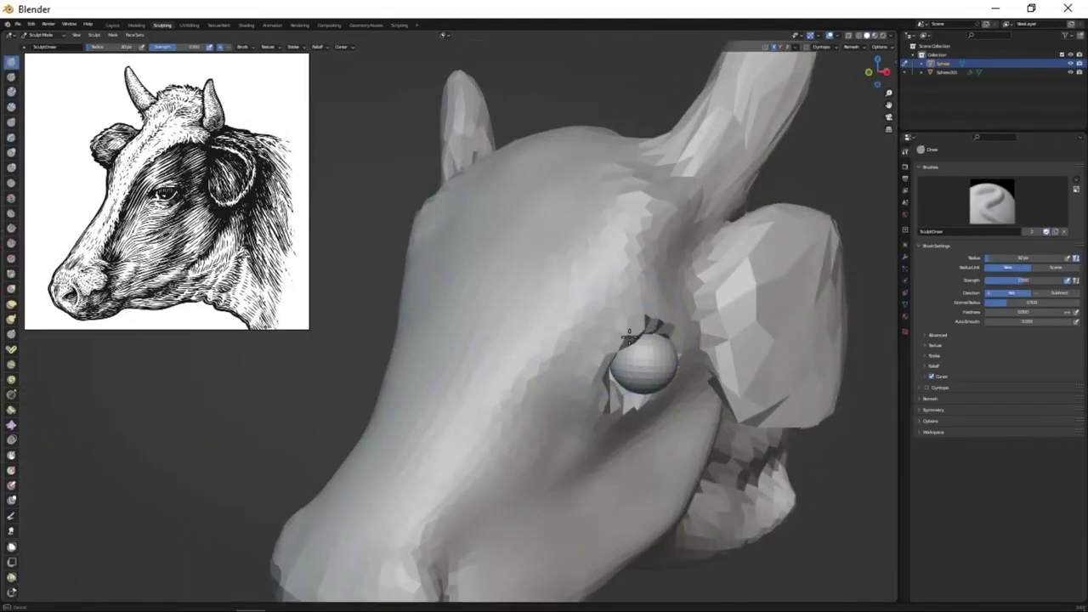
- Build up a brow and eyelid ridge around the eye with the Draw brush
{"action": "mouse_move", "coordinate": [629, 334]}
{"action": "middle_mouse_down"}
{"action": "mouse_move", "coordinate": [552, 300]}
{"action": "mouse_move", "coordinate": [554, 374]}
{"action": "middle_mouse_up"}
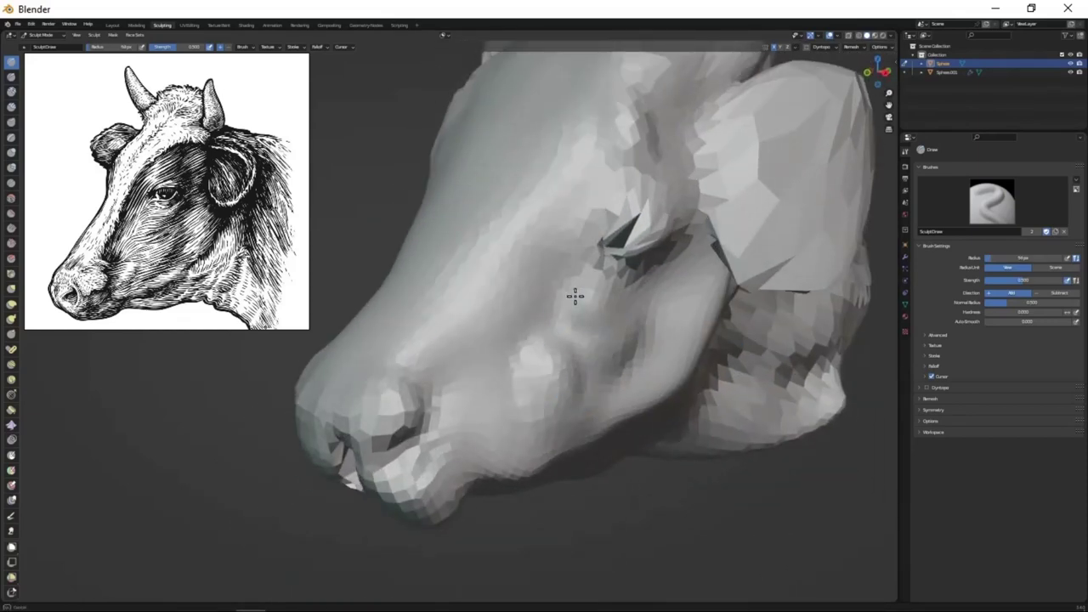
{"action": "middle_click_drag", "start_coordinate": [573, 297], "coordinate": [600, 353]}
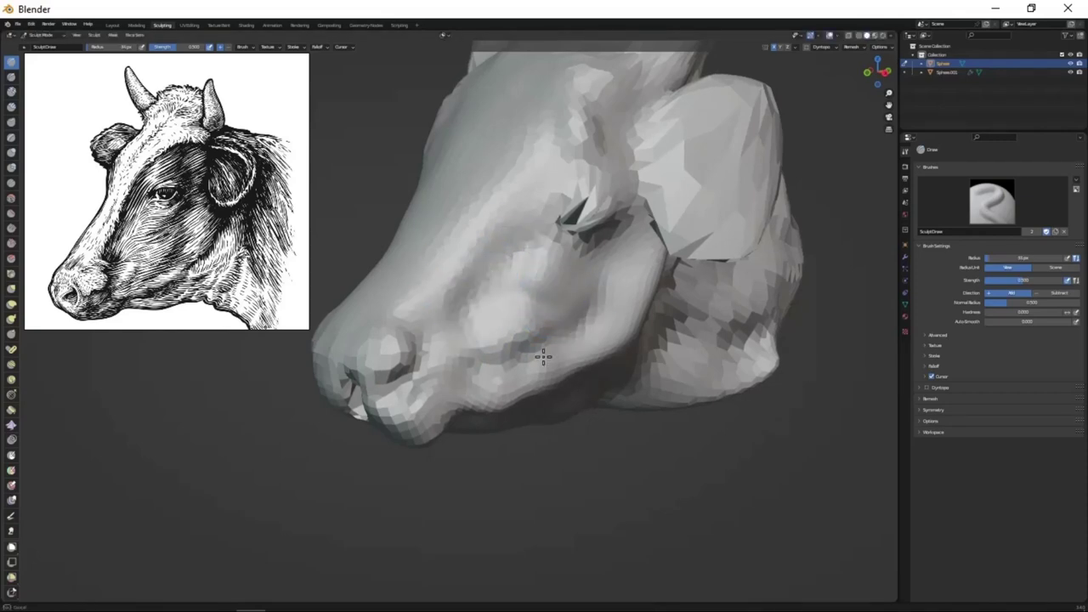
{"action": "scroll", "coordinate": [544, 357], "scroll_direction": "down", "scroll_amount": 3}
{"action": "mouse_move", "coordinate": [543, 356]}
{"action": "middle_mouse_down"}
{"action": "mouse_move", "coordinate": [576, 298]}
{"action": "mouse_move", "coordinate": [599, 297]}
{"action": "mouse_move", "coordinate": [590, 287]}
{"action": "middle_mouse_up"}
{"action": "scroll", "coordinate": [577, 299], "scroll_direction": "up", "scroll_amount": 3}
{"action": "scroll", "coordinate": [613, 311], "scroll_direction": "down", "scroll_amount": 3}
{"action": "scroll", "coordinate": [590, 287], "scroll_direction": "up", "scroll_amount": 3}
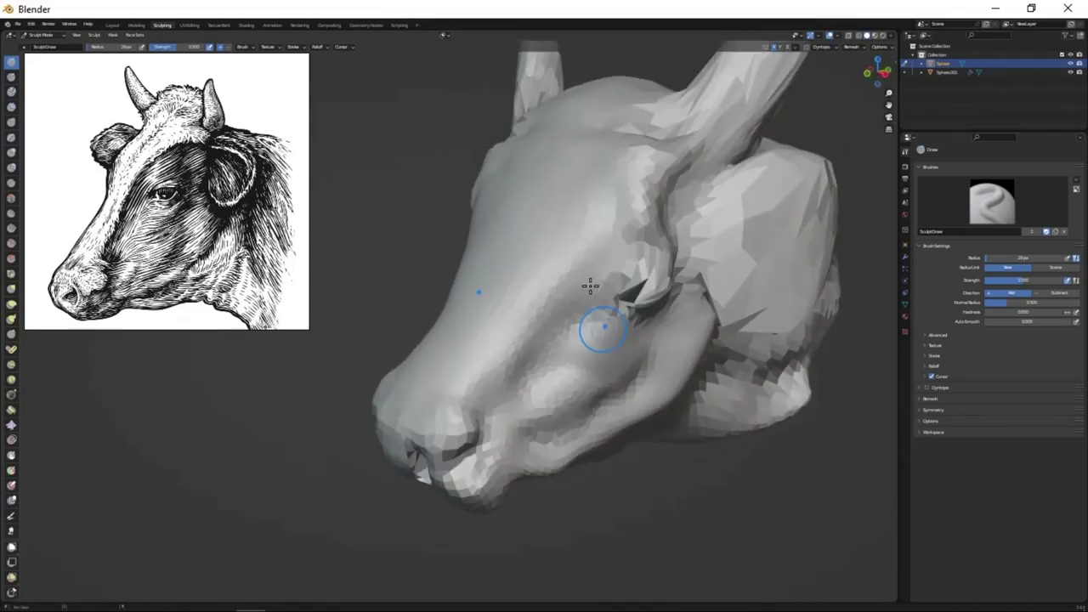
- Draw creases along the muzzle and smooth the cheek
{"action": "left_click_drag", "start_coordinate": [510, 403], "coordinate": [527, 388]}
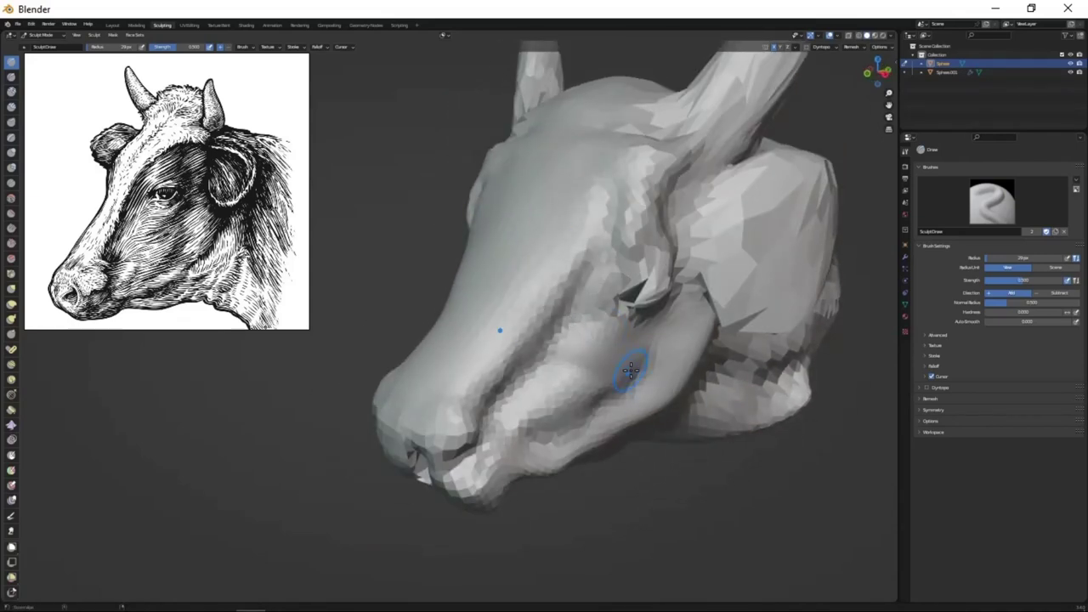
{"action": "mouse_move", "coordinate": [630, 369]}
{"action": "middle_mouse_down"}
{"action": "mouse_move", "coordinate": [580, 350]}
{"action": "mouse_move", "coordinate": [593, 365]}
{"action": "mouse_move", "coordinate": [620, 367]}
{"action": "mouse_move", "coordinate": [550, 292]}
{"action": "mouse_move", "coordinate": [652, 219]}
{"action": "middle_mouse_up"}
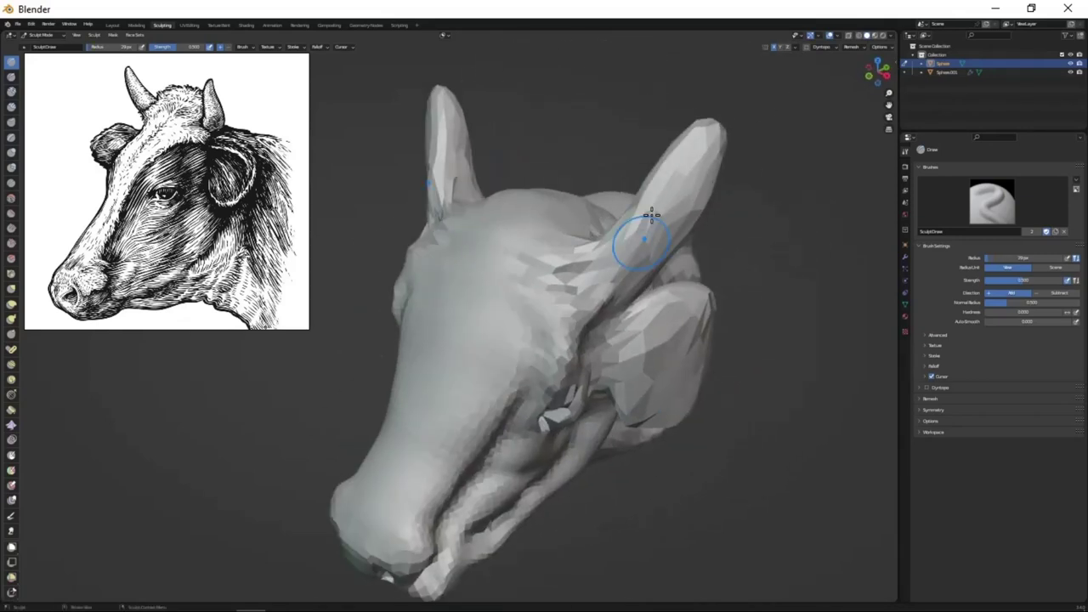
{"action": "scroll", "coordinate": [596, 238], "scroll_direction": "down", "scroll_amount": 3}
{"action": "middle_click_drag", "start_coordinate": [553, 250], "coordinate": [365, 287]}
{"action": "scroll", "coordinate": [656, 364], "scroll_direction": "up", "scroll_amount": 6}
{"action": "middle_click_drag", "start_coordinate": [656, 364], "coordinate": [595, 425]}
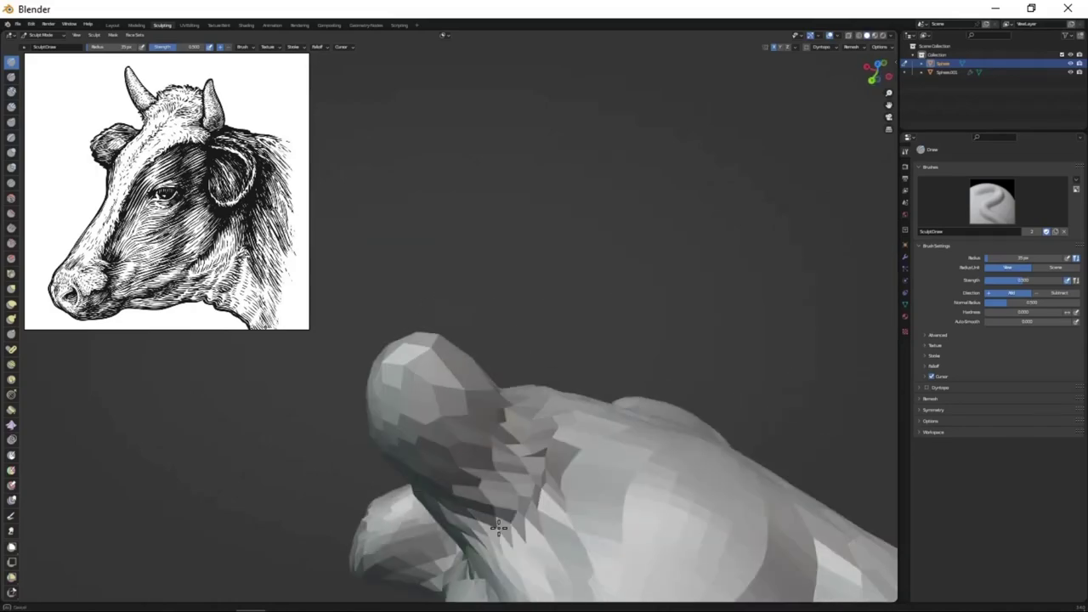
{"action": "scroll", "coordinate": [552, 341], "scroll_direction": "down", "scroll_amount": 5}
{"action": "mouse_move", "coordinate": [553, 340]}
{"action": "middle_mouse_down"}
{"action": "mouse_move", "coordinate": [646, 281]}
{"action": "mouse_move", "coordinate": [590, 340]}
{"action": "middle_mouse_up"}
{"action": "scroll", "coordinate": [695, 292], "scroll_direction": "up", "scroll_amount": 2}
- Inspect the nostrils and side of the head, leaving the remesh voxel size unchanged
{"action": "key", "text": "r"}
{"action": "left_click", "coordinate": [648, 359]}
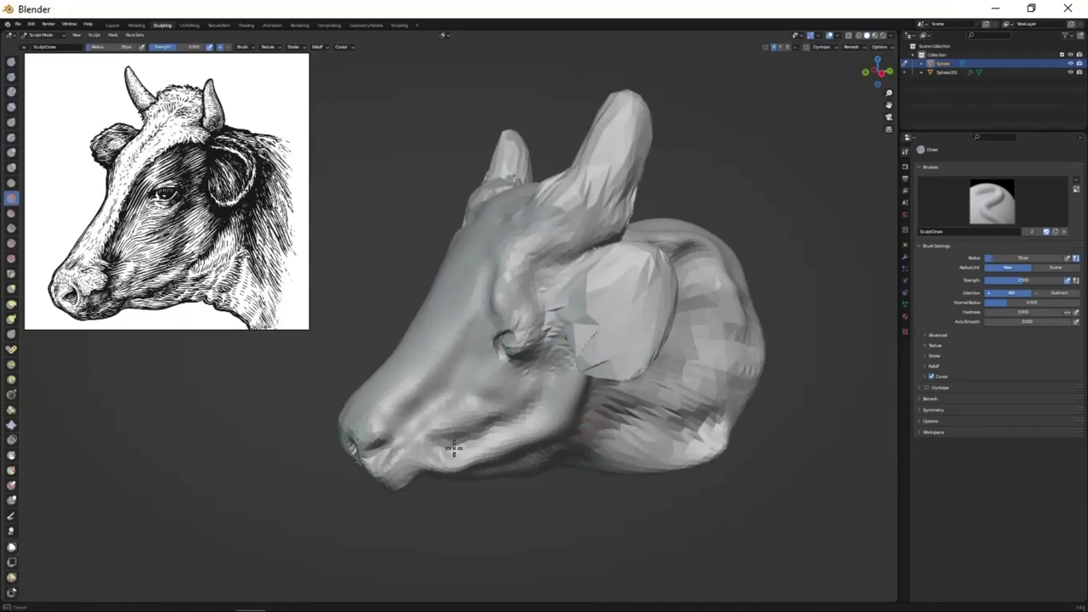
{"action": "middle_click_drag", "start_coordinate": [670, 327], "coordinate": [660, 265]}
{"action": "scroll", "coordinate": [661, 265], "scroll_direction": "up", "scroll_amount": 3}
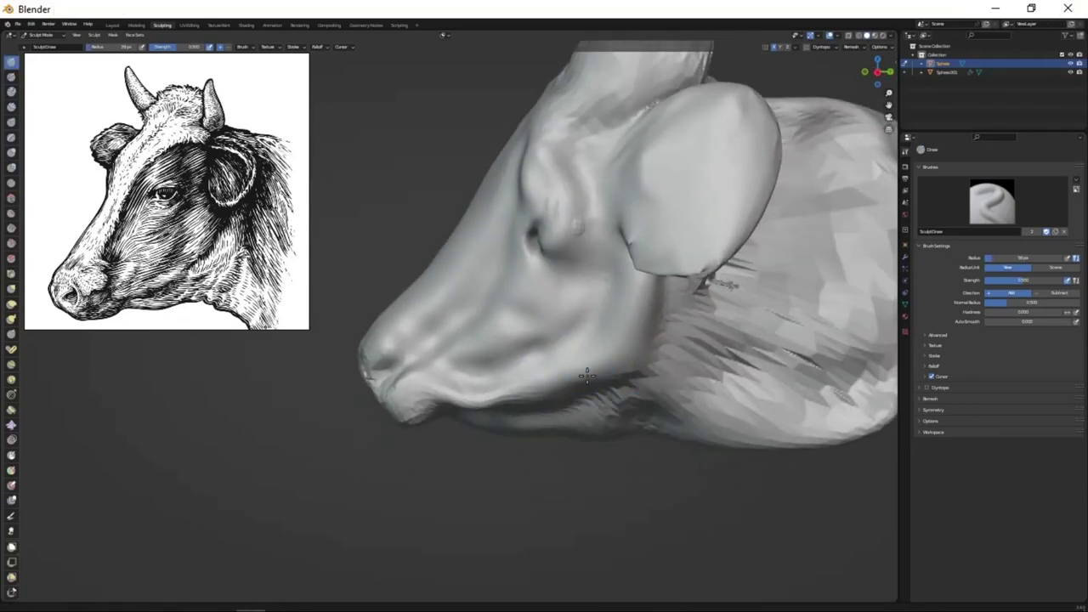
{"action": "mouse_move", "coordinate": [627, 330]}
{"action": "middle_mouse_down"}
{"action": "mouse_move", "coordinate": [575, 241]}
{"action": "mouse_move", "coordinate": [683, 184]}
{"action": "middle_mouse_up"}
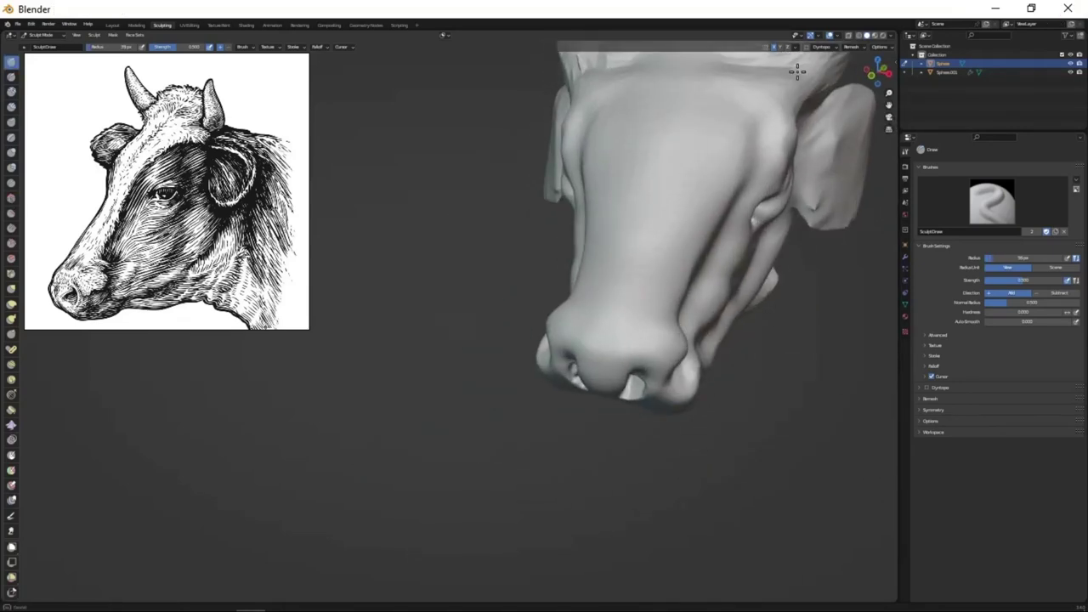
{"action": "middle_click_drag", "start_coordinate": [798, 71], "coordinate": [656, 176]}
{"action": "scroll", "coordinate": [584, 250], "scroll_direction": "down", "scroll_amount": 5}
{"action": "scroll", "coordinate": [595, 256], "scroll_direction": "up", "scroll_amount": 8}
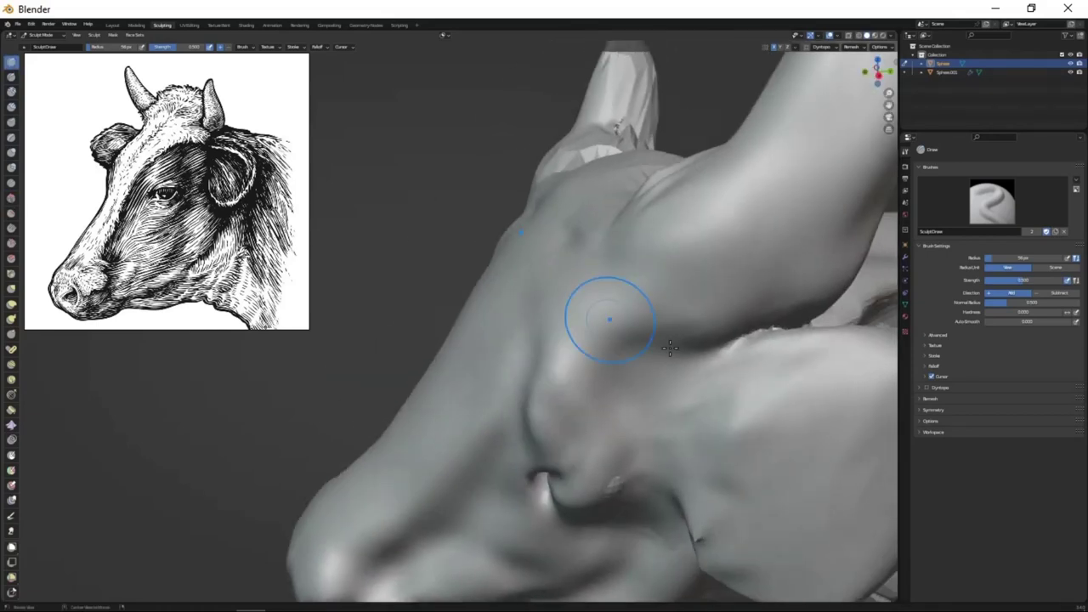
{"action": "scroll", "coordinate": [632, 284], "scroll_direction": "down", "scroll_amount": 5}
{"action": "middle_click_drag", "start_coordinate": [652, 289], "coordinate": [671, 311]}
{"action": "scroll", "coordinate": [631, 277], "scroll_direction": "up", "scroll_amount": 8}
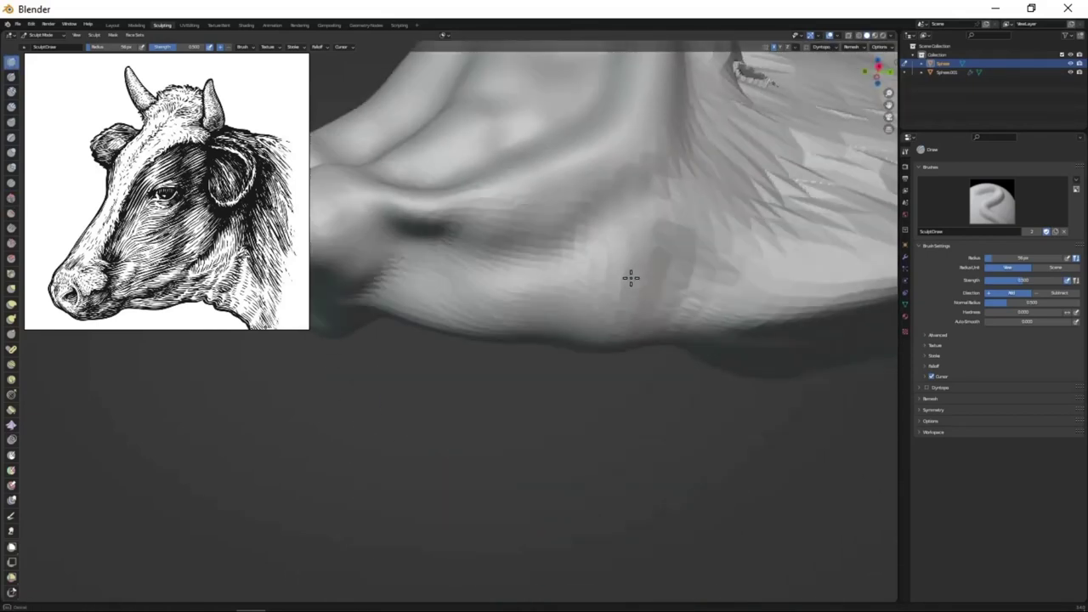
{"action": "scroll", "coordinate": [607, 342], "scroll_direction": "down", "scroll_amount": 5}
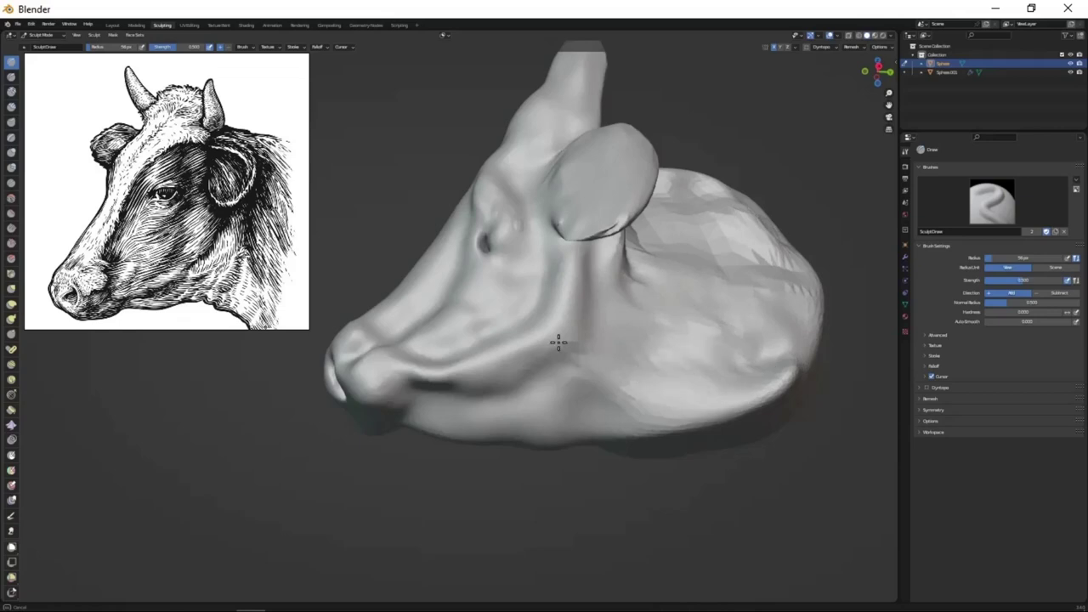
- Carve the eye socket deeper into an almond-shaped opening with upper and lower lids
{"action": "middle_click_drag", "start_coordinate": [702, 350], "coordinate": [507, 340]}
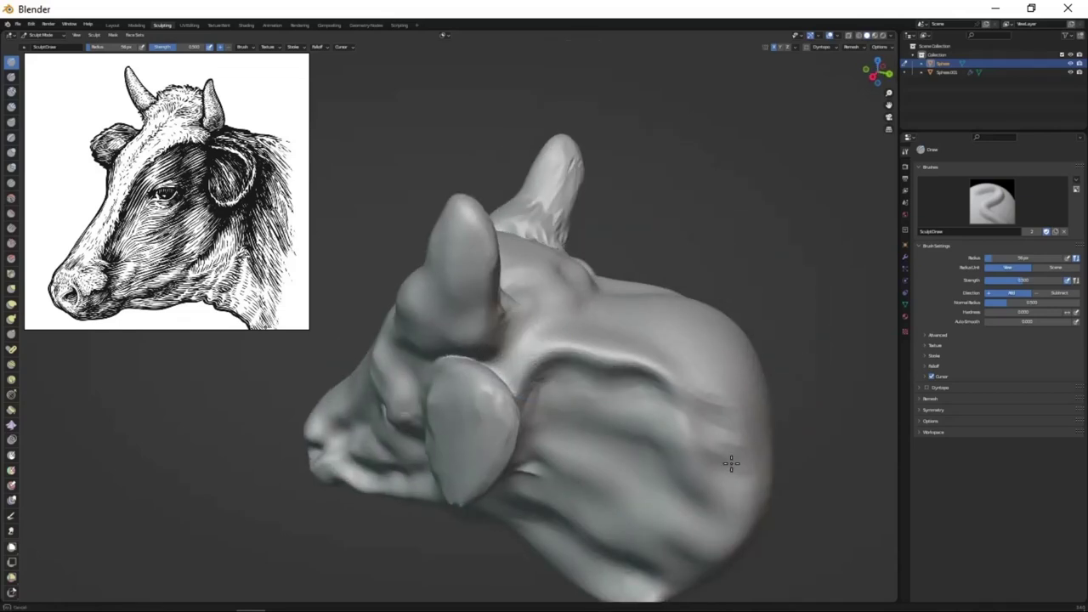
{"action": "middle_click_drag", "start_coordinate": [600, 339], "coordinate": [625, 283]}
{"action": "middle_click_drag", "start_coordinate": [652, 410], "coordinate": [794, 285]}
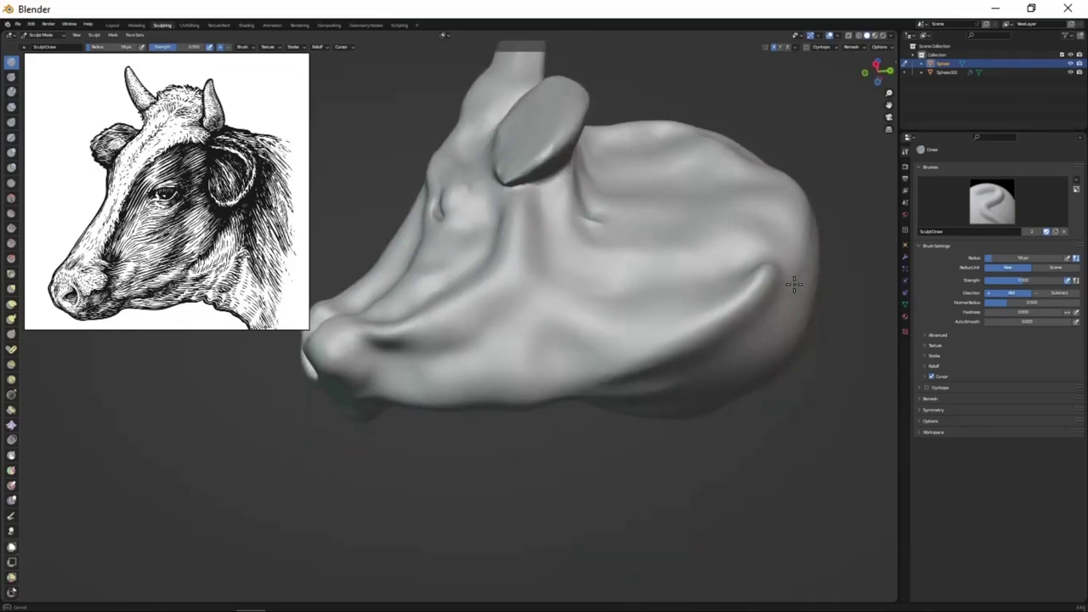
{"action": "middle_click_drag", "start_coordinate": [642, 354], "coordinate": [559, 348]}
{"action": "mouse_move", "coordinate": [613, 418]}
{"action": "middle_mouse_down"}
{"action": "mouse_move", "coordinate": [569, 287]}
{"action": "mouse_move", "coordinate": [627, 383]}
{"action": "mouse_move", "coordinate": [595, 357]}
{"action": "mouse_move", "coordinate": [613, 298]}
{"action": "middle_mouse_up"}
{"action": "scroll", "coordinate": [644, 463], "scroll_direction": "up", "scroll_amount": 5}
{"action": "left_click_drag", "start_coordinate": [613, 298], "coordinate": [572, 311], "text": "ctrl"}
{"action": "middle_click_drag", "start_coordinate": [536, 284], "coordinate": [539, 303]}
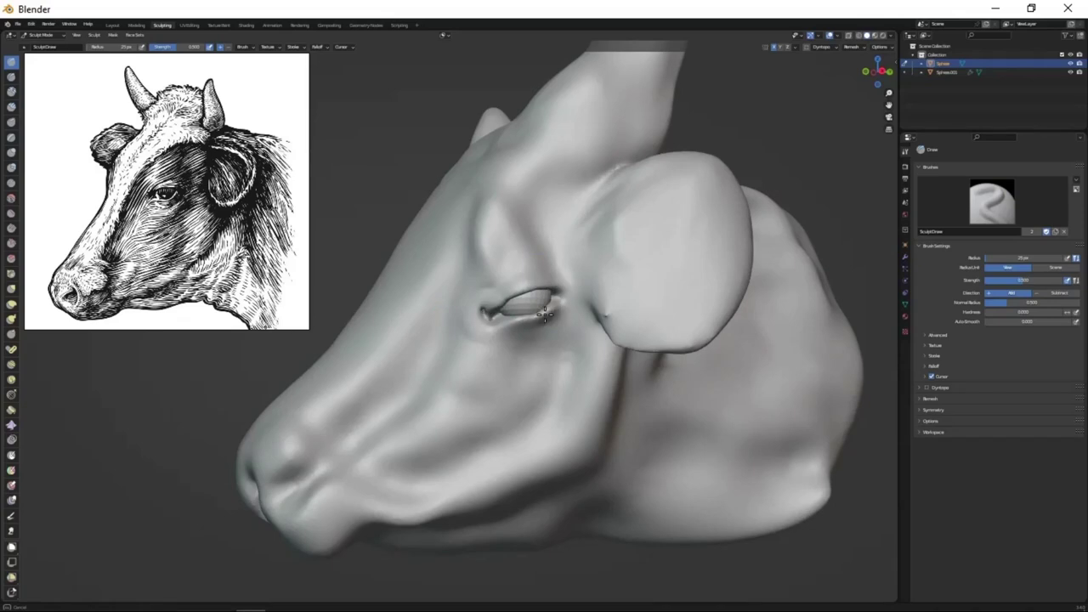
- Zoom in on the eye and switch to the Grab brush with an adjusted radius
{"action": "scroll", "coordinate": [595, 318], "scroll_direction": "down", "scroll_amount": 3}
{"action": "scroll", "coordinate": [615, 320], "scroll_direction": "up", "scroll_amount": 3}
{"action": "mouse_move", "coordinate": [615, 320]}
{"action": "middle_mouse_down"}
{"action": "mouse_move", "coordinate": [550, 295]}
{"action": "mouse_move", "coordinate": [552, 318]}
{"action": "mouse_move", "coordinate": [547, 291]}
{"action": "mouse_move", "coordinate": [595, 224]}
{"action": "mouse_move", "coordinate": [551, 248]}
{"action": "middle_mouse_up"}
{"action": "key", "text": "g"}
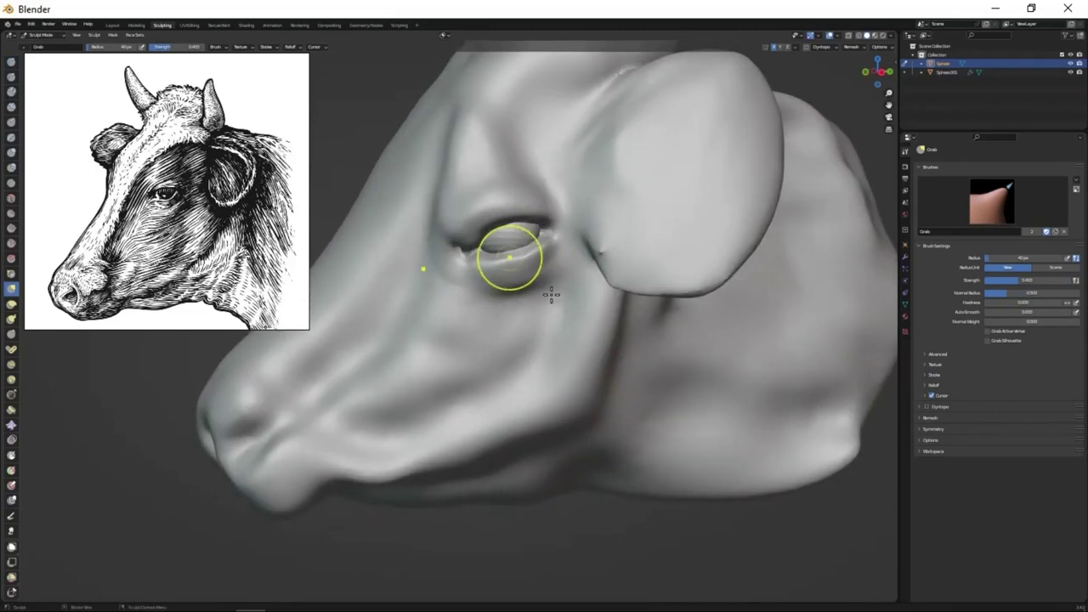
{"action": "key", "text": "x"}
{"action": "key", "text": "f"}
{"action": "key", "text": "g"}
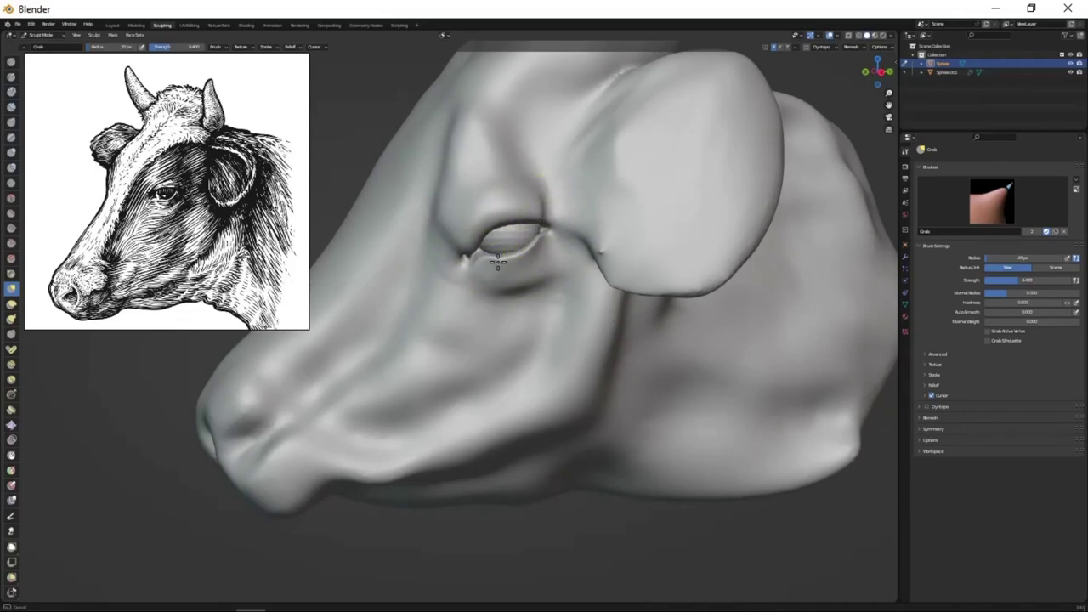
{"action": "scroll", "coordinate": [499, 262], "scroll_direction": "down", "scroll_amount": 4}
- Pull the ear's base into a better shape where it joins the head
{"action": "left_click_drag", "start_coordinate": [600, 376], "coordinate": [598, 221]}
{"action": "mouse_move", "coordinate": [598, 222]}
{"action": "middle_mouse_down"}
{"action": "mouse_move", "coordinate": [574, 273]}
{"action": "mouse_move", "coordinate": [621, 432]}
{"action": "mouse_move", "coordinate": [602, 329]}
{"action": "mouse_move", "coordinate": [673, 293]}
{"action": "middle_mouse_up"}
{"action": "scroll", "coordinate": [607, 343], "scroll_direction": "down", "scroll_amount": 3}
{"action": "scroll", "coordinate": [672, 293], "scroll_direction": "up", "scroll_amount": 3}
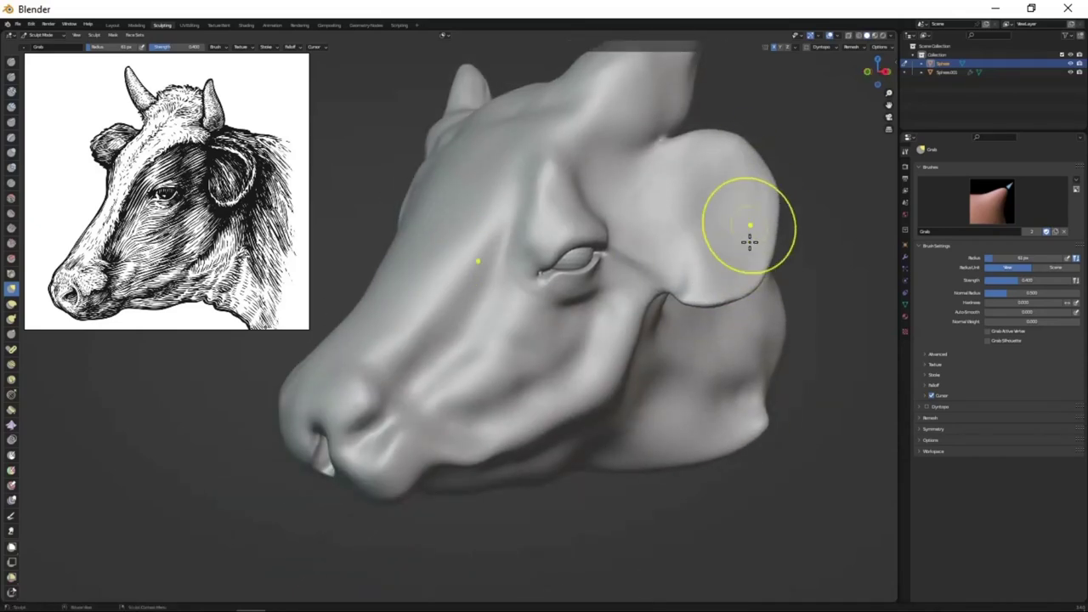
{"action": "mouse_move", "coordinate": [750, 243]}
{"action": "left_mouse_down"}
{"action": "mouse_move", "coordinate": [763, 178]}
{"action": "mouse_move", "coordinate": [770, 255]}
{"action": "left_mouse_up"}
{"action": "middle_click_drag", "start_coordinate": [770, 255], "coordinate": [638, 331]}
- Set up the Draw brush for building up the surface with a 43 px radius
{"action": "key", "text": "f"}
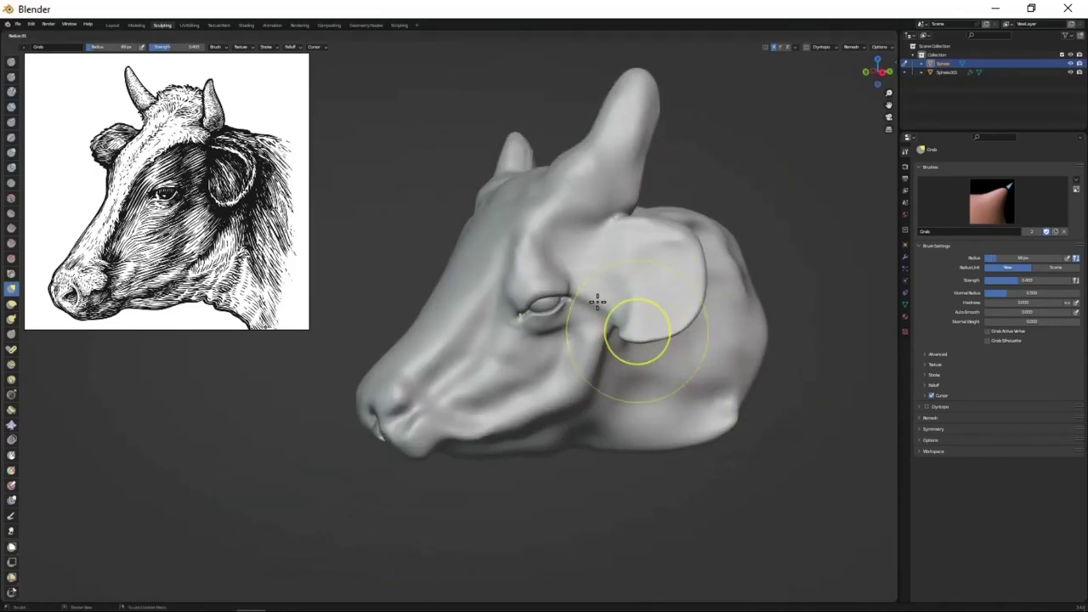
{"action": "left_click", "coordinate": [598, 302]}
{"action": "scroll", "coordinate": [649, 246], "scroll_direction": "up", "scroll_amount": 4}
{"action": "key", "text": "x"}
{"action": "scroll", "coordinate": [624, 325], "scroll_direction": "down", "scroll_amount": 1}
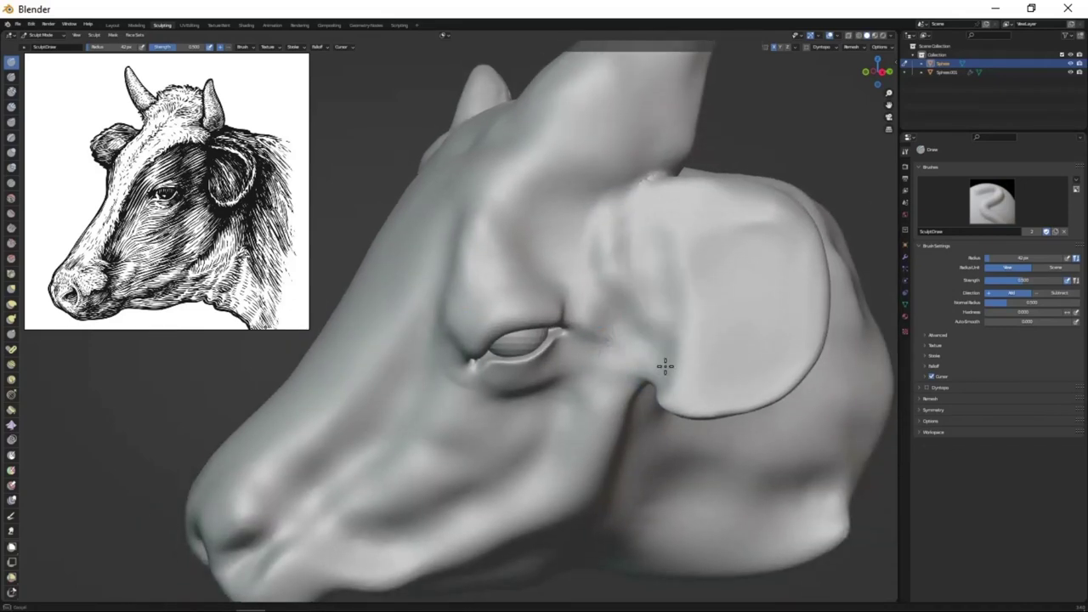
{"action": "mouse_move", "coordinate": [627, 230]}
{"action": "middle_mouse_down"}
{"action": "mouse_move", "coordinate": [724, 311]}
{"action": "mouse_move", "coordinate": [618, 338]}
{"action": "mouse_move", "coordinate": [627, 196]}
{"action": "middle_mouse_up"}
{"action": "key", "text": "shift+s"}
{"action": "scroll", "coordinate": [620, 337], "scroll_direction": "down", "scroll_amount": 2}
{"action": "scroll", "coordinate": [603, 199], "scroll_direction": "up", "scroll_amount": 3}
{"action": "key", "text": "x"}
{"action": "key", "text": "f"}
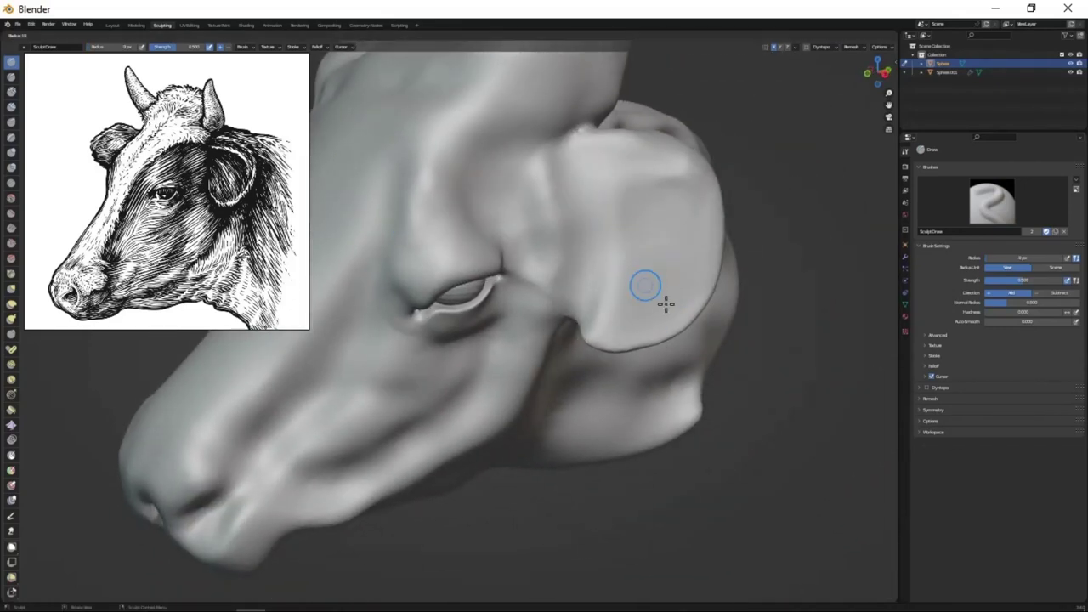
{"action": "left_click", "coordinate": [666, 304]}
{"action": "scroll", "coordinate": [656, 346], "scroll_direction": "down", "scroll_amount": 2}
- Orbit around the head to a close side view of the eye and ear
{"action": "mouse_move", "coordinate": [655, 346]}
{"action": "middle_mouse_down"}
{"action": "mouse_move", "coordinate": [671, 360]}
{"action": "mouse_move", "coordinate": [530, 297]}
{"action": "middle_mouse_up"}
{"action": "scroll", "coordinate": [632, 341], "scroll_direction": "up", "scroll_amount": 3}
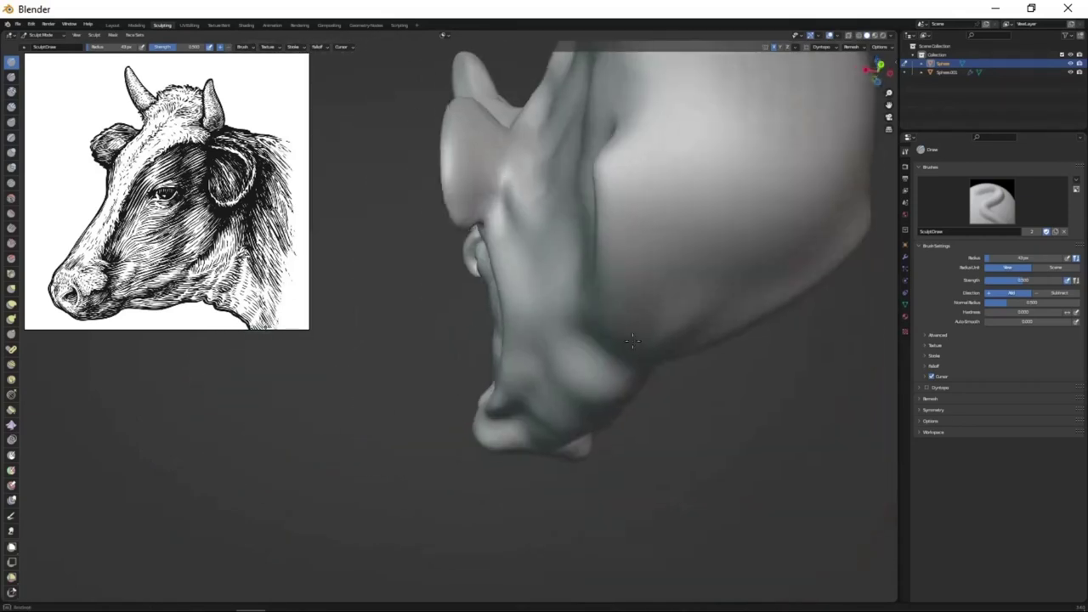
{"action": "scroll", "coordinate": [632, 341], "scroll_direction": "down", "scroll_amount": 3}
{"action": "middle_click_drag", "start_coordinate": [633, 341], "coordinate": [675, 355]}
{"action": "scroll", "coordinate": [675, 354], "scroll_direction": "up", "scroll_amount": 3}
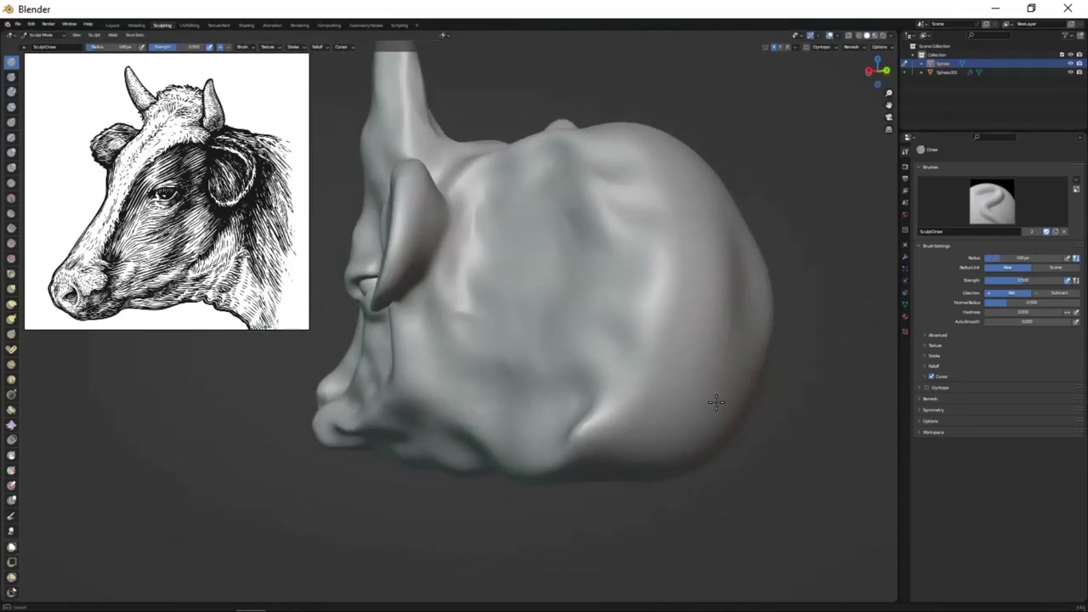
{"action": "middle_click_drag", "start_coordinate": [716, 403], "coordinate": [633, 220]}
{"action": "middle_click_drag", "start_coordinate": [648, 378], "coordinate": [663, 336]}
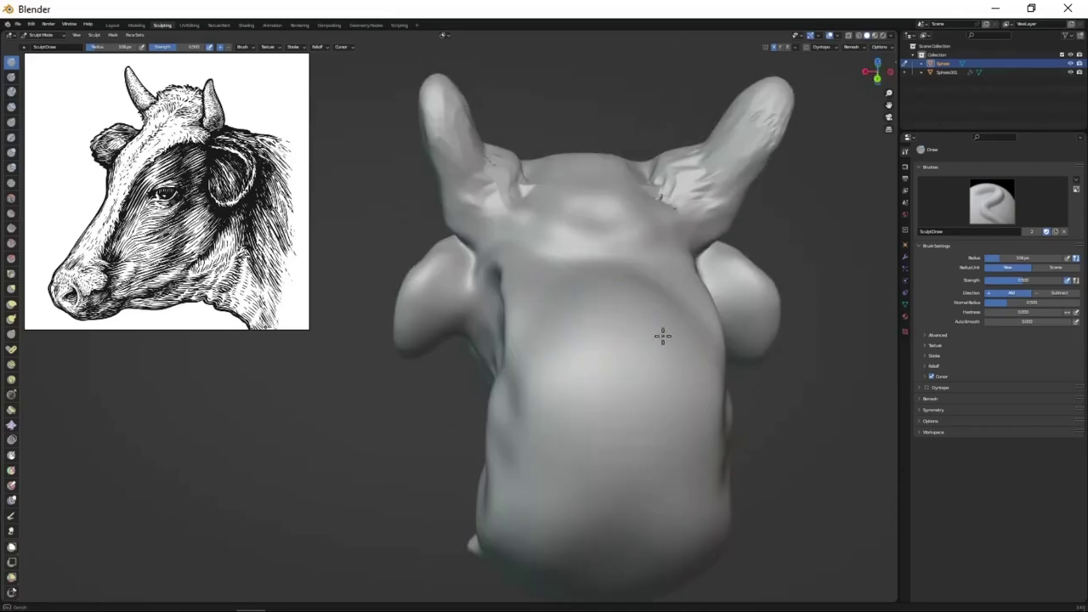
{"action": "middle_click_drag", "start_coordinate": [662, 470], "coordinate": [699, 244]}
{"action": "middle_click_drag", "start_coordinate": [850, 214], "coordinate": [702, 240]}
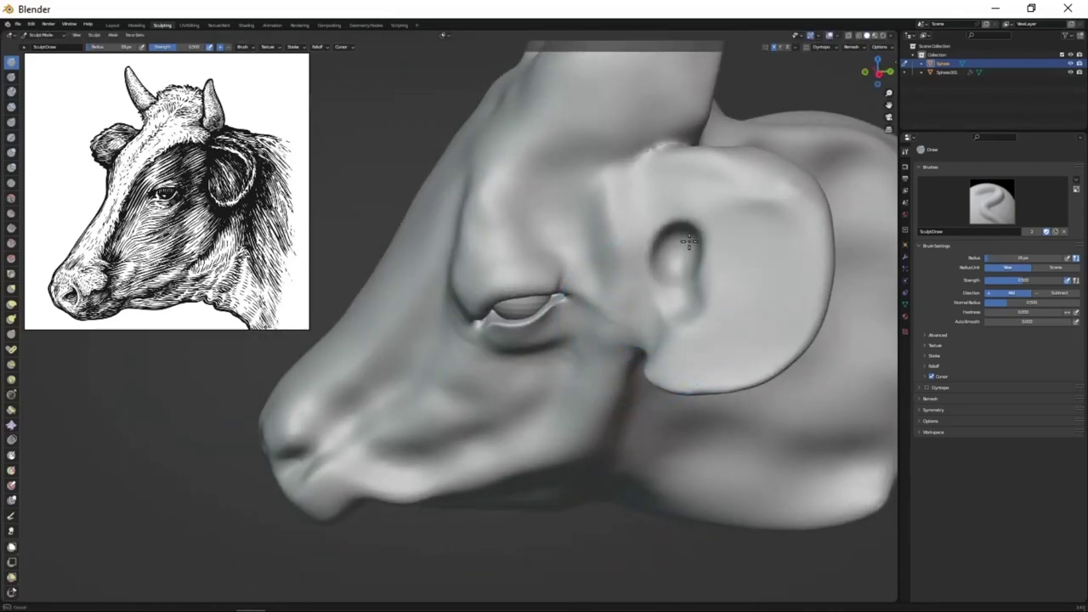
- Sculpt a raised rim and inner grooves into the ear flap
{"action": "mouse_move", "coordinate": [686, 228]}
{"action": "left_mouse_down"}
{"action": "mouse_move", "coordinate": [808, 262]}
{"action": "mouse_move", "coordinate": [671, 311]}
{"action": "mouse_move", "coordinate": [738, 235]}
{"action": "mouse_move", "coordinate": [729, 211]}
{"action": "mouse_move", "coordinate": [697, 348]}
{"action": "mouse_move", "coordinate": [748, 222]}
{"action": "left_mouse_up"}
{"action": "scroll", "coordinate": [746, 388], "scroll_direction": "down", "scroll_amount": 4}
{"action": "middle_click_drag", "start_coordinate": [746, 388], "coordinate": [597, 267]}
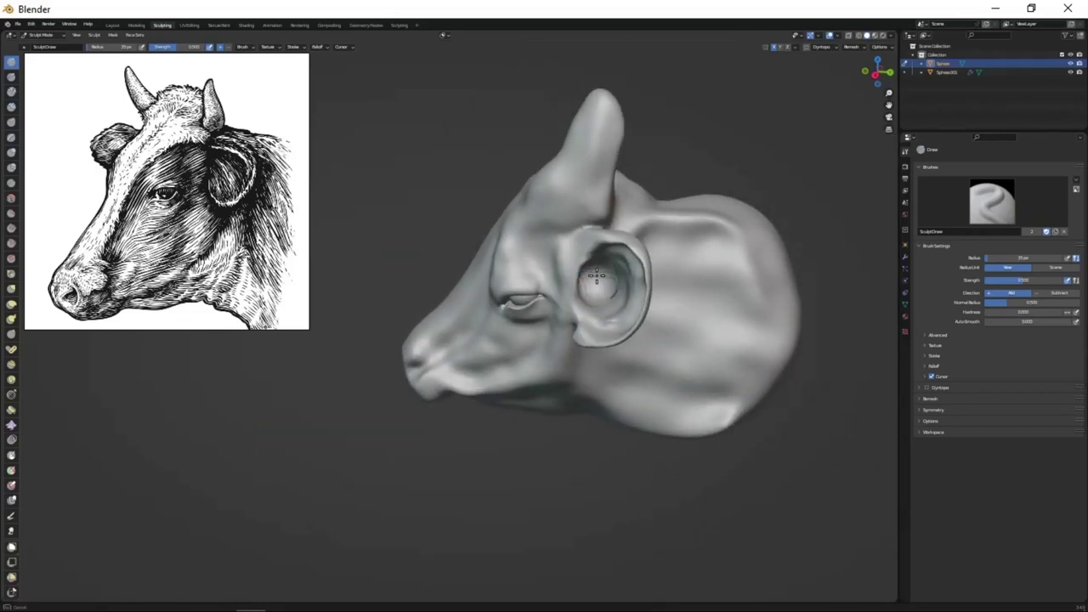
{"action": "middle_click_drag", "start_coordinate": [600, 319], "coordinate": [705, 280]}
- Nudge the ear into shape with Grab and smooth the inner ear surface
{"action": "key", "text": "g"}
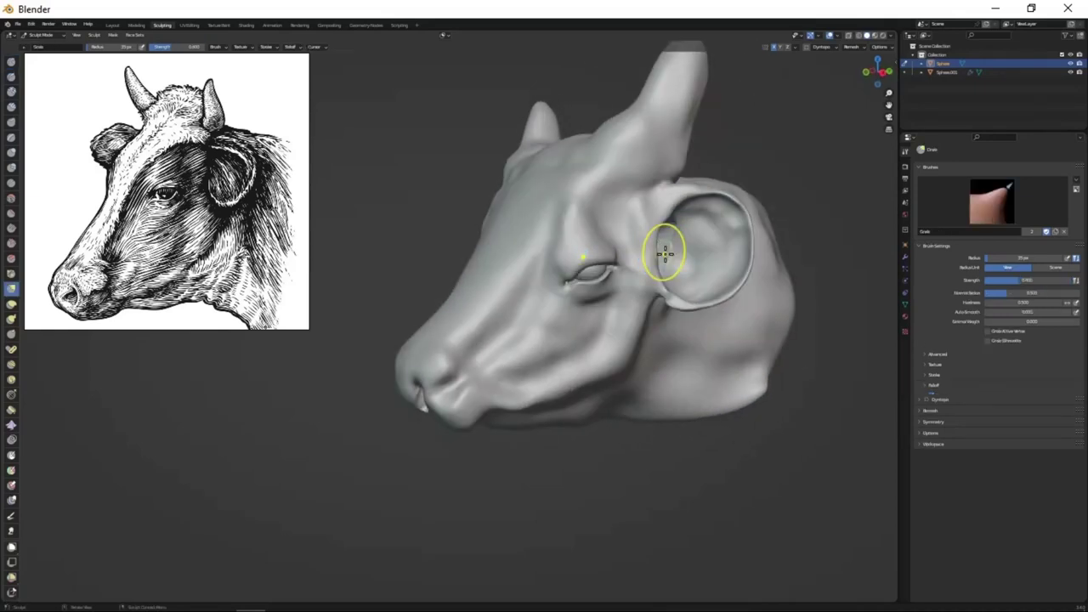
{"action": "scroll", "coordinate": [656, 280], "scroll_direction": "up", "scroll_amount": 4}
{"action": "left_click_drag", "start_coordinate": [656, 279], "coordinate": [664, 273]}
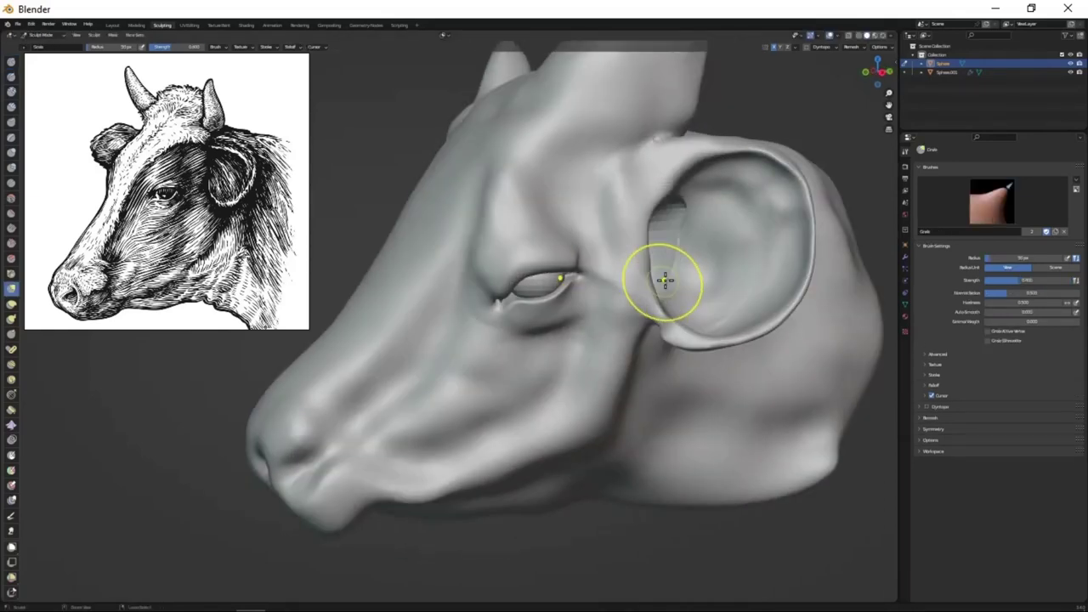
{"action": "key", "text": "shift+s"}
{"action": "scroll", "coordinate": [693, 225], "scroll_direction": "up", "scroll_amount": 1}
{"action": "left_click_drag", "start_coordinate": [693, 225], "coordinate": [772, 205]}
{"action": "middle_click_drag", "start_coordinate": [695, 288], "coordinate": [699, 206]}
- Pull the ear flap up and to the right with the Grab brush
{"action": "key", "text": "x"}
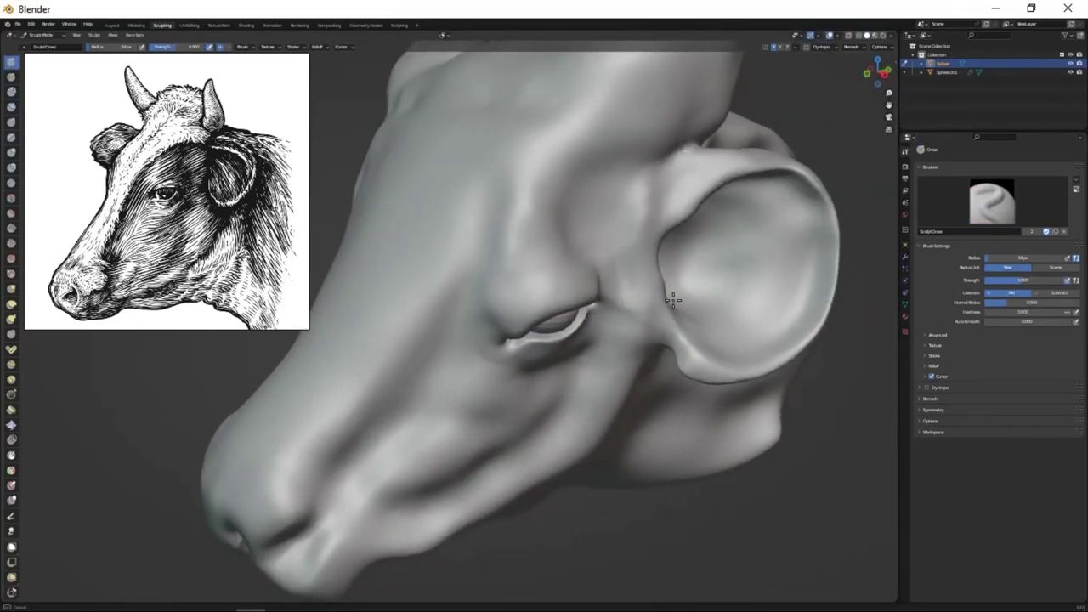
{"action": "scroll", "coordinate": [664, 300], "scroll_direction": "down", "scroll_amount": 4}
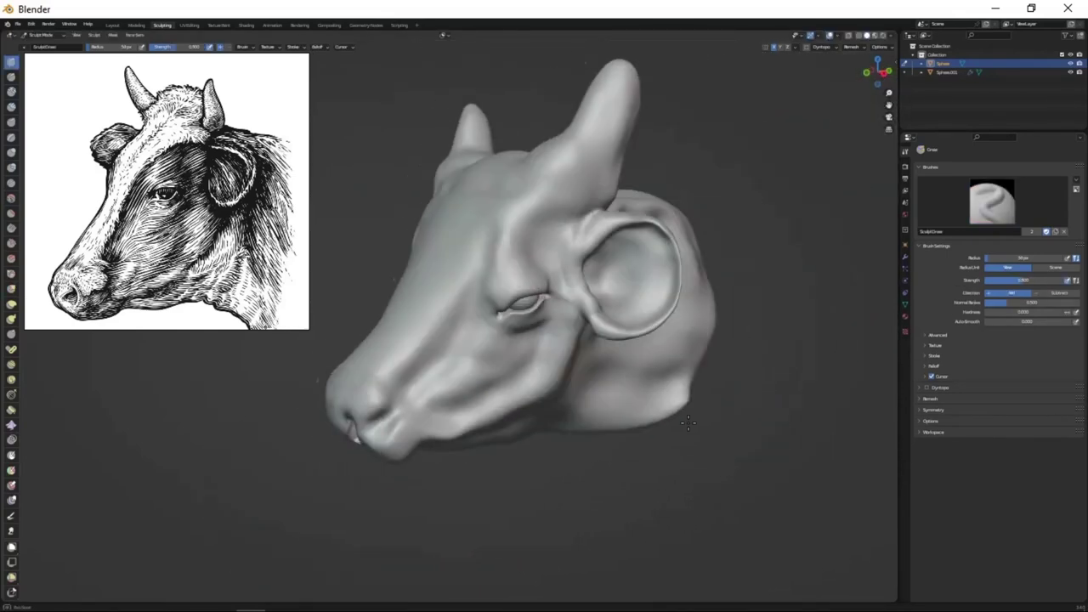
{"action": "middle_click_drag", "start_coordinate": [664, 300], "coordinate": [651, 414]}
{"action": "key", "text": "g"}
{"action": "scroll", "coordinate": [643, 255], "scroll_direction": "up", "scroll_amount": 4}
{"action": "left_click_drag", "start_coordinate": [643, 255], "coordinate": [669, 213]}
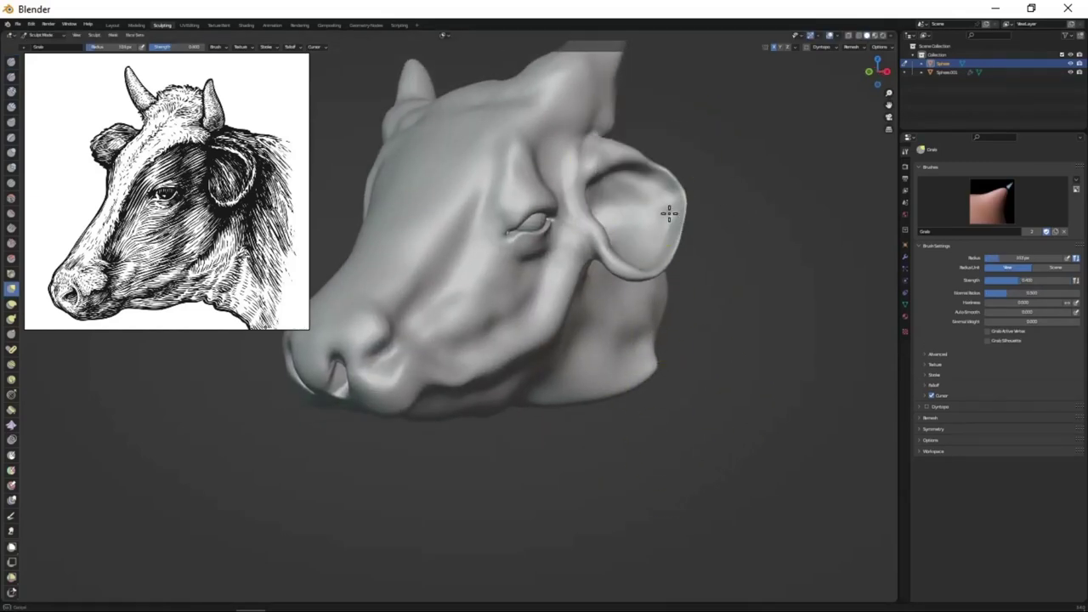
{"action": "scroll", "coordinate": [636, 281], "scroll_direction": "up", "scroll_amount": 4}
{"action": "middle_click_drag", "start_coordinate": [626, 236], "coordinate": [715, 294]}
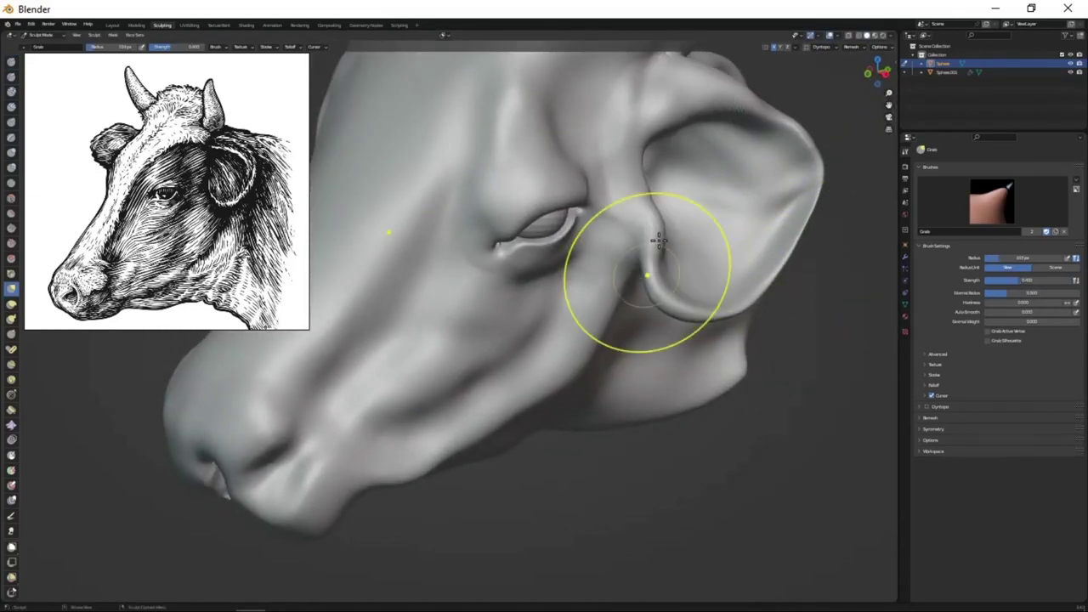
- Reshape the ear's edge with Grab and review it from new angles
{"action": "left_click_drag", "start_coordinate": [659, 199], "coordinate": [722, 275]}
{"action": "scroll", "coordinate": [722, 275], "scroll_direction": "down", "scroll_amount": 4}
{"action": "mouse_move", "coordinate": [722, 274]}
{"action": "middle_mouse_down"}
{"action": "mouse_move", "coordinate": [615, 283]}
{"action": "mouse_move", "coordinate": [577, 237]}
{"action": "middle_mouse_up"}
{"action": "scroll", "coordinate": [616, 283], "scroll_direction": "up", "scroll_amount": 4}
{"action": "key", "text": "x"}
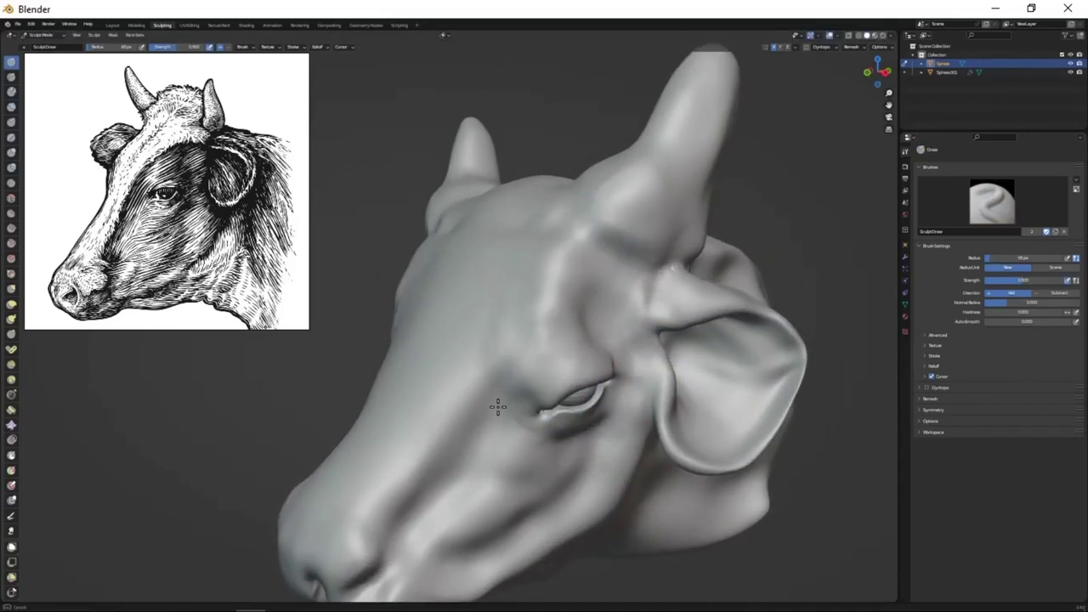
{"action": "scroll", "coordinate": [631, 270], "scroll_direction": "down", "scroll_amount": 4}
{"action": "middle_click_drag", "start_coordinate": [631, 270], "coordinate": [589, 264]}
{"action": "scroll", "coordinate": [595, 268], "scroll_direction": "up", "scroll_amount": 4}
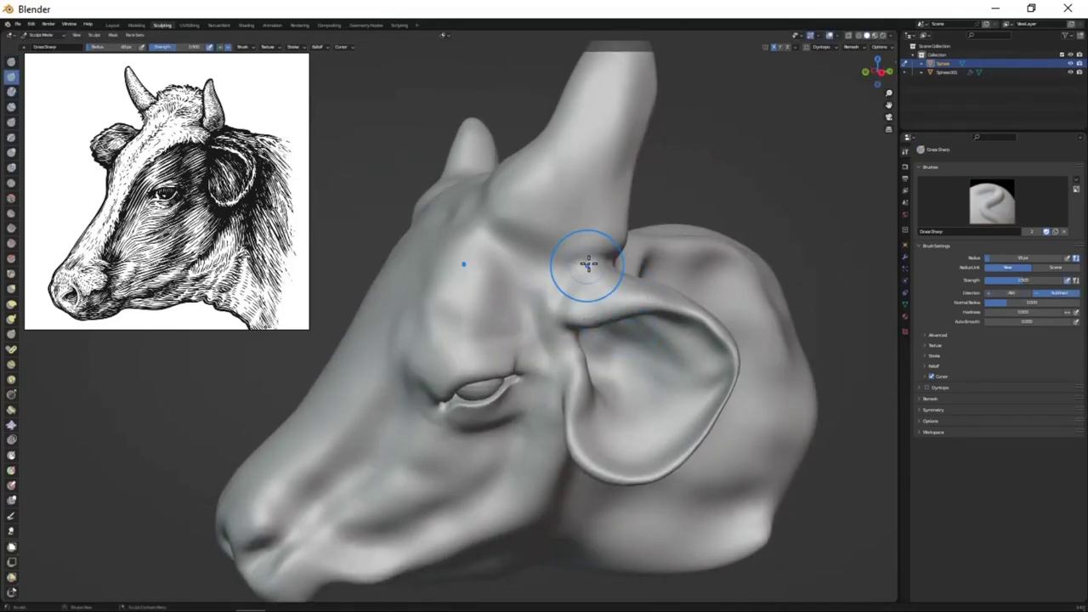
- Pull the horn tip upward with the Grab brush to lengthen it
{"action": "mouse_move", "coordinate": [633, 362]}
{"action": "middle_mouse_down"}
{"action": "mouse_move", "coordinate": [655, 297]}
{"action": "mouse_move", "coordinate": [539, 382]}
{"action": "mouse_move", "coordinate": [717, 414]}
{"action": "mouse_move", "coordinate": [695, 297]}
{"action": "middle_mouse_up"}
{"action": "mouse_move", "coordinate": [586, 291]}
{"action": "middle_mouse_down"}
{"action": "mouse_move", "coordinate": [712, 318]}
{"action": "mouse_move", "coordinate": [641, 201]}
{"action": "mouse_move", "coordinate": [688, 348]}
{"action": "mouse_move", "coordinate": [632, 156]}
{"action": "mouse_move", "coordinate": [682, 207]}
{"action": "mouse_move", "coordinate": [648, 289]}
{"action": "mouse_move", "coordinate": [656, 250]}
{"action": "mouse_move", "coordinate": [647, 269]}
{"action": "middle_mouse_up"}
{"action": "key", "text": "x"}
{"action": "key", "text": "g"}
{"action": "middle_click_drag", "start_coordinate": [674, 113], "coordinate": [571, 270]}
{"action": "scroll", "coordinate": [571, 271], "scroll_direction": "up", "scroll_amount": 3}
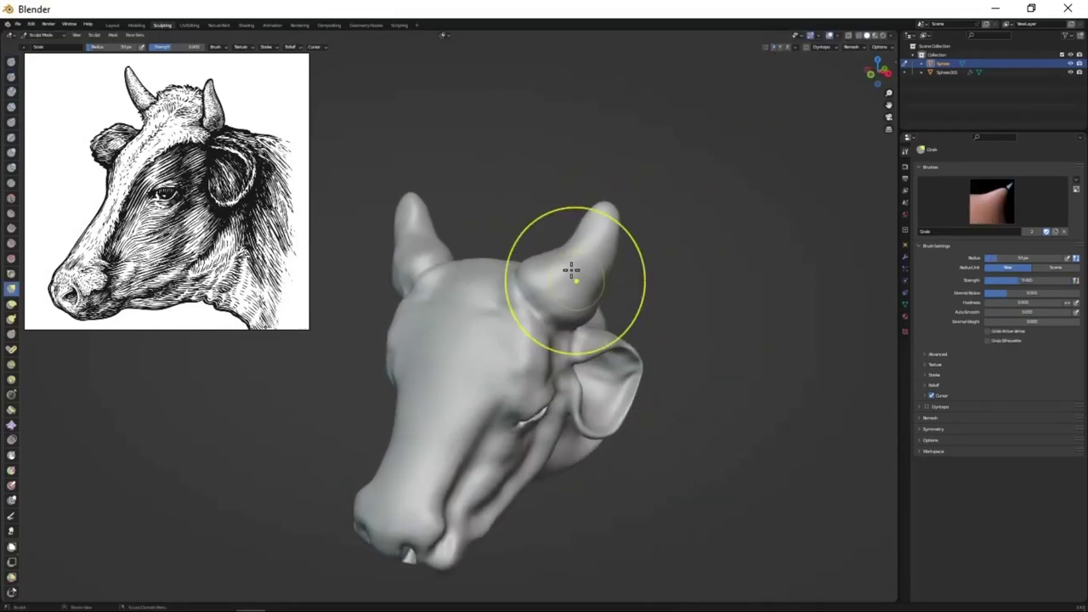
{"action": "left_click_drag", "start_coordinate": [606, 220], "coordinate": [581, 174]}
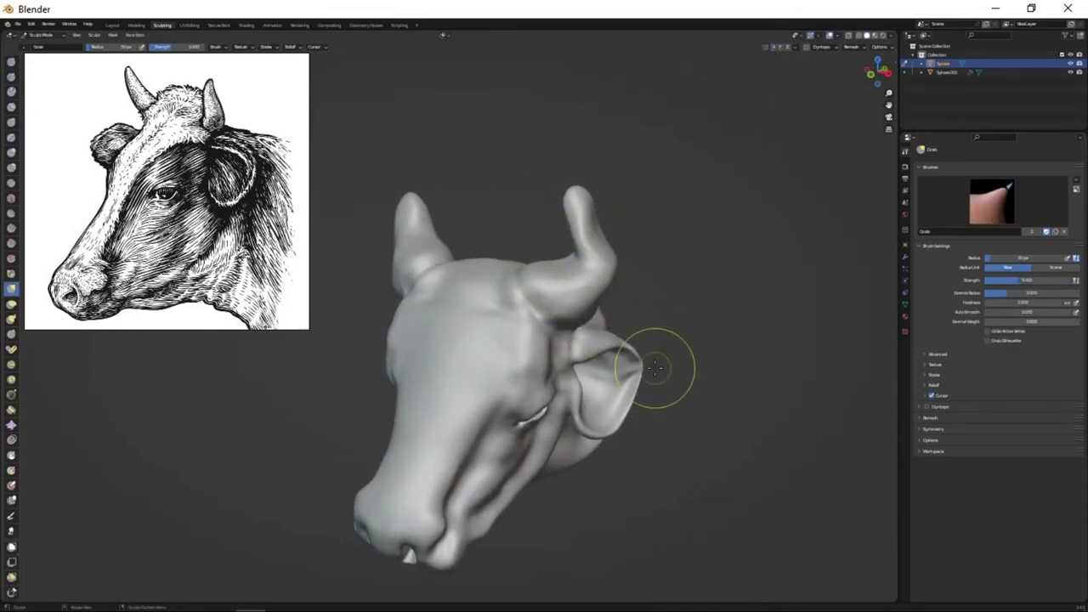
- Inspect the lengthened horns from several angles and set a smaller brush size
{"action": "mouse_move", "coordinate": [654, 367]}
{"action": "middle_mouse_down"}
{"action": "mouse_move", "coordinate": [603, 328]}
{"action": "mouse_move", "coordinate": [630, 221]}
{"action": "mouse_move", "coordinate": [603, 348]}
{"action": "mouse_move", "coordinate": [472, 291]}
{"action": "middle_mouse_up"}
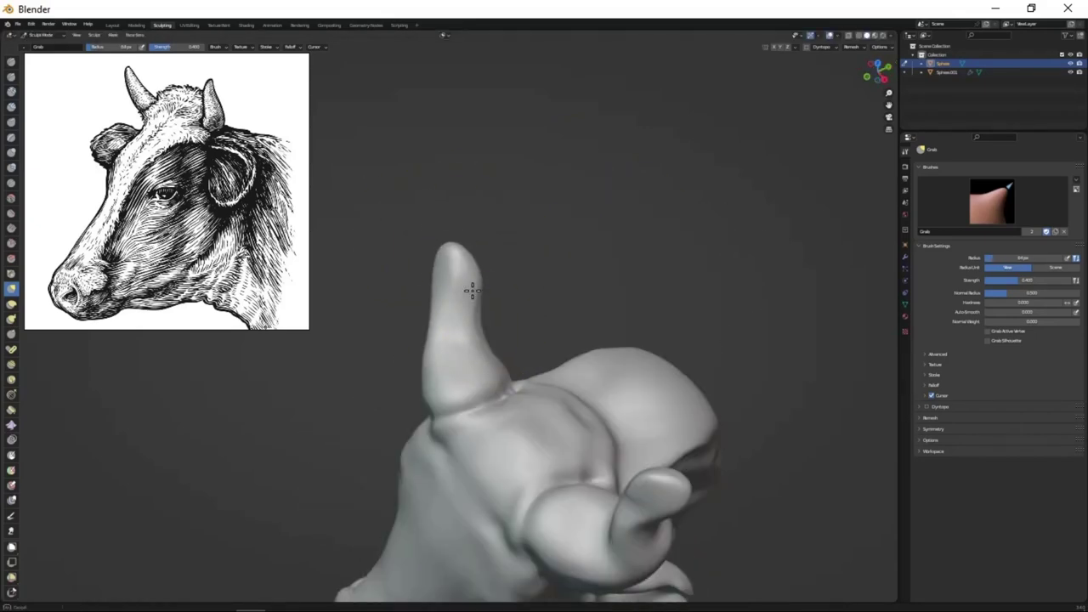
{"action": "mouse_move", "coordinate": [545, 366]}
{"action": "middle_mouse_down"}
{"action": "mouse_move", "coordinate": [522, 284]}
{"action": "mouse_move", "coordinate": [428, 332]}
{"action": "middle_mouse_up"}
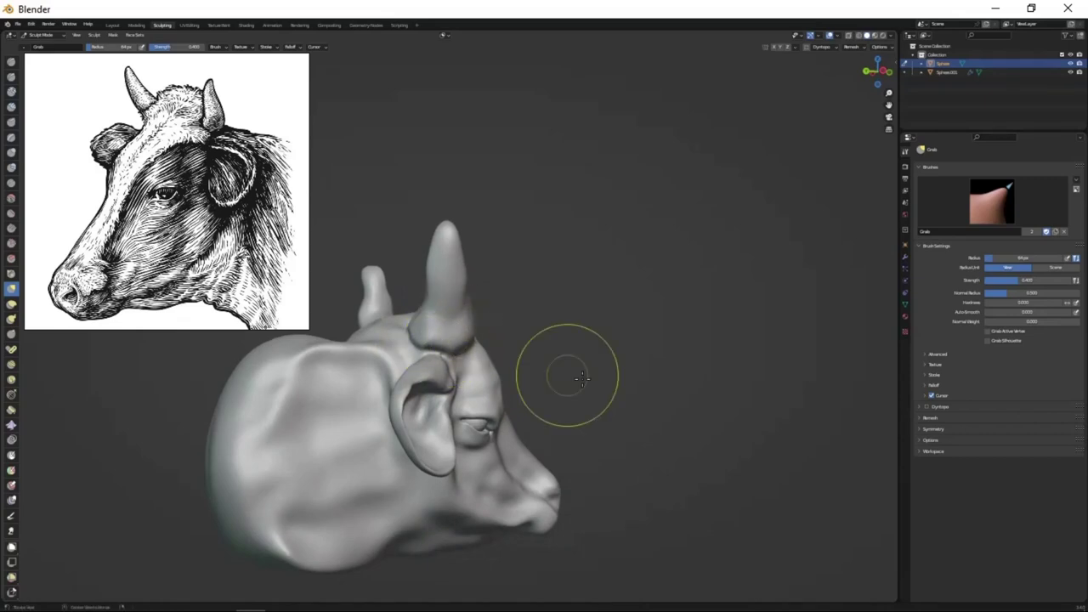
{"action": "mouse_move", "coordinate": [581, 378]}
{"action": "middle_mouse_down"}
{"action": "mouse_move", "coordinate": [476, 311]}
{"action": "mouse_move", "coordinate": [649, 360]}
{"action": "mouse_move", "coordinate": [490, 228]}
{"action": "middle_mouse_up"}
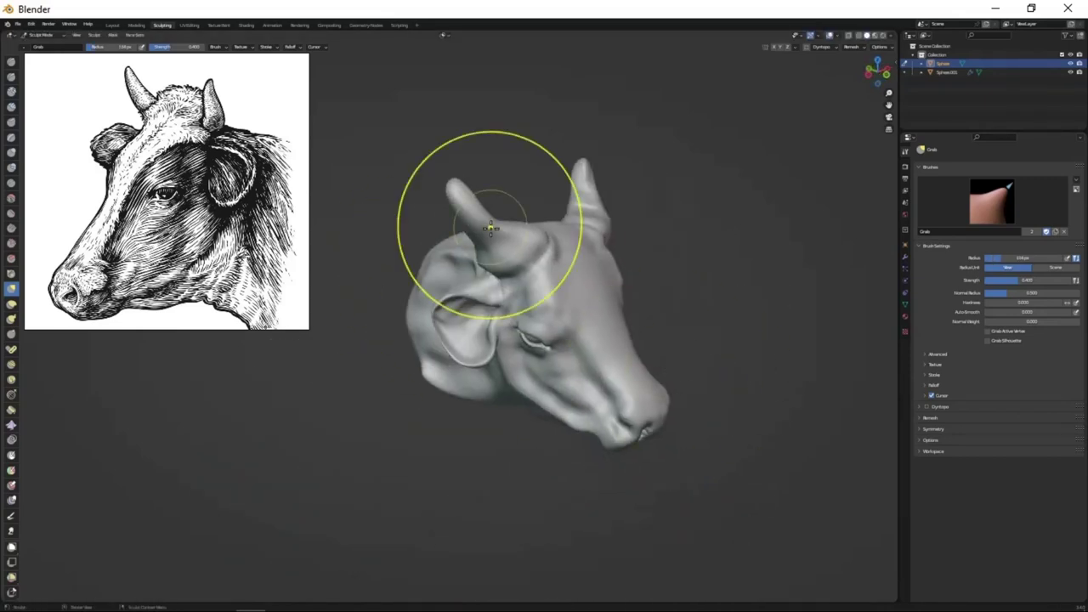
{"action": "left_click", "coordinate": [519, 255]}
{"action": "mouse_move", "coordinate": [555, 286]}
{"action": "middle_mouse_down"}
{"action": "mouse_move", "coordinate": [571, 247]}
{"action": "mouse_move", "coordinate": [567, 428]}
{"action": "mouse_move", "coordinate": [519, 453]}
{"action": "mouse_move", "coordinate": [796, 292]}
{"action": "middle_mouse_up"}
{"action": "key", "text": "n"}
{"action": "left_click", "coordinate": [892, 92]}
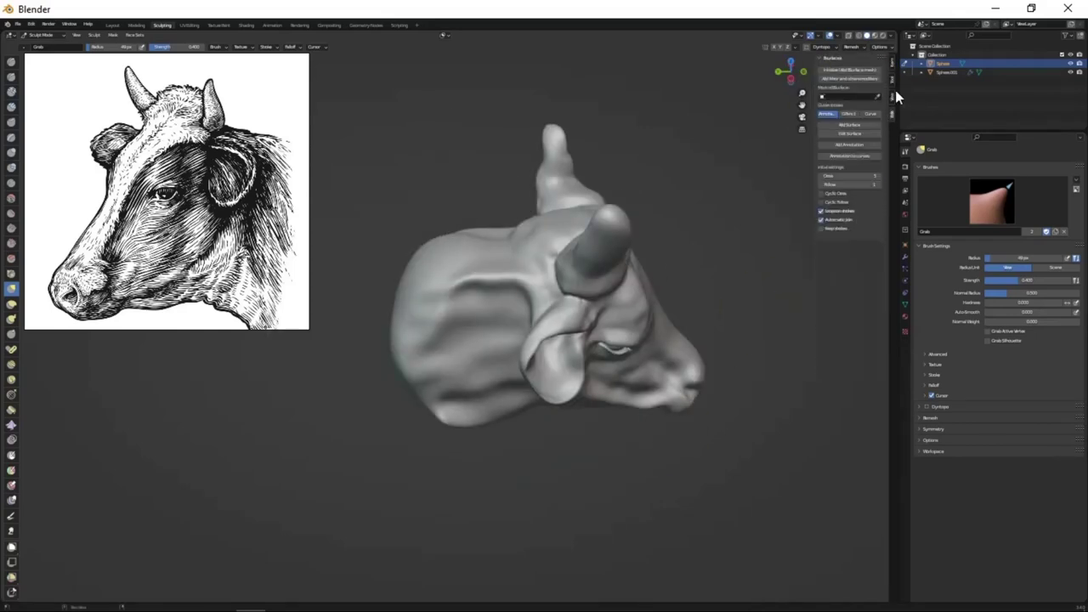
{"action": "left_click", "coordinate": [893, 64]}
{"action": "left_click", "coordinate": [846, 79]}
{"action": "key", "text": "Escape"}
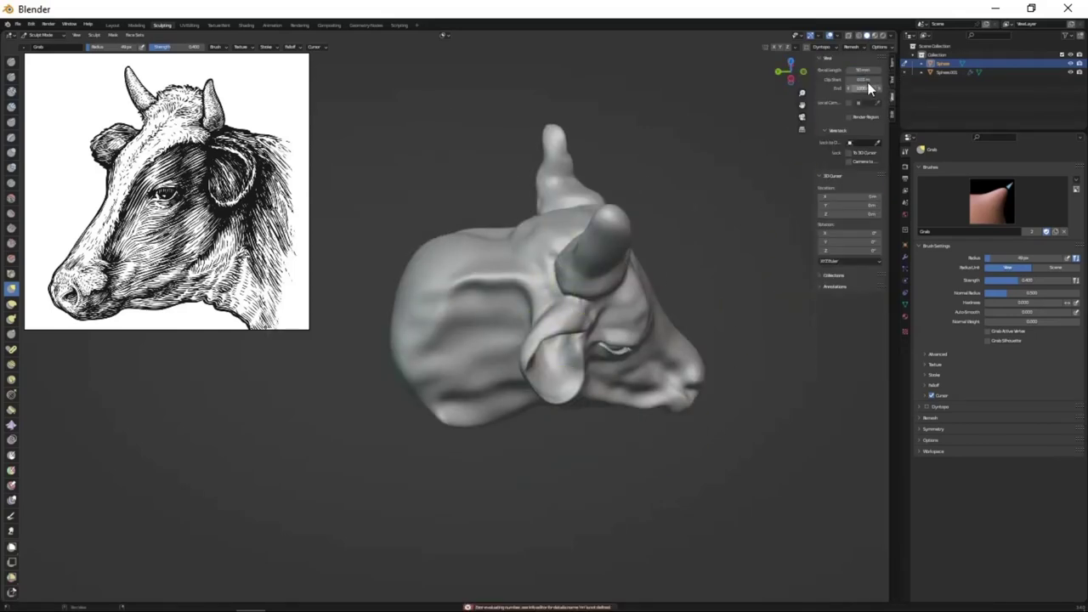
{"action": "key", "text": "n"}
{"action": "mouse_move", "coordinate": [538, 272]}
{"action": "middle_mouse_down"}
{"action": "mouse_move", "coordinate": [700, 376]}
{"action": "mouse_move", "coordinate": [579, 422]}
{"action": "mouse_move", "coordinate": [586, 433]}
{"action": "mouse_move", "coordinate": [568, 209]}
{"action": "mouse_move", "coordinate": [442, 300]}
{"action": "middle_mouse_up"}
{"action": "mouse_move", "coordinate": [481, 249]}
{"action": "middle_mouse_down"}
{"action": "mouse_move", "coordinate": [719, 263]}
{"action": "mouse_move", "coordinate": [649, 139]}
{"action": "mouse_move", "coordinate": [623, 221]}
{"action": "mouse_move", "coordinate": [505, 182]}
{"action": "mouse_move", "coordinate": [589, 330]}
{"action": "mouse_move", "coordinate": [692, 311]}
{"action": "mouse_move", "coordinate": [576, 297]}
{"action": "mouse_move", "coordinate": [711, 184]}
{"action": "middle_mouse_up"}
- Orbit around the head to inspect the horns and ears from several angles
{"action": "key", "text": "x"}
{"action": "scroll", "coordinate": [716, 102], "scroll_direction": "down", "scroll_amount": 3}
{"action": "mouse_move", "coordinate": [716, 103]}
{"action": "middle_mouse_down"}
{"action": "mouse_move", "coordinate": [637, 253]}
{"action": "mouse_move", "coordinate": [566, 170]}
{"action": "mouse_move", "coordinate": [556, 253]}
{"action": "middle_mouse_up"}
{"action": "scroll", "coordinate": [508, 182], "scroll_direction": "up", "scroll_amount": 5}
{"action": "scroll", "coordinate": [545, 72], "scroll_direction": "down", "scroll_amount": 3}
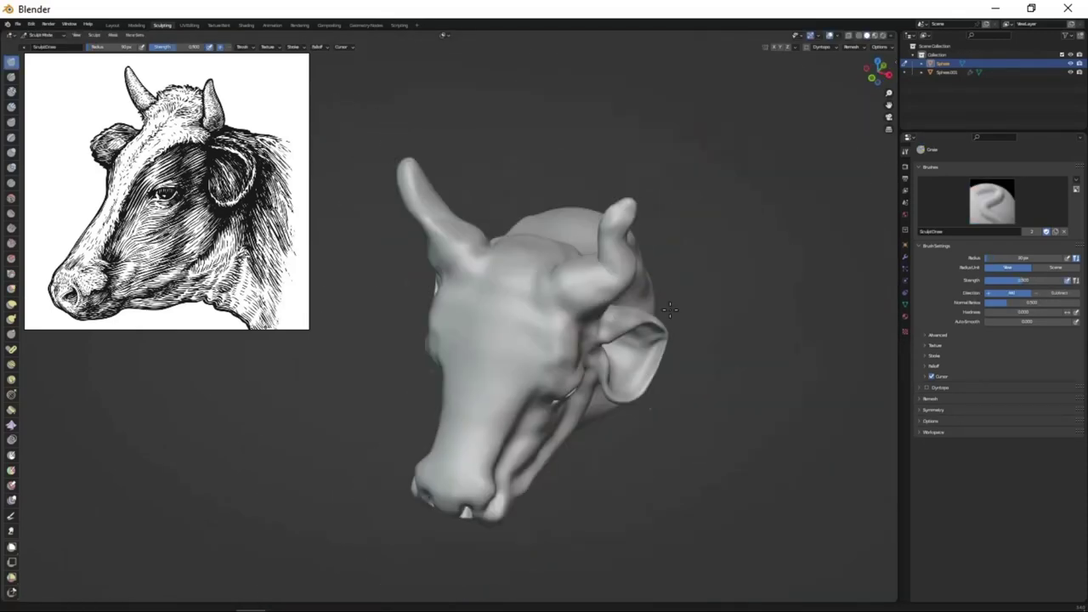
{"action": "middle_click_drag", "start_coordinate": [545, 72], "coordinate": [722, 117]}
{"action": "scroll", "coordinate": [723, 116], "scroll_direction": "up", "scroll_amount": 4}
{"action": "mouse_move", "coordinate": [685, 202]}
{"action": "middle_mouse_down"}
{"action": "mouse_move", "coordinate": [567, 221]}
{"action": "mouse_move", "coordinate": [646, 308]}
{"action": "mouse_move", "coordinate": [655, 263]}
{"action": "middle_mouse_up"}
{"action": "scroll", "coordinate": [656, 263], "scroll_direction": "down", "scroll_amount": 3}
{"action": "scroll", "coordinate": [672, 359], "scroll_direction": "down", "scroll_amount": 2}
{"action": "middle_click_drag", "start_coordinate": [672, 359], "coordinate": [583, 287]}
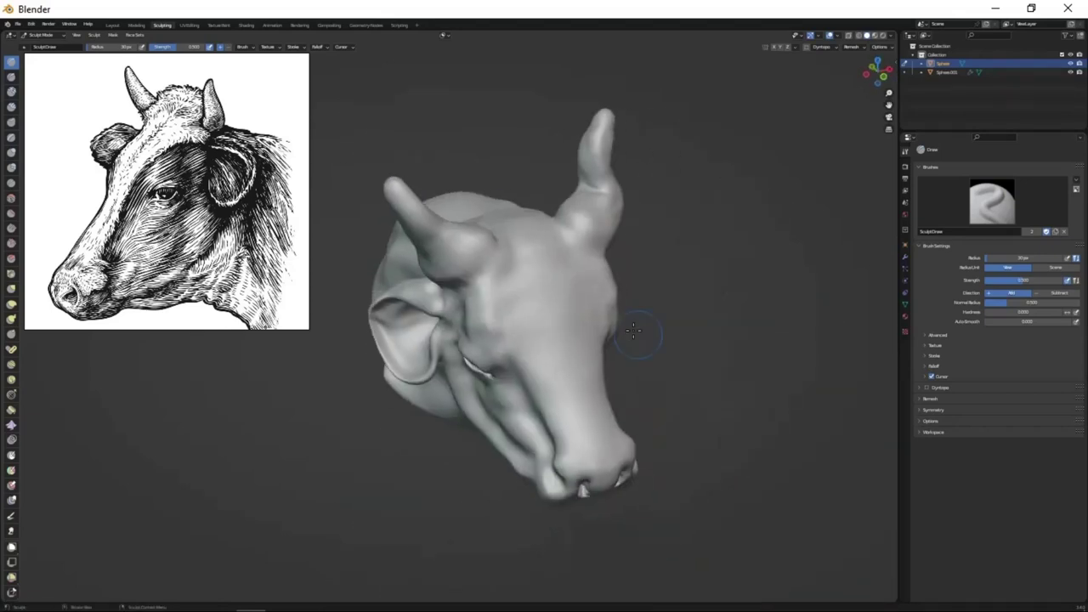
{"action": "scroll", "coordinate": [584, 286], "scroll_direction": "up", "scroll_amount": 3}
- Reshape and smooth the back and lower part of the head
{"action": "key", "text": "g"}
{"action": "scroll", "coordinate": [596, 189], "scroll_direction": "up", "scroll_amount": 2}
{"action": "middle_click_drag", "start_coordinate": [596, 189], "coordinate": [662, 281]}
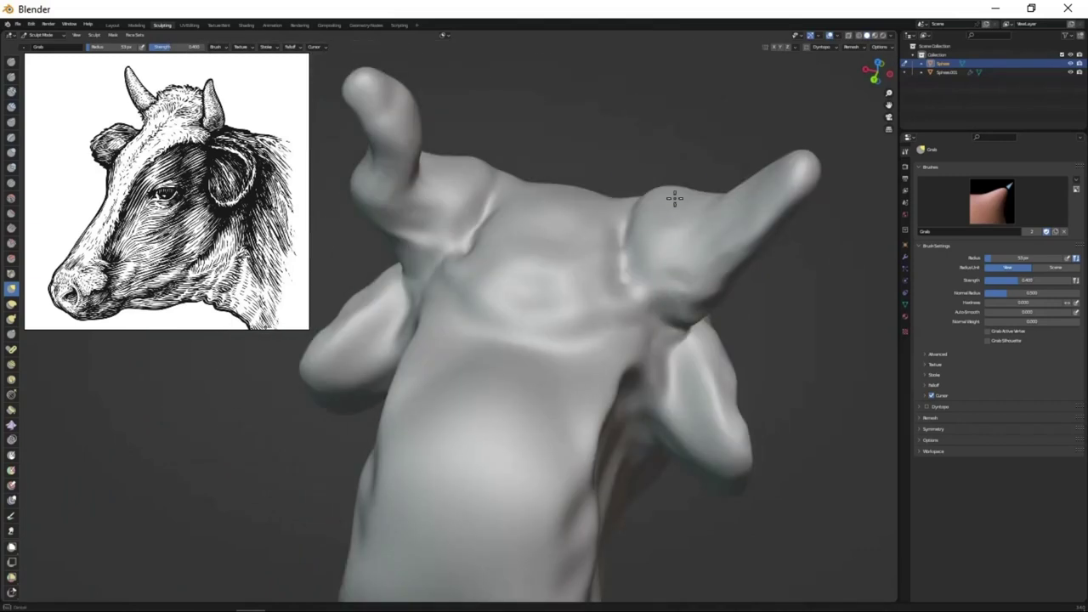
{"action": "mouse_move", "coordinate": [675, 198]}
{"action": "middle_mouse_down"}
{"action": "mouse_move", "coordinate": [631, 272]}
{"action": "mouse_move", "coordinate": [584, 243]}
{"action": "middle_mouse_up"}
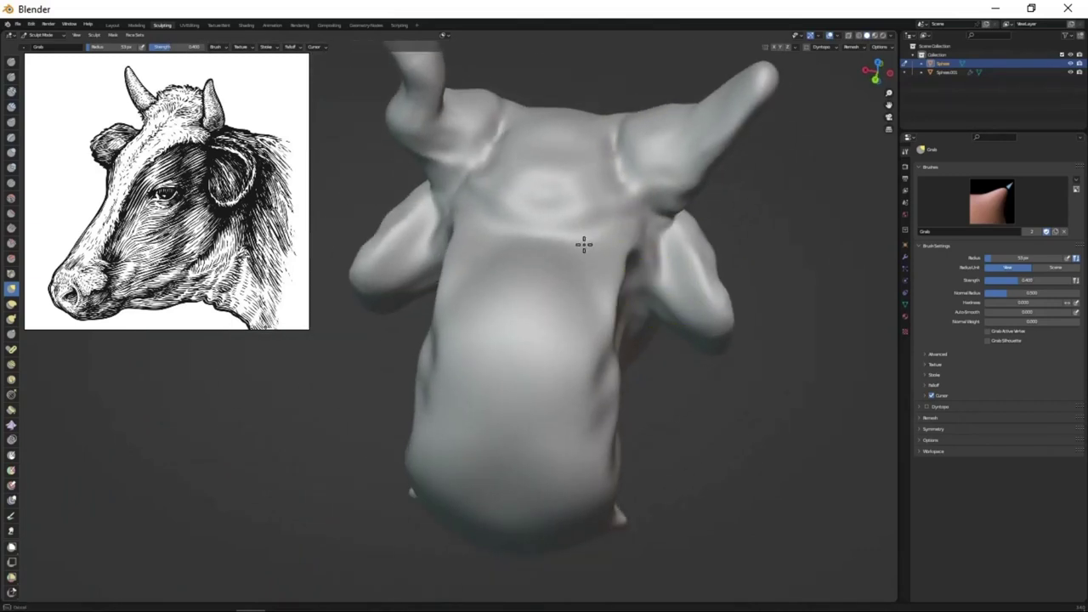
{"action": "key", "text": "shift+c"}
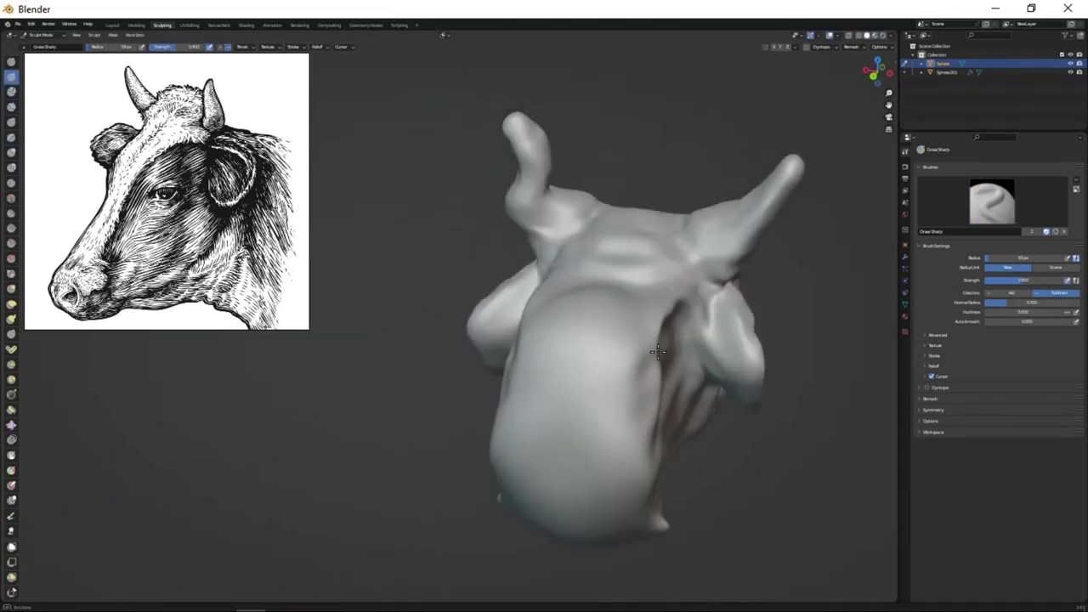
{"action": "mouse_move", "coordinate": [474, 164]}
{"action": "middle_mouse_down"}
{"action": "mouse_move", "coordinate": [607, 418]}
{"action": "mouse_move", "coordinate": [604, 321]}
{"action": "mouse_move", "coordinate": [627, 294]}
{"action": "mouse_move", "coordinate": [606, 310]}
{"action": "mouse_move", "coordinate": [647, 315]}
{"action": "mouse_move", "coordinate": [661, 340]}
{"action": "middle_mouse_up"}
{"action": "key", "text": "x"}
{"action": "scroll", "coordinate": [661, 340], "scroll_direction": "up", "scroll_amount": 3}
{"action": "mouse_move", "coordinate": [656, 492]}
{"action": "left_mouse_down"}
{"action": "mouse_move", "coordinate": [617, 315]}
{"action": "mouse_move", "coordinate": [677, 442]}
{"action": "mouse_move", "coordinate": [675, 403]}
{"action": "mouse_move", "coordinate": [646, 481]}
{"action": "left_mouse_up"}
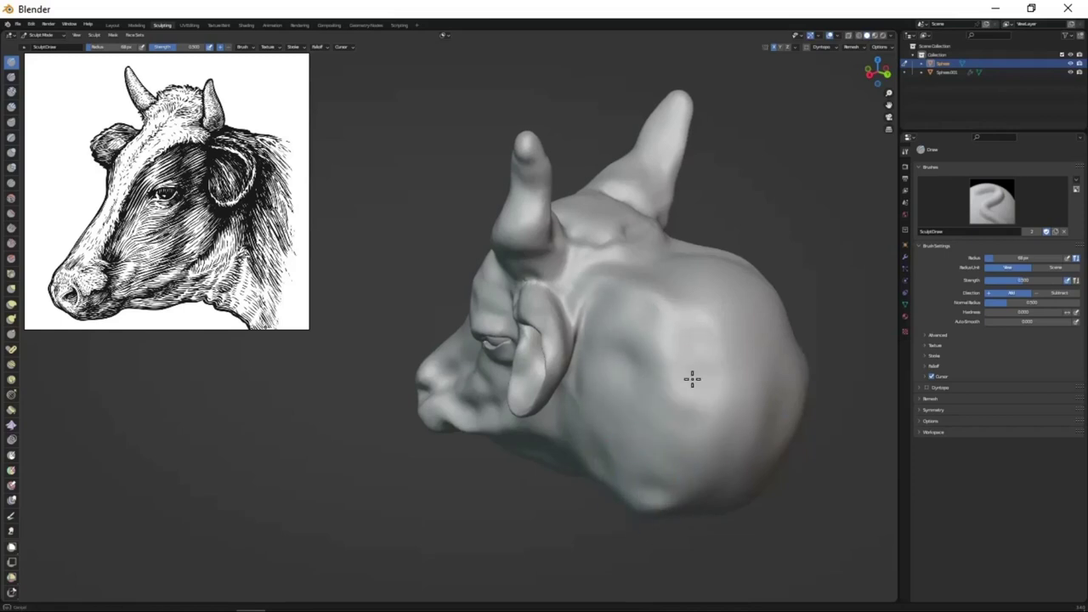
- Work close around the nose and eye to refine the eye crease and nostrils
{"action": "middle_click_drag", "start_coordinate": [646, 400], "coordinate": [620, 352]}
{"action": "scroll", "coordinate": [601, 347], "scroll_direction": "up", "scroll_amount": 3}
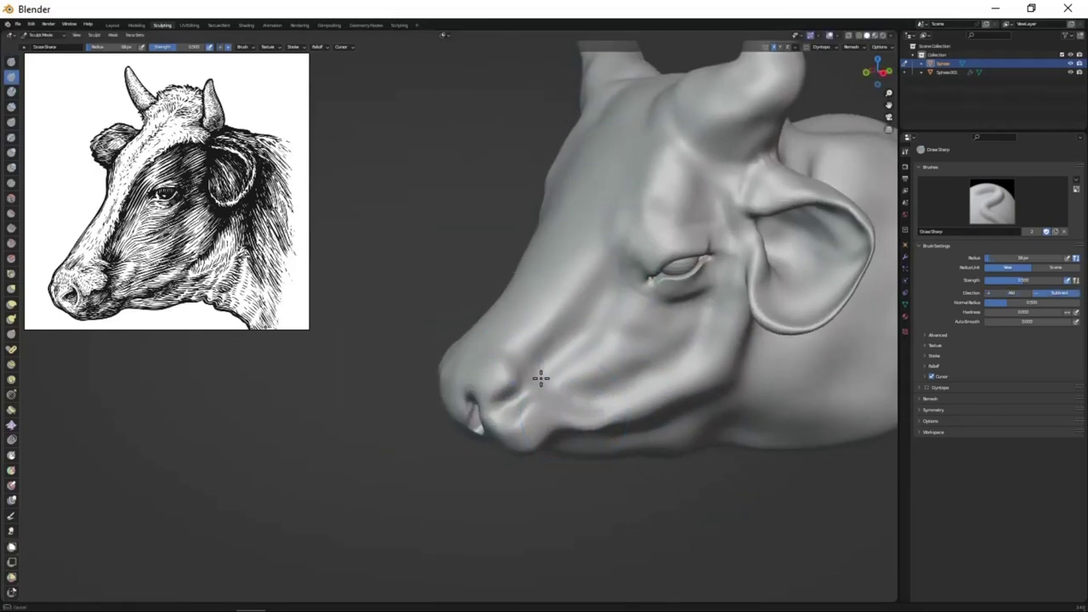
{"action": "middle_click_drag", "start_coordinate": [539, 380], "coordinate": [566, 360]}
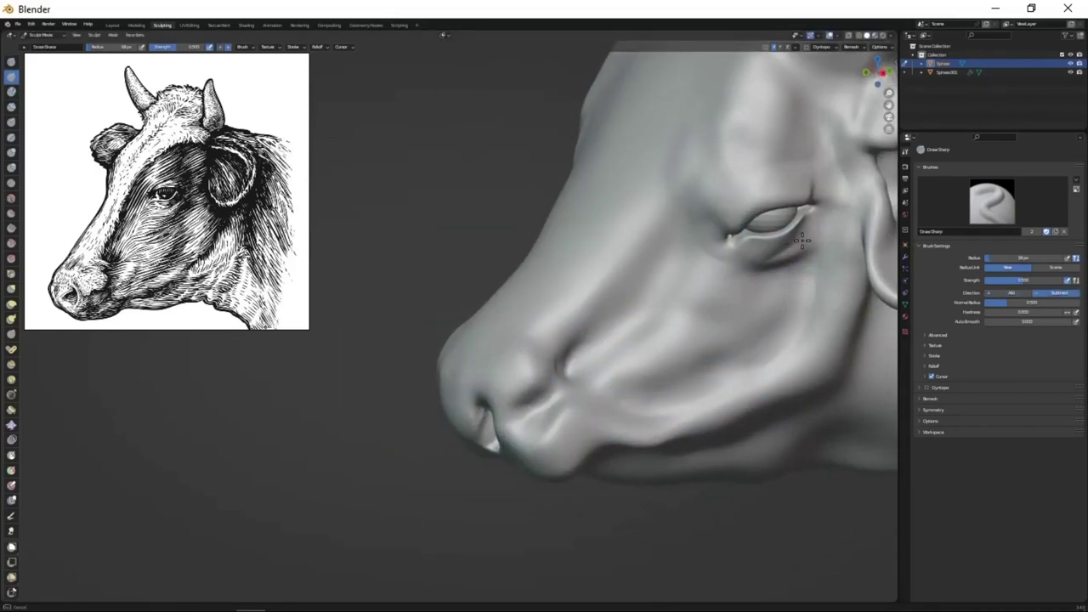
{"action": "scroll", "coordinate": [729, 413], "scroll_direction": "down", "scroll_amount": 3}
{"action": "mouse_move", "coordinate": [578, 335]}
{"action": "middle_mouse_down"}
{"action": "mouse_move", "coordinate": [729, 414]}
{"action": "mouse_move", "coordinate": [597, 369]}
{"action": "mouse_move", "coordinate": [611, 358]}
{"action": "middle_mouse_up"}
{"action": "scroll", "coordinate": [597, 369], "scroll_direction": "up", "scroll_amount": 3}
{"action": "mouse_move", "coordinate": [547, 330]}
{"action": "middle_mouse_down"}
{"action": "mouse_move", "coordinate": [643, 449]}
{"action": "mouse_move", "coordinate": [727, 148]}
{"action": "mouse_move", "coordinate": [533, 347]}
{"action": "middle_mouse_up"}
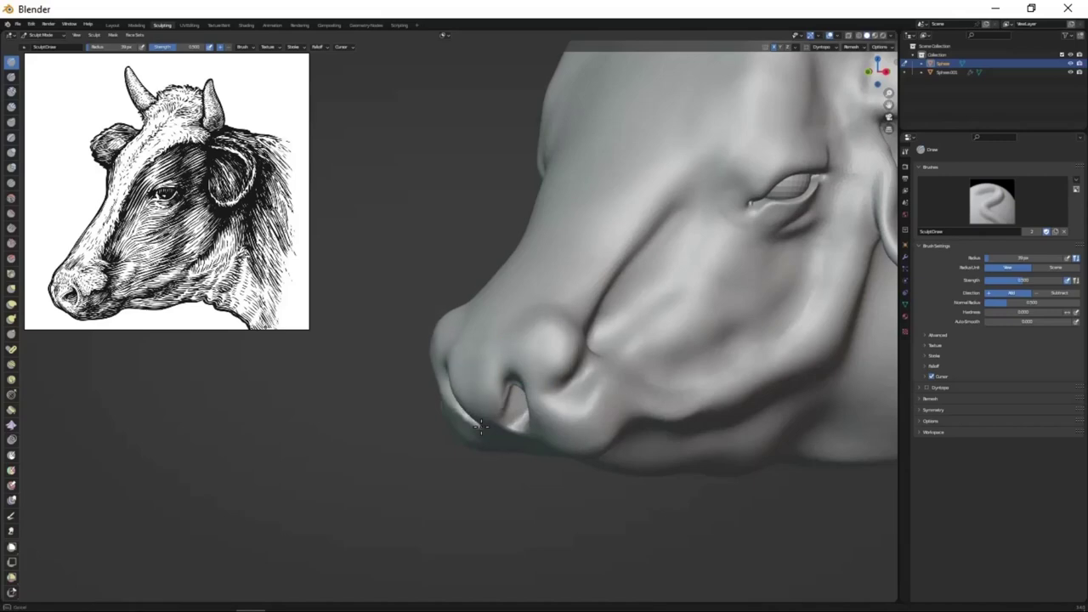
{"action": "mouse_move", "coordinate": [480, 425]}
{"action": "middle_mouse_down"}
{"action": "mouse_move", "coordinate": [583, 396]}
{"action": "mouse_move", "coordinate": [674, 247]}
{"action": "mouse_move", "coordinate": [595, 306]}
{"action": "mouse_move", "coordinate": [650, 364]}
{"action": "mouse_move", "coordinate": [649, 319]}
{"action": "middle_mouse_up"}
{"action": "key", "text": "g"}
{"action": "key", "text": "x"}
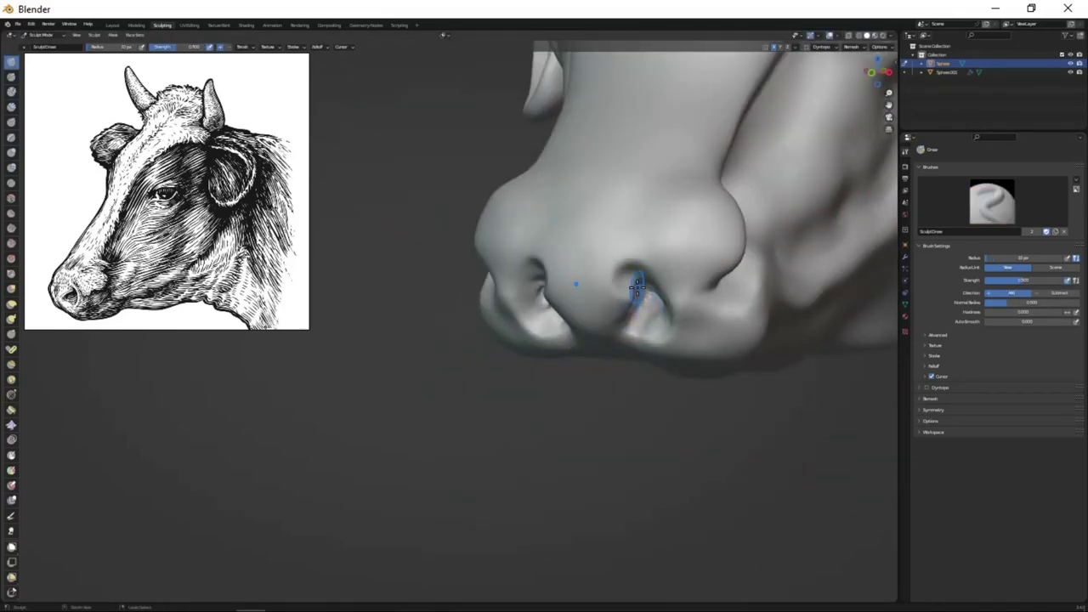
- Deepen and widen both nostril openings with symmetric Draw strokes
{"action": "mouse_move", "coordinate": [638, 281]}
{"action": "middle_mouse_down"}
{"action": "mouse_move", "coordinate": [651, 341]}
{"action": "mouse_move", "coordinate": [640, 358]}
{"action": "middle_mouse_up"}
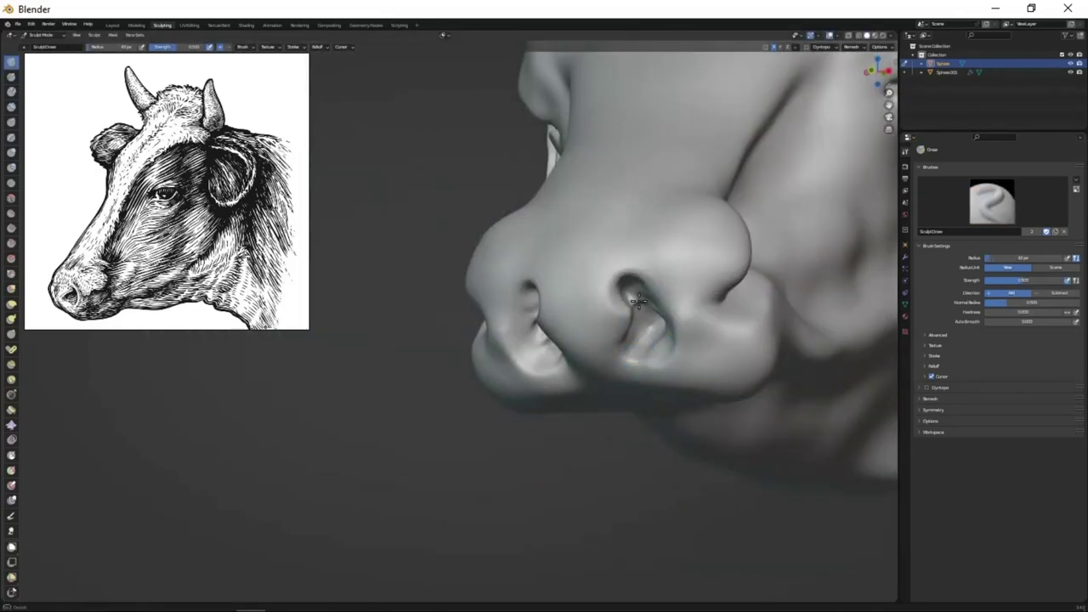
{"action": "mouse_move", "coordinate": [649, 319]}
{"action": "middle_mouse_down"}
{"action": "mouse_move", "coordinate": [663, 388]}
{"action": "mouse_move", "coordinate": [729, 347]}
{"action": "middle_mouse_up"}
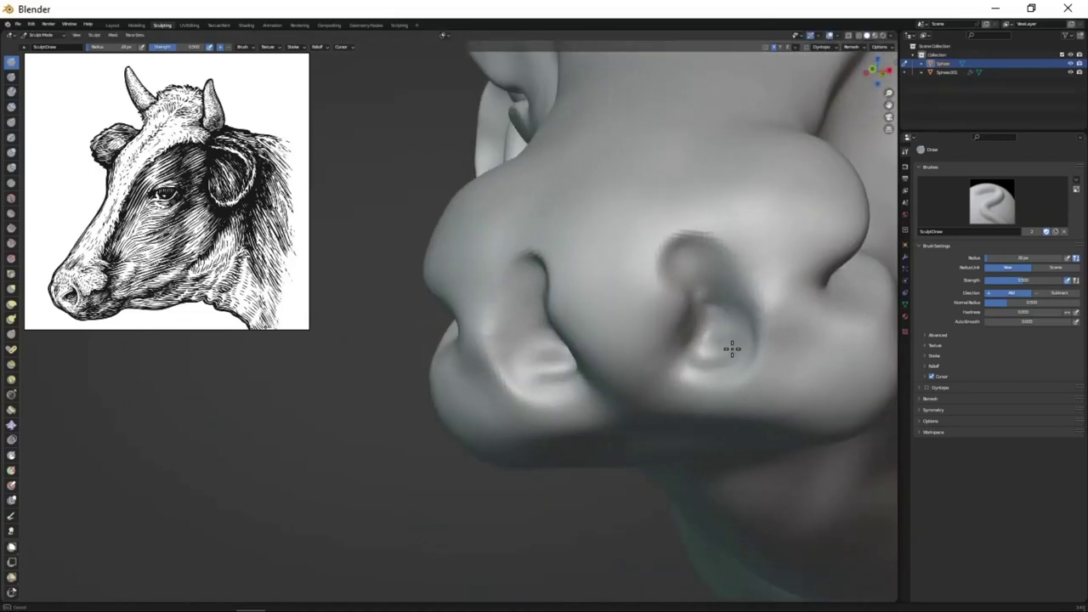
{"action": "mouse_move", "coordinate": [697, 328]}
{"action": "left_mouse_down"}
{"action": "mouse_move", "coordinate": [729, 316]}
{"action": "mouse_move", "coordinate": [719, 312]}
{"action": "mouse_move", "coordinate": [710, 343]}
{"action": "left_mouse_up"}
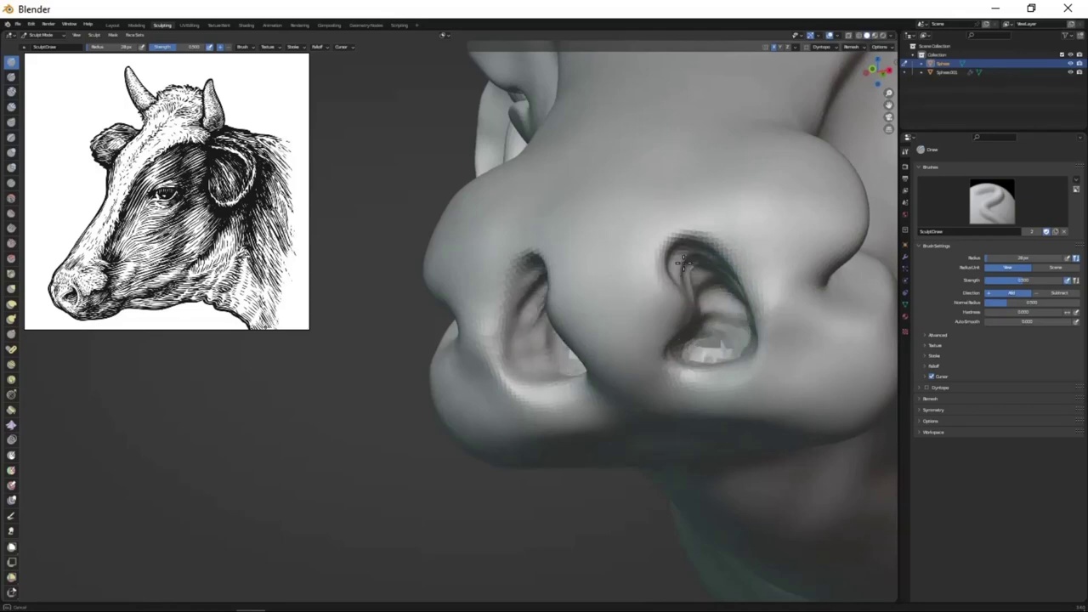
{"action": "mouse_move", "coordinate": [683, 264]}
{"action": "middle_mouse_down"}
{"action": "mouse_move", "coordinate": [620, 417]}
{"action": "mouse_move", "coordinate": [598, 356]}
{"action": "middle_mouse_up"}
{"action": "key", "text": "g"}
{"action": "scroll", "coordinate": [614, 381], "scroll_direction": "up", "scroll_amount": 3}
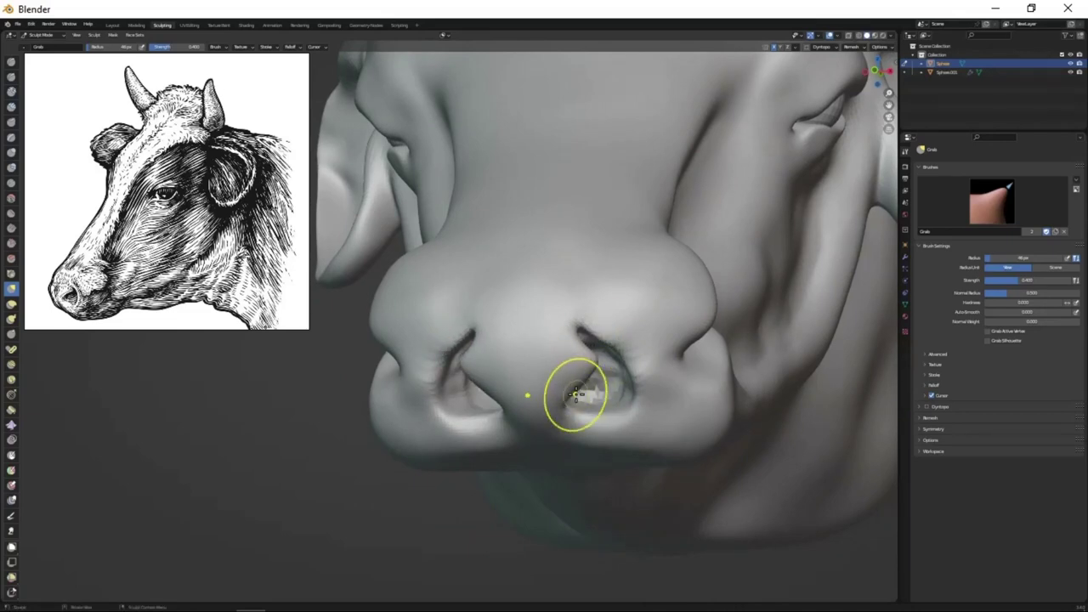
- Inspect the muzzle from the side and then the whole head
{"action": "middle_click_drag", "start_coordinate": [576, 395], "coordinate": [584, 345]}
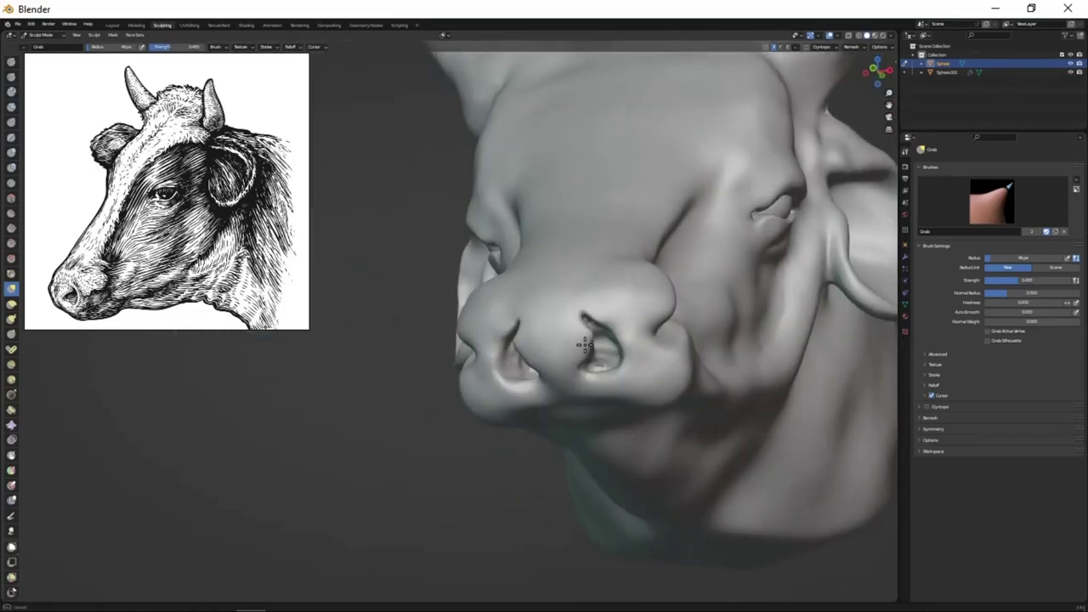
{"action": "mouse_move", "coordinate": [568, 388]}
{"action": "middle_mouse_down"}
{"action": "mouse_move", "coordinate": [620, 323]}
{"action": "mouse_move", "coordinate": [661, 406]}
{"action": "mouse_move", "coordinate": [613, 385]}
{"action": "mouse_move", "coordinate": [673, 316]}
{"action": "middle_mouse_up"}
{"action": "scroll", "coordinate": [612, 385], "scroll_direction": "down", "scroll_amount": 3}
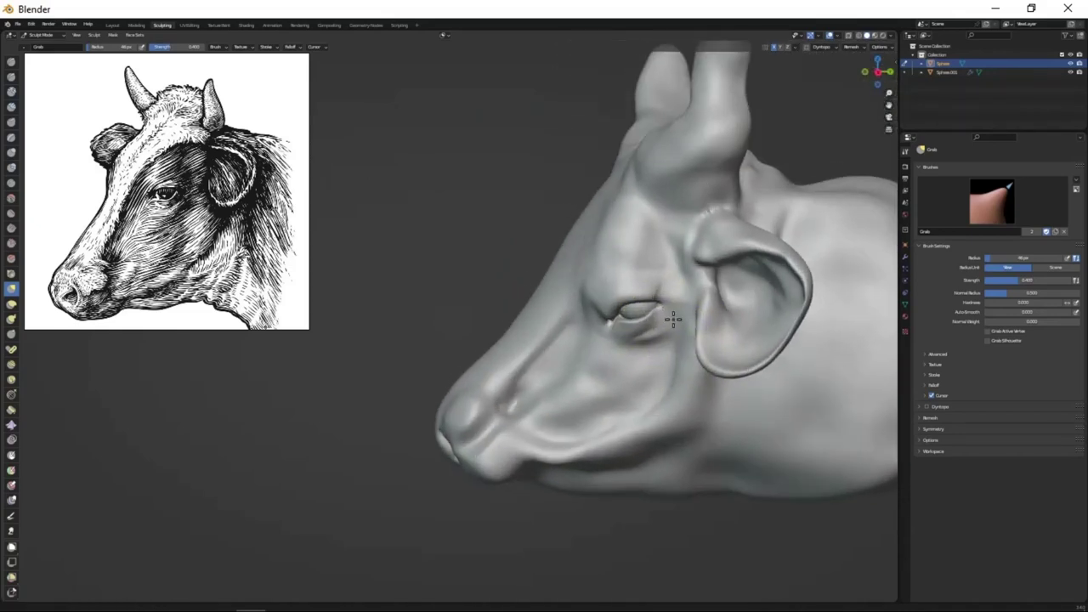
{"action": "scroll", "coordinate": [673, 315], "scroll_direction": "up", "scroll_amount": 4}
{"action": "key", "text": "x"}
{"action": "scroll", "coordinate": [771, 378], "scroll_direction": "down", "scroll_amount": 2}
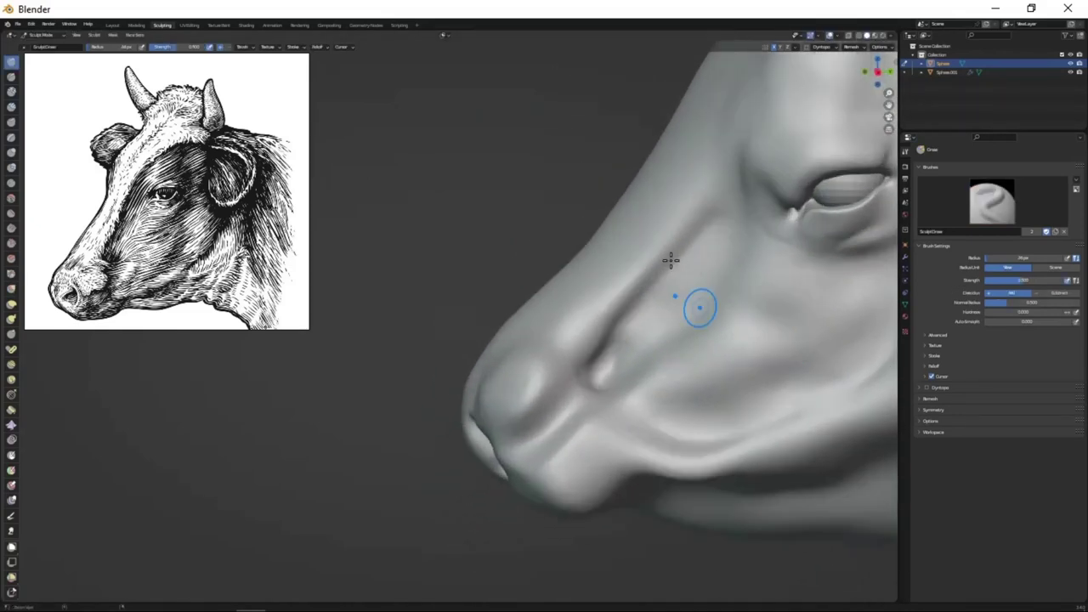
{"action": "mouse_move", "coordinate": [673, 260]}
{"action": "middle_mouse_down"}
{"action": "mouse_move", "coordinate": [627, 345]}
{"action": "mouse_move", "coordinate": [501, 380]}
{"action": "mouse_move", "coordinate": [583, 246]}
{"action": "mouse_move", "coordinate": [615, 323]}
{"action": "mouse_move", "coordinate": [688, 243]}
{"action": "mouse_move", "coordinate": [578, 303]}
{"action": "mouse_move", "coordinate": [534, 382]}
{"action": "mouse_move", "coordinate": [589, 322]}
{"action": "mouse_move", "coordinate": [540, 303]}
{"action": "mouse_move", "coordinate": [539, 187]}
{"action": "middle_mouse_up"}
{"action": "scroll", "coordinate": [501, 380], "scroll_direction": "down", "scroll_amount": 3}
{"action": "scroll", "coordinate": [583, 246], "scroll_direction": "up", "scroll_amount": 3}
- Grab-pull the muzzle sides into ridges running from the nostrils toward the eye
{"action": "key", "text": "g"}
{"action": "scroll", "coordinate": [711, 258], "scroll_direction": "down", "scroll_amount": 2}
{"action": "scroll", "coordinate": [535, 381], "scroll_direction": "up", "scroll_amount": 2}
{"action": "scroll", "coordinate": [579, 337], "scroll_direction": "down", "scroll_amount": 2}
{"action": "scroll", "coordinate": [590, 322], "scroll_direction": "up", "scroll_amount": 2}
{"action": "scroll", "coordinate": [614, 345], "scroll_direction": "down", "scroll_amount": 2}
{"action": "scroll", "coordinate": [540, 304], "scroll_direction": "up", "scroll_amount": 2}
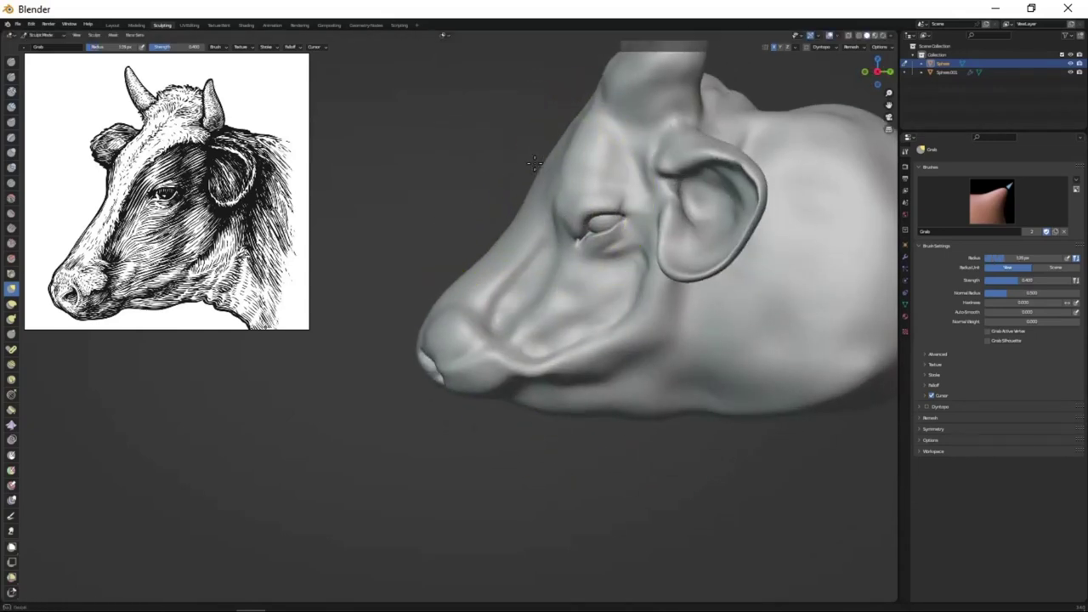
{"action": "scroll", "coordinate": [549, 150], "scroll_direction": "down", "scroll_amount": 2}
{"action": "mouse_move", "coordinate": [549, 151]}
{"action": "middle_mouse_down"}
{"action": "mouse_move", "coordinate": [610, 299]}
{"action": "mouse_move", "coordinate": [627, 380]}
{"action": "mouse_move", "coordinate": [583, 413]}
{"action": "middle_mouse_up"}
{"action": "scroll", "coordinate": [609, 299], "scroll_direction": "up", "scroll_amount": 2}
{"action": "scroll", "coordinate": [610, 298], "scroll_direction": "down", "scroll_amount": 2}
{"action": "scroll", "coordinate": [627, 380], "scroll_direction": "up", "scroll_amount": 2}
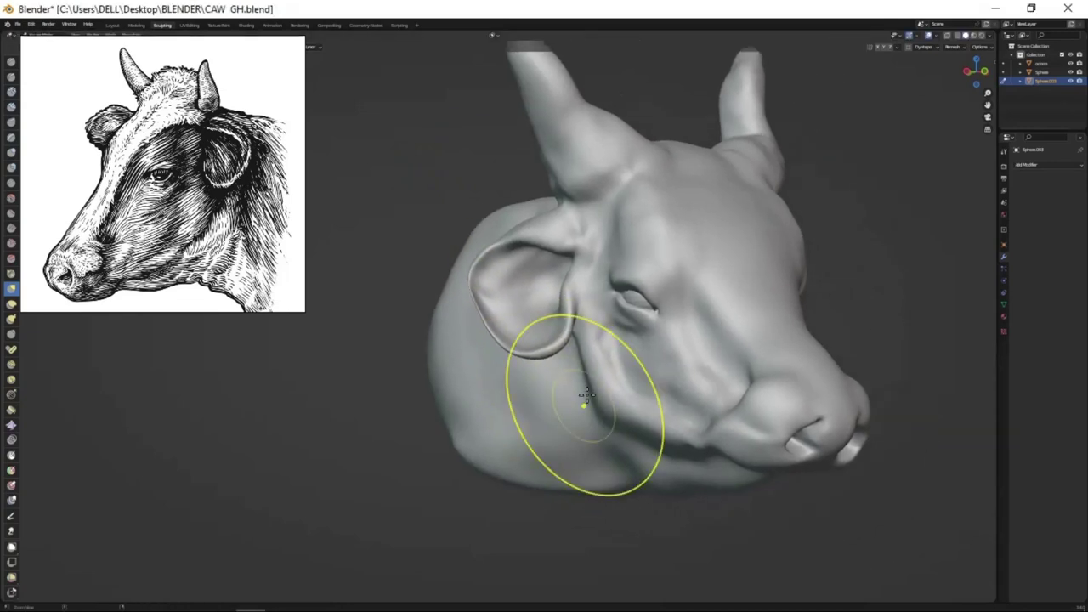
{"action": "scroll", "coordinate": [705, 243], "scroll_direction": "up", "scroll_amount": 3}
- Carve a crease around the eye with the Draw brush, then zoom onto the eye corner
{"action": "key", "text": "x"}
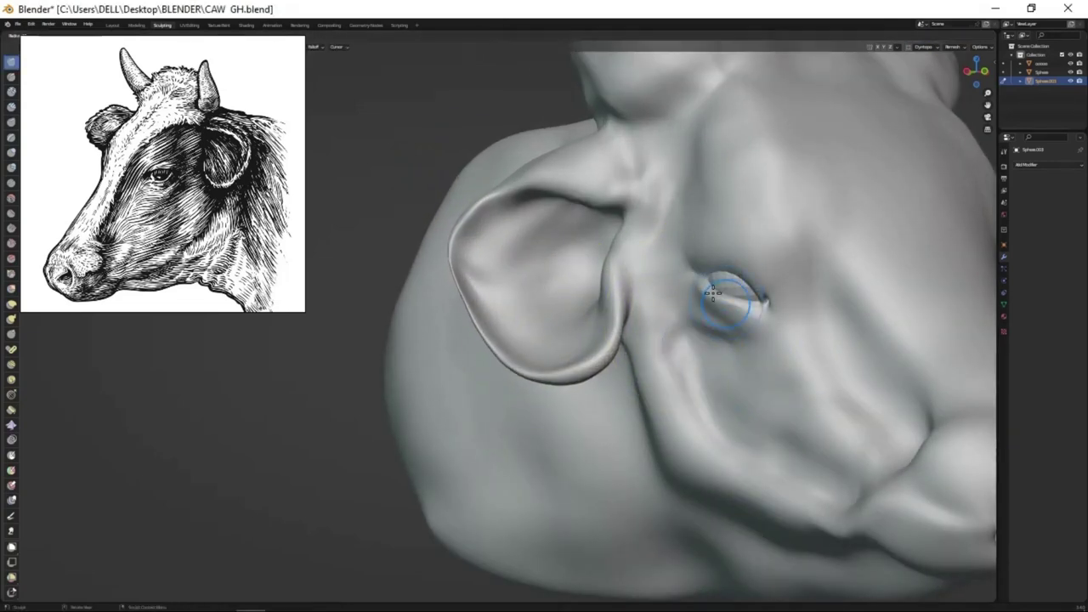
{"action": "left_click_drag", "start_coordinate": [713, 293], "coordinate": [768, 310]}
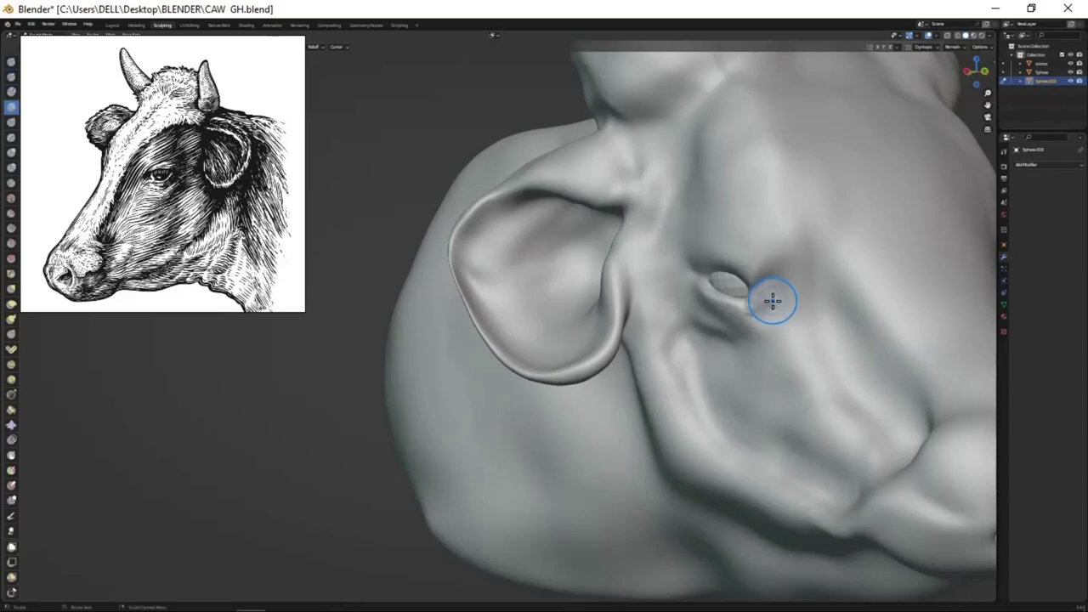
{"action": "scroll", "coordinate": [766, 340], "scroll_direction": "down", "scroll_amount": 5}
{"action": "scroll", "coordinate": [765, 408], "scroll_direction": "up", "scroll_amount": 5}
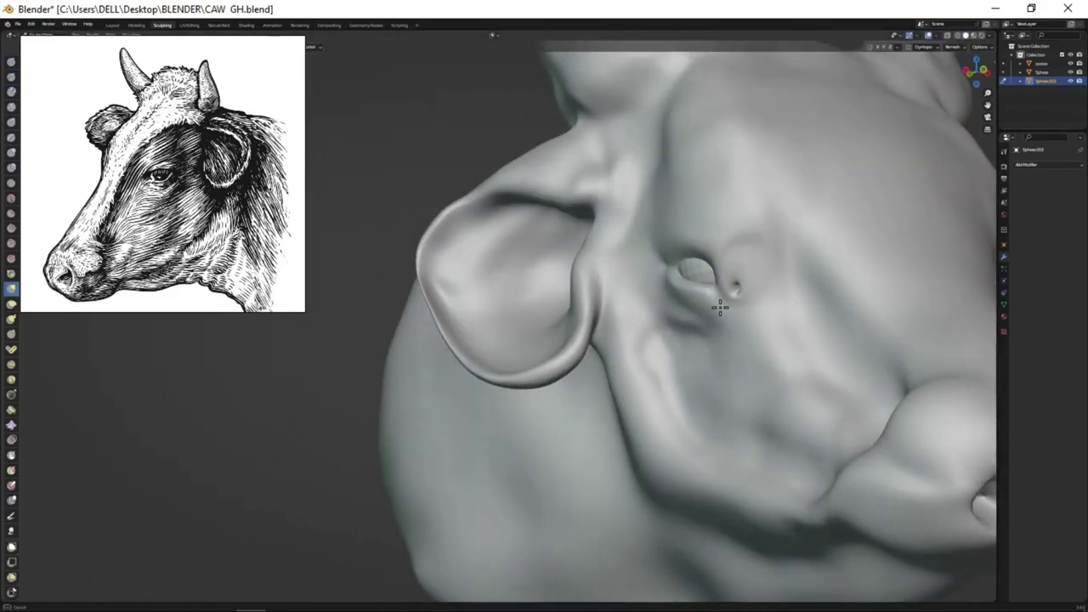
{"action": "middle_click_drag", "start_coordinate": [703, 272], "coordinate": [627, 304], "text": "shift"}
{"action": "scroll", "coordinate": [627, 305], "scroll_direction": "up", "scroll_amount": 2}
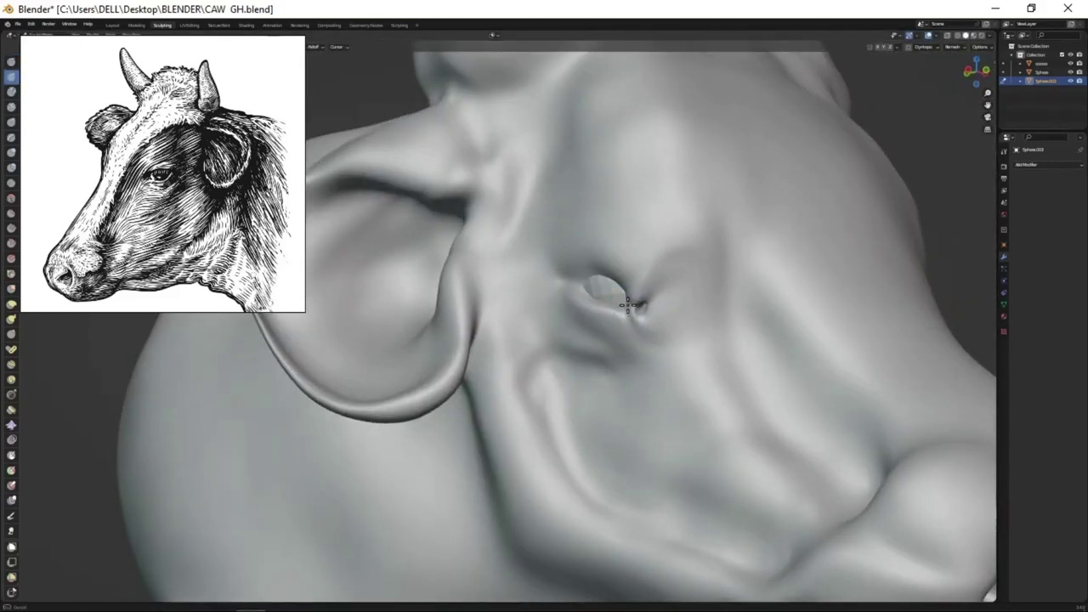
{"action": "scroll", "coordinate": [593, 297], "scroll_direction": "down", "scroll_amount": 5}
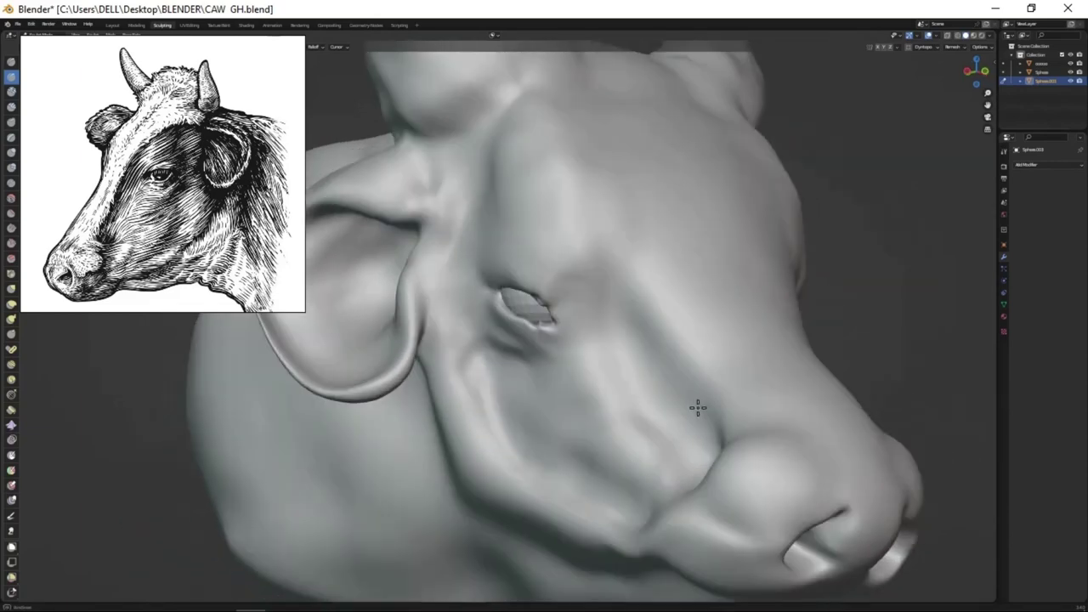
{"action": "scroll", "coordinate": [697, 408], "scroll_direction": "up", "scroll_amount": 5}
{"action": "middle_click_drag", "start_coordinate": [637, 328], "coordinate": [667, 297], "text": "shift"}
- Return to the Draw brush and orbit to a close view of the eye, horn above
{"action": "key", "text": "x"}
{"action": "scroll", "coordinate": [692, 383], "scroll_direction": "down", "scroll_amount": 1}
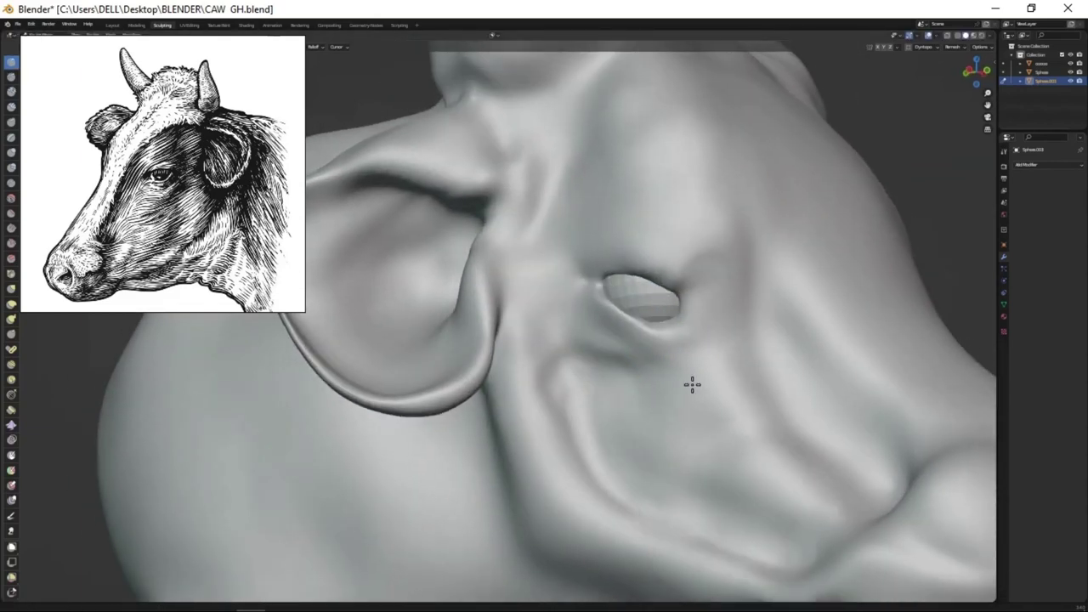
{"action": "scroll", "coordinate": [731, 437], "scroll_direction": "down", "scroll_amount": 4}
{"action": "scroll", "coordinate": [546, 302], "scroll_direction": "up", "scroll_amount": 5}
{"action": "middle_click_drag", "start_coordinate": [621, 370], "coordinate": [619, 314]}
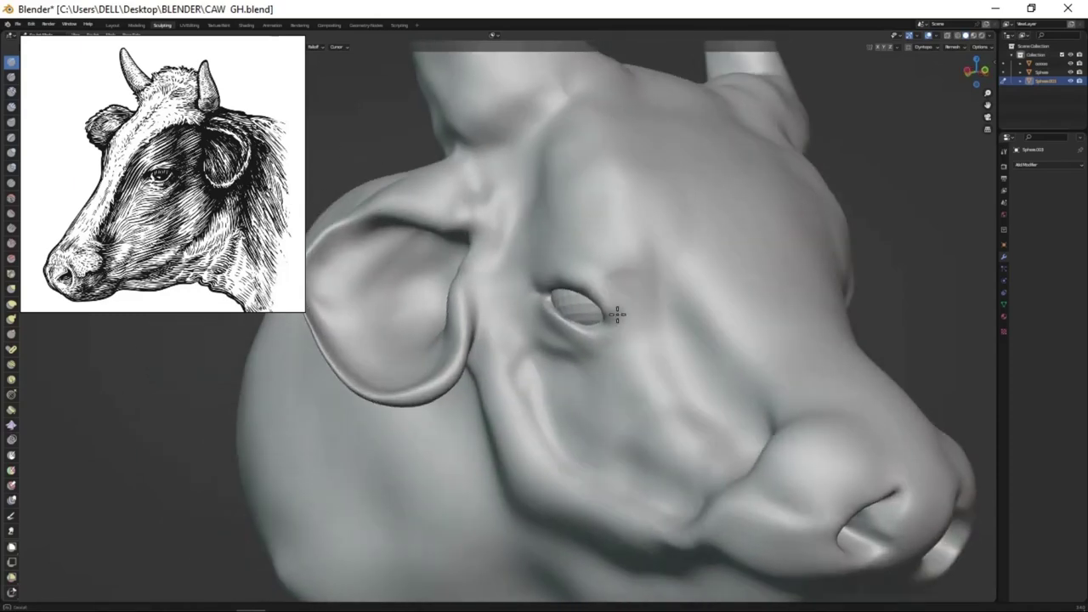
{"action": "scroll", "coordinate": [534, 287], "scroll_direction": "down", "scroll_amount": 3}
{"action": "scroll", "coordinate": [626, 261], "scroll_direction": "up", "scroll_amount": 4}
{"action": "left_click_drag", "start_coordinate": [644, 365], "coordinate": [679, 252]}
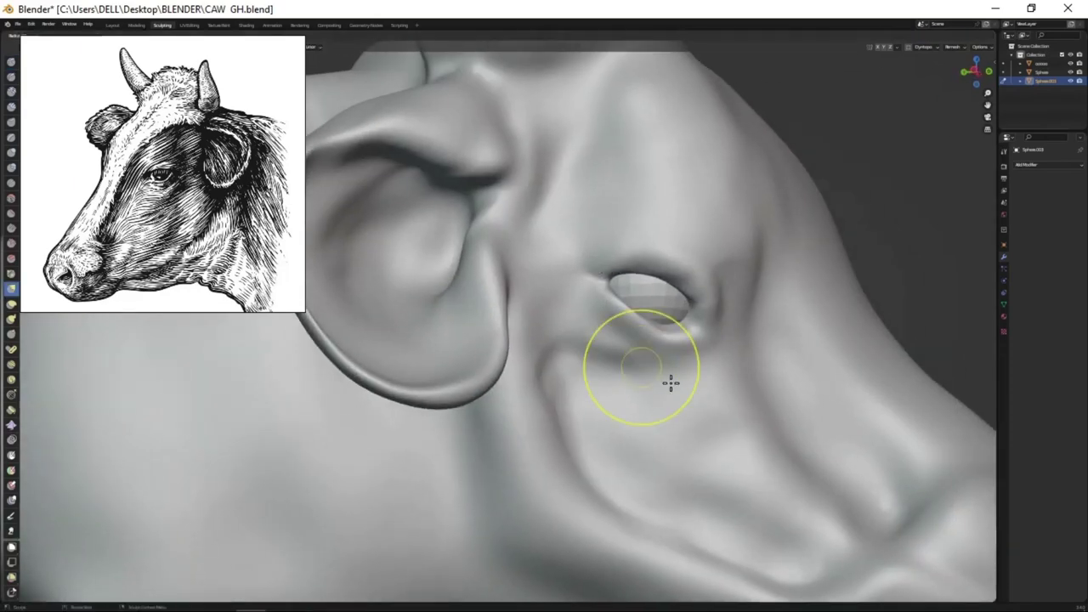
{"action": "scroll", "coordinate": [656, 340], "scroll_direction": "down", "scroll_amount": 3}
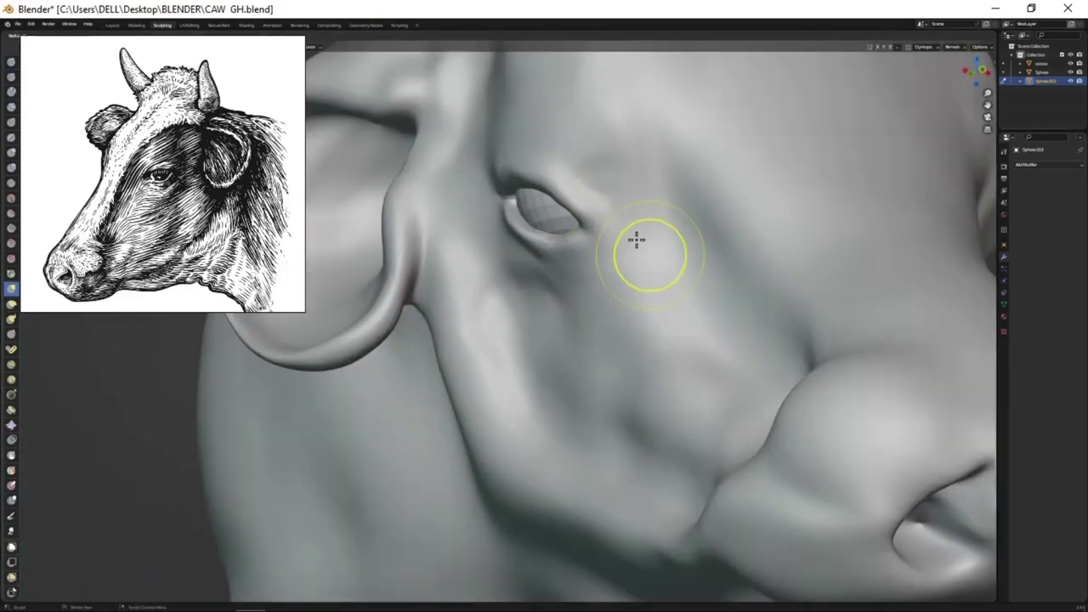
- Check the sharpened lower lid and crease from front, side and new angles
{"action": "mouse_move", "coordinate": [637, 238]}
{"action": "middle_mouse_down"}
{"action": "mouse_move", "coordinate": [661, 199]}
{"action": "mouse_move", "coordinate": [591, 278]}
{"action": "middle_mouse_up"}
{"action": "mouse_move", "coordinate": [642, 311]}
{"action": "middle_mouse_down"}
{"action": "mouse_move", "coordinate": [575, 303]}
{"action": "mouse_move", "coordinate": [605, 396]}
{"action": "mouse_move", "coordinate": [618, 311]}
{"action": "mouse_move", "coordinate": [588, 268]}
{"action": "middle_mouse_up"}
{"action": "scroll", "coordinate": [575, 303], "scroll_direction": "down", "scroll_amount": 2}
{"action": "scroll", "coordinate": [639, 325], "scroll_direction": "up", "scroll_amount": 1}
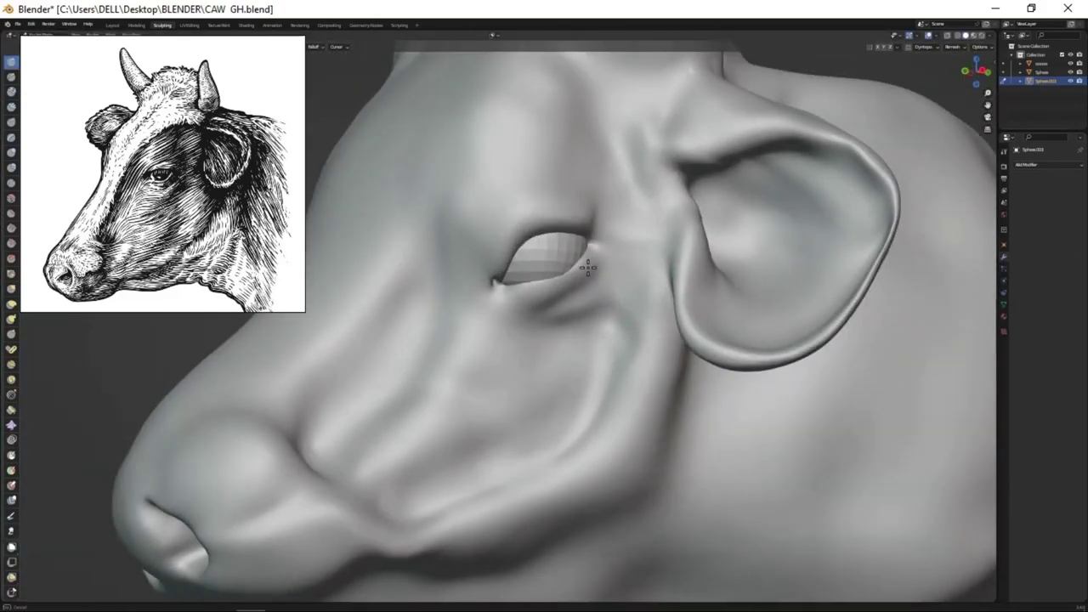
{"action": "mouse_move", "coordinate": [494, 281]}
{"action": "middle_mouse_down"}
{"action": "mouse_move", "coordinate": [610, 340]}
{"action": "mouse_move", "coordinate": [460, 301]}
{"action": "middle_mouse_up"}
{"action": "scroll", "coordinate": [552, 285], "scroll_direction": "up", "scroll_amount": 2}
{"action": "scroll", "coordinate": [557, 264], "scroll_direction": "up", "scroll_amount": 2}
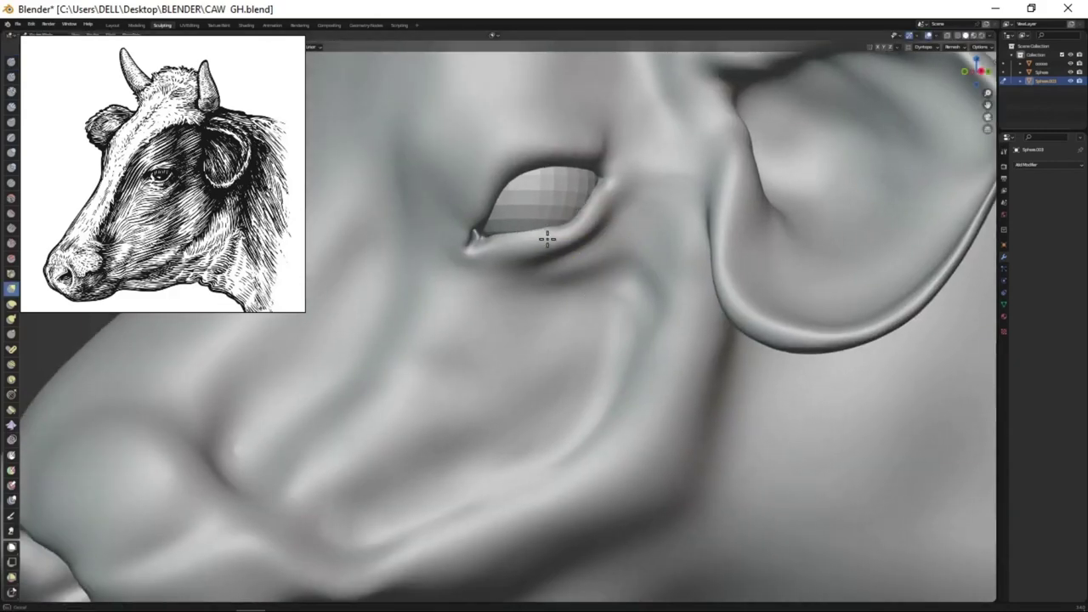
{"action": "scroll", "coordinate": [642, 362], "scroll_direction": "down", "scroll_amount": 2}
{"action": "mouse_move", "coordinate": [748, 185]}
{"action": "middle_mouse_down"}
{"action": "mouse_move", "coordinate": [763, 383]}
{"action": "mouse_move", "coordinate": [641, 343]}
{"action": "mouse_move", "coordinate": [551, 220]}
{"action": "mouse_move", "coordinate": [592, 225]}
{"action": "middle_mouse_up"}
{"action": "scroll", "coordinate": [551, 219], "scroll_direction": "up", "scroll_amount": 3}
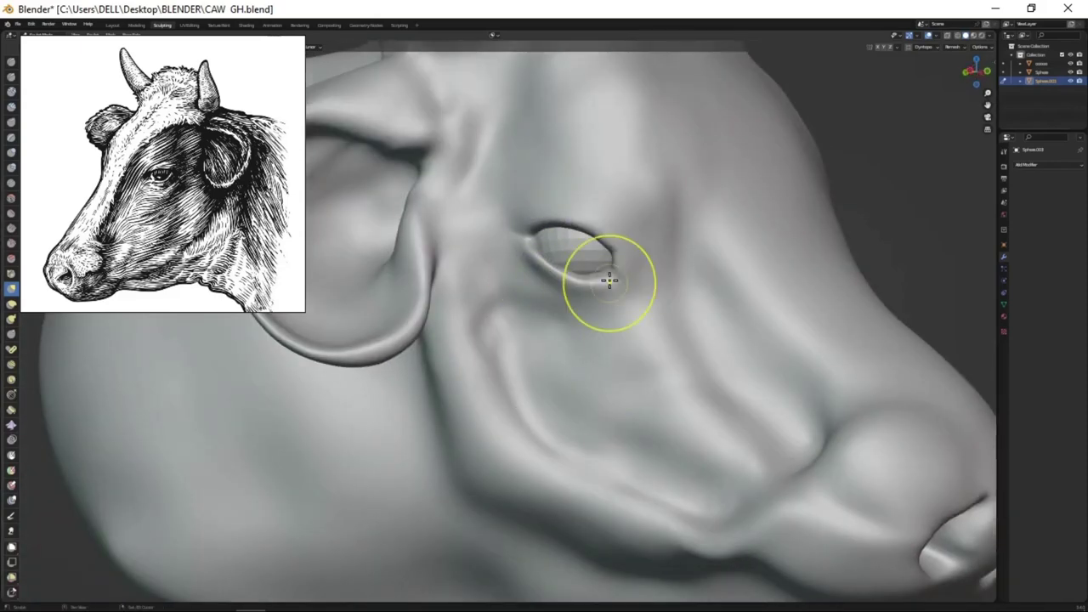
- Take the Draw brush and orbit to a close view of the eye and ear
{"action": "key", "text": "x"}
{"action": "scroll", "coordinate": [603, 275], "scroll_direction": "down", "scroll_amount": 2}
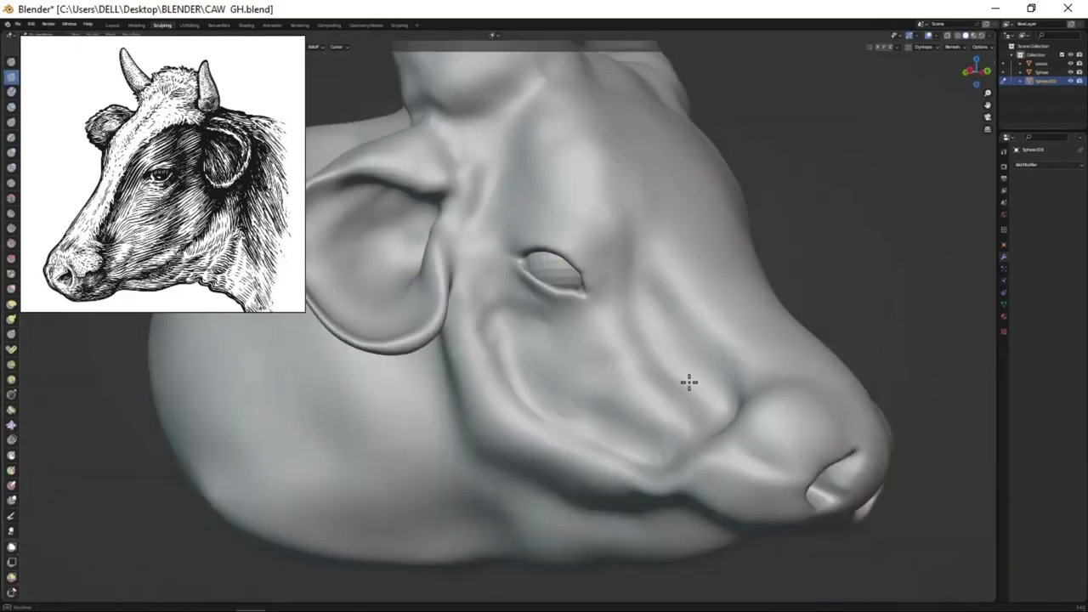
{"action": "middle_click_drag", "start_coordinate": [688, 382], "coordinate": [870, 189]}
{"action": "middle_click_drag", "start_coordinate": [508, 267], "coordinate": [625, 328]}
{"action": "scroll", "coordinate": [530, 308], "scroll_direction": "up", "scroll_amount": 2}
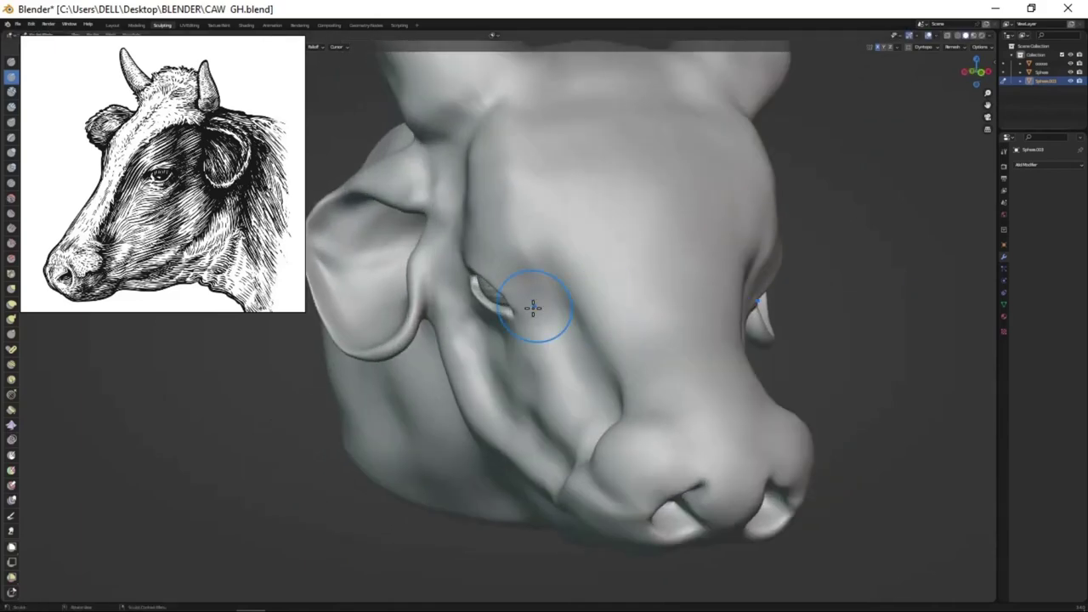
{"action": "mouse_move", "coordinate": [530, 309]}
{"action": "middle_mouse_down"}
{"action": "mouse_move", "coordinate": [634, 273]}
{"action": "mouse_move", "coordinate": [570, 345]}
{"action": "mouse_move", "coordinate": [617, 331]}
{"action": "mouse_move", "coordinate": [658, 254]}
{"action": "middle_mouse_up"}
- Shape the eyelids with the Grab brush, circling the snout and both sides of the head
{"action": "key", "text": "g"}
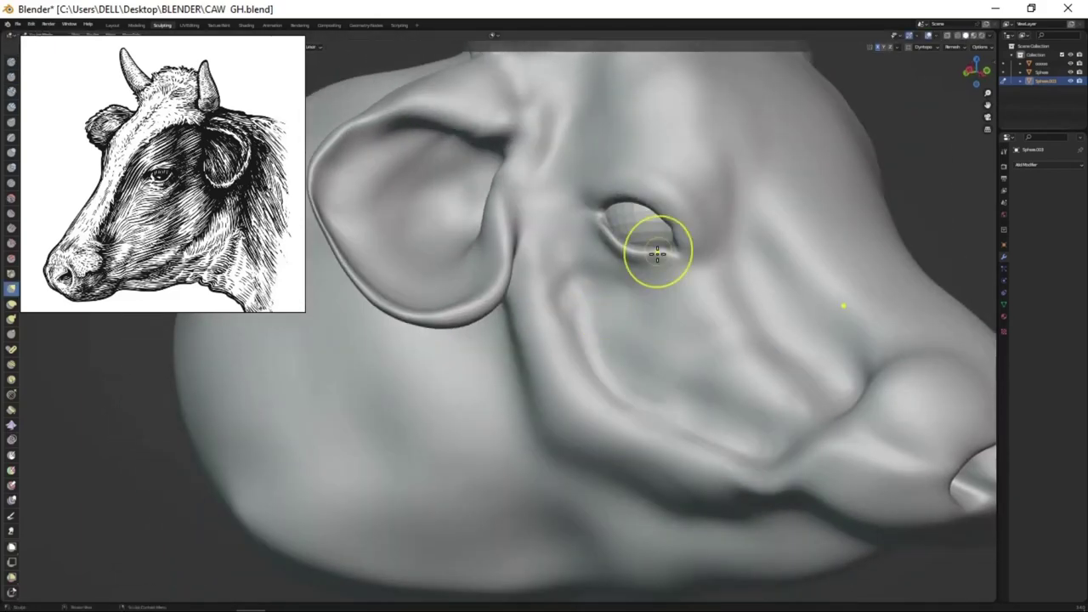
{"action": "scroll", "coordinate": [646, 290], "scroll_direction": "down", "scroll_amount": 3}
{"action": "mouse_move", "coordinate": [669, 304]}
{"action": "middle_mouse_down"}
{"action": "mouse_move", "coordinate": [581, 345]}
{"action": "mouse_move", "coordinate": [668, 304]}
{"action": "middle_mouse_up"}
{"action": "scroll", "coordinate": [646, 289], "scroll_direction": "up", "scroll_amount": 3}
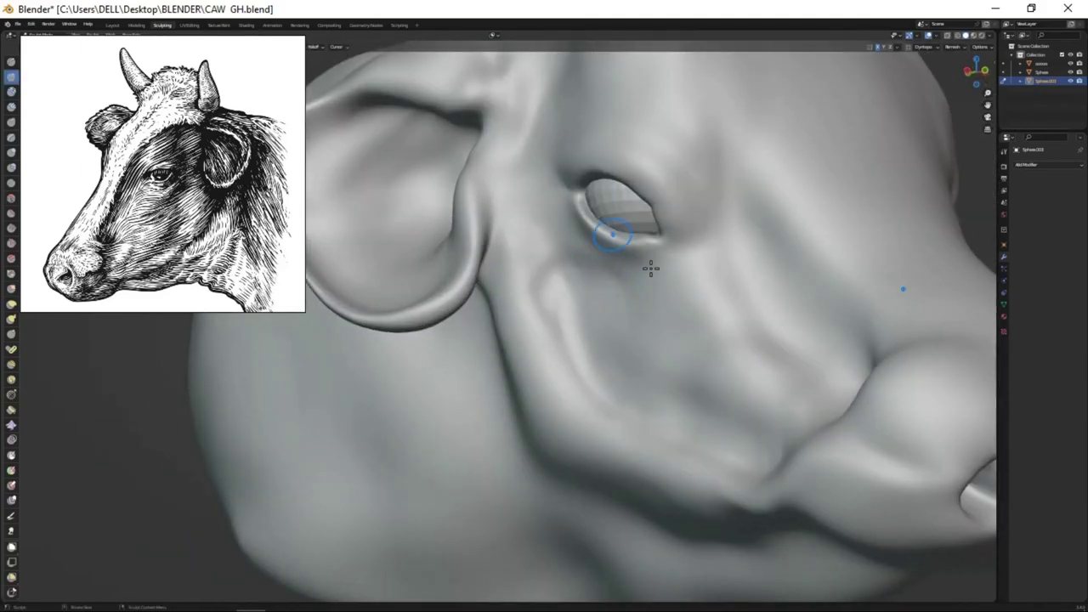
{"action": "scroll", "coordinate": [650, 269], "scroll_direction": "down", "scroll_amount": 2}
{"action": "scroll", "coordinate": [693, 304], "scroll_direction": "down", "scroll_amount": 2}
{"action": "scroll", "coordinate": [588, 355], "scroll_direction": "up", "scroll_amount": 2}
{"action": "mouse_move", "coordinate": [692, 304]}
{"action": "middle_mouse_down"}
{"action": "mouse_move", "coordinate": [587, 355]}
{"action": "mouse_move", "coordinate": [437, 344]}
{"action": "middle_mouse_up"}
{"action": "scroll", "coordinate": [631, 348], "scroll_direction": "up", "scroll_amount": 2}
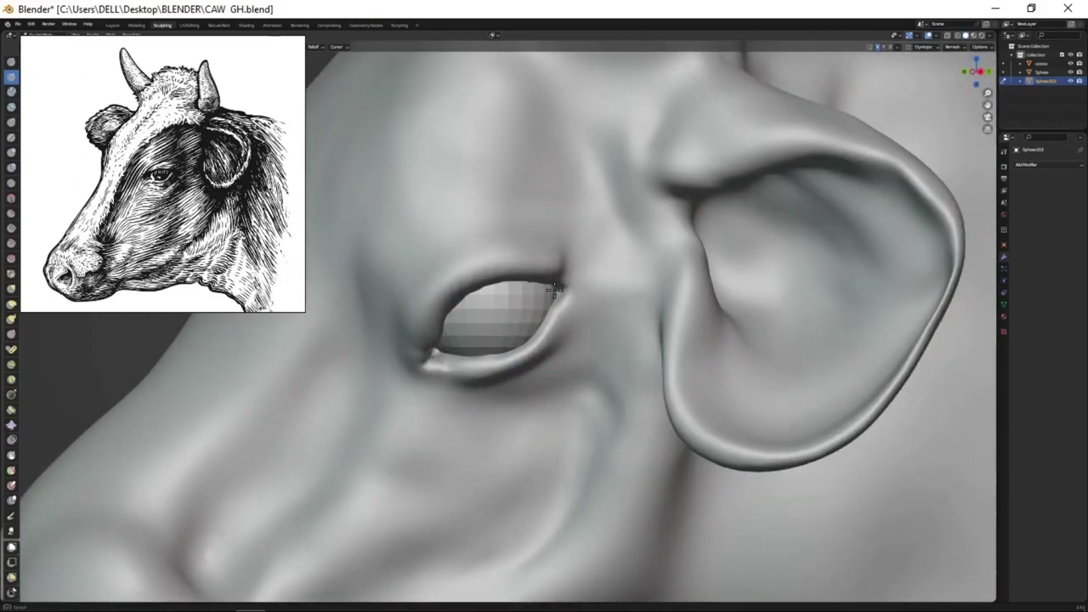
{"action": "scroll", "coordinate": [553, 290], "scroll_direction": "down", "scroll_amount": 3}
- Check the heavier lids from three-quarter, frontal and side views, alternating Grab and Draw
{"action": "mouse_move", "coordinate": [554, 290]}
{"action": "middle_mouse_down"}
{"action": "mouse_move", "coordinate": [655, 364]}
{"action": "mouse_move", "coordinate": [622, 384]}
{"action": "middle_mouse_up"}
{"action": "scroll", "coordinate": [622, 384], "scroll_direction": "up", "scroll_amount": 2}
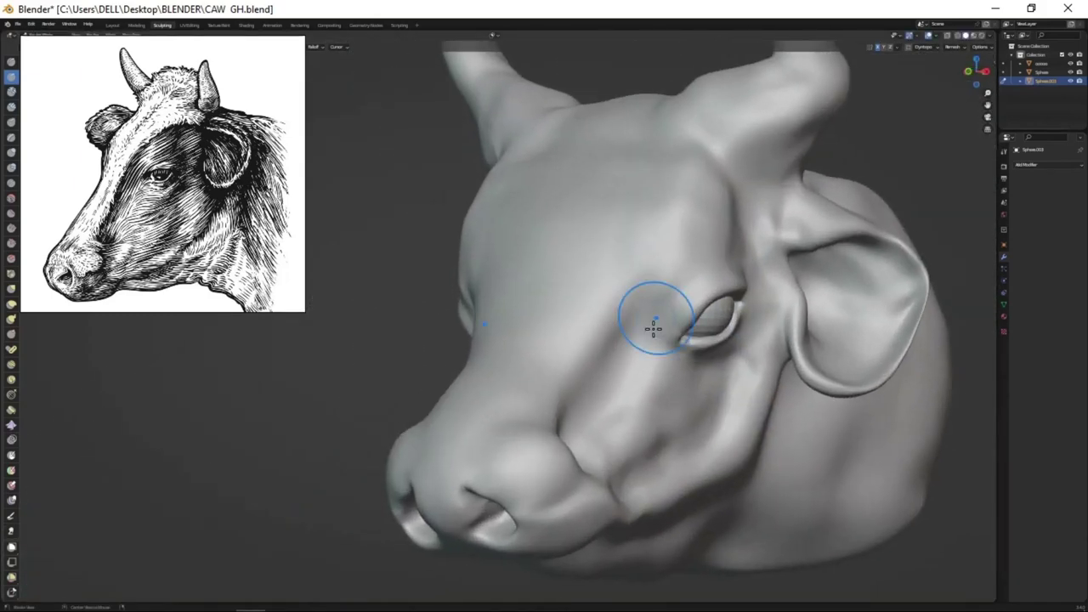
{"action": "mouse_move", "coordinate": [654, 327]}
{"action": "middle_mouse_down"}
{"action": "mouse_move", "coordinate": [634, 286]}
{"action": "mouse_move", "coordinate": [655, 340]}
{"action": "mouse_move", "coordinate": [564, 219]}
{"action": "mouse_move", "coordinate": [579, 315]}
{"action": "middle_mouse_up"}
{"action": "scroll", "coordinate": [644, 342], "scroll_direction": "up", "scroll_amount": 2}
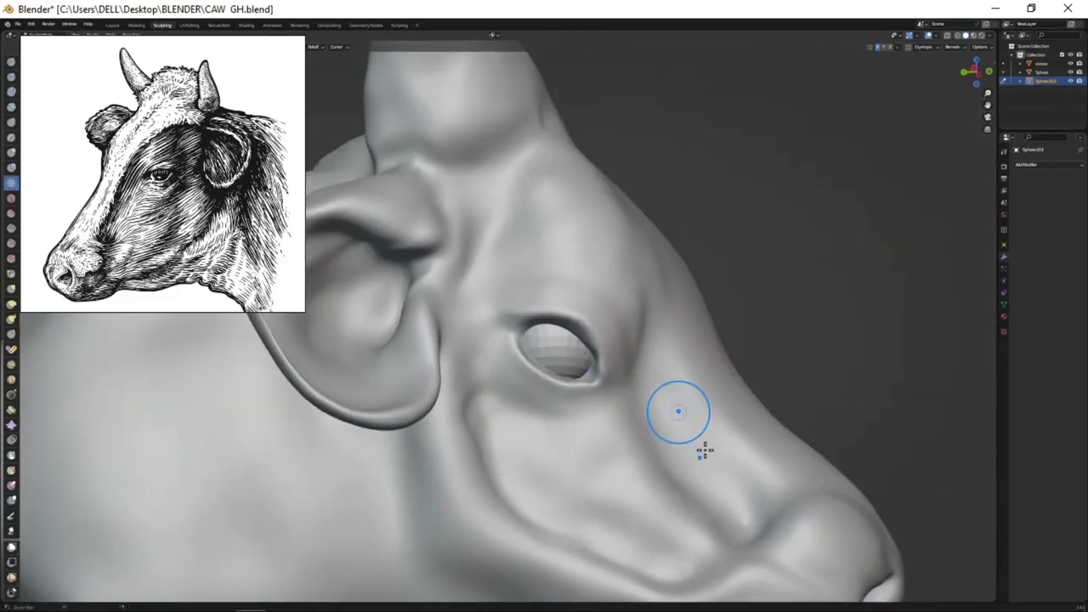
{"action": "scroll", "coordinate": [705, 451], "scroll_direction": "down", "scroll_amount": 5}
{"action": "mouse_move", "coordinate": [705, 451]}
{"action": "middle_mouse_down"}
{"action": "mouse_move", "coordinate": [554, 376]}
{"action": "mouse_move", "coordinate": [607, 312]}
{"action": "mouse_move", "coordinate": [643, 315]}
{"action": "middle_mouse_up"}
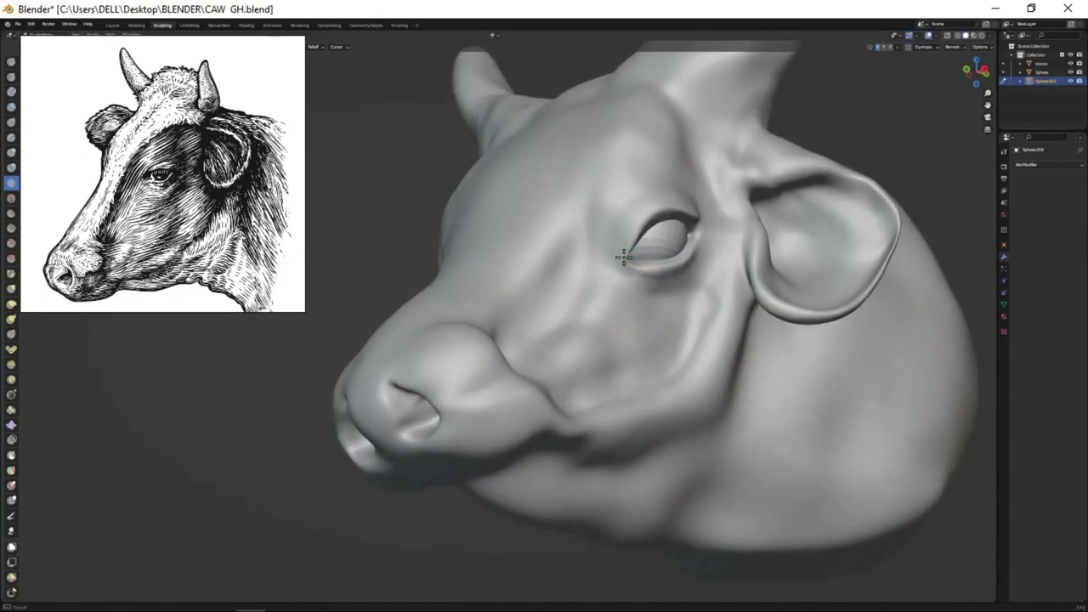
{"action": "mouse_move", "coordinate": [624, 257]}
{"action": "middle_mouse_down"}
{"action": "mouse_move", "coordinate": [632, 335]}
{"action": "mouse_move", "coordinate": [692, 335]}
{"action": "mouse_move", "coordinate": [660, 381]}
{"action": "mouse_move", "coordinate": [525, 318]}
{"action": "mouse_move", "coordinate": [510, 324]}
{"action": "mouse_move", "coordinate": [565, 377]}
{"action": "mouse_move", "coordinate": [766, 264]}
{"action": "mouse_move", "coordinate": [711, 244]}
{"action": "mouse_move", "coordinate": [783, 331]}
{"action": "mouse_move", "coordinate": [615, 348]}
{"action": "mouse_move", "coordinate": [471, 382]}
{"action": "middle_mouse_up"}
{"action": "key", "text": "g"}
{"action": "key", "text": "x"}
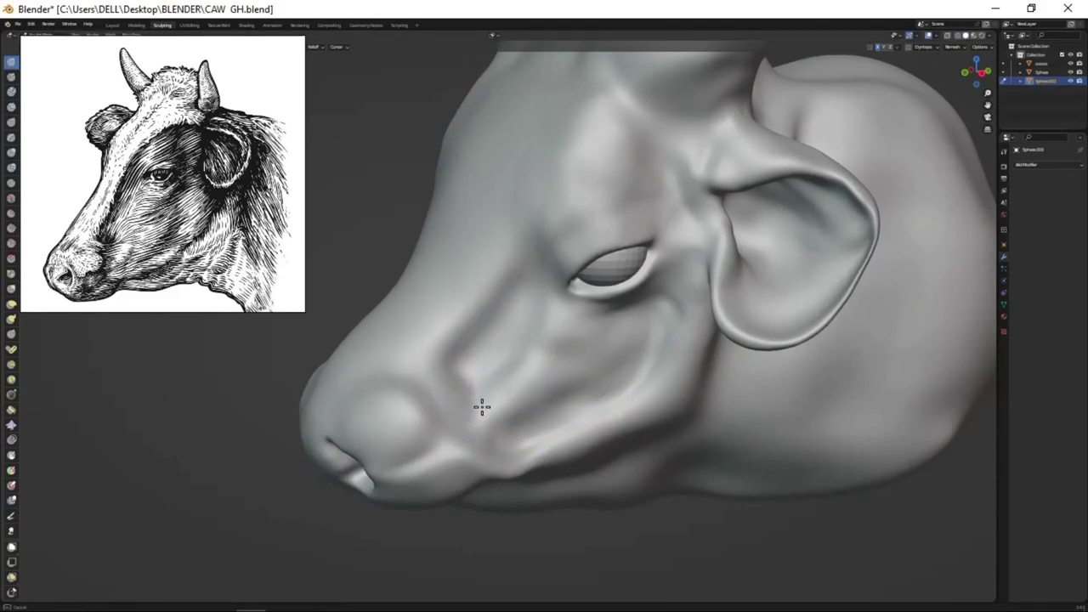
- Press a dent into the muzzle beside the nostril and try other sculpt brushes
{"action": "mouse_move", "coordinate": [482, 407]}
{"action": "middle_mouse_down"}
{"action": "mouse_move", "coordinate": [647, 399]}
{"action": "mouse_move", "coordinate": [533, 402]}
{"action": "mouse_move", "coordinate": [534, 420]}
{"action": "middle_mouse_up"}
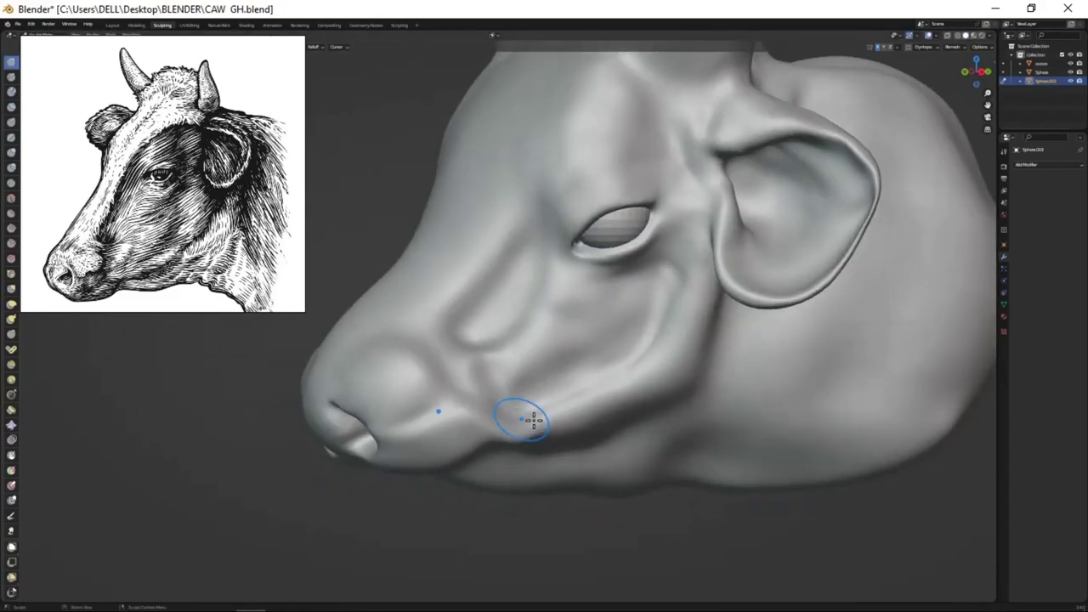
{"action": "left_click_drag", "start_coordinate": [461, 418], "coordinate": [414, 438]}
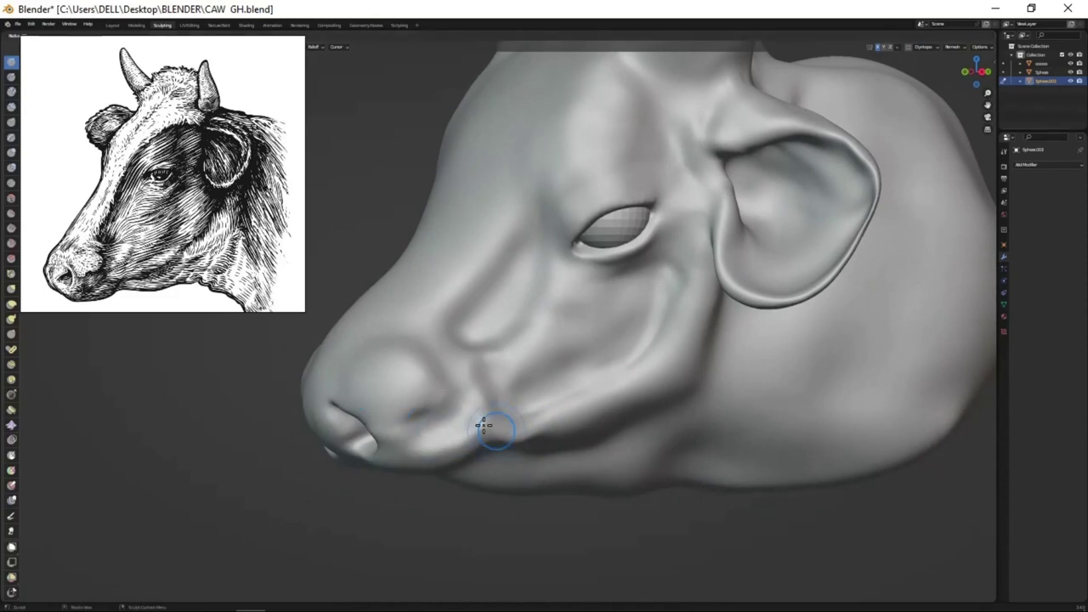
{"action": "key", "text": "shift+space"}
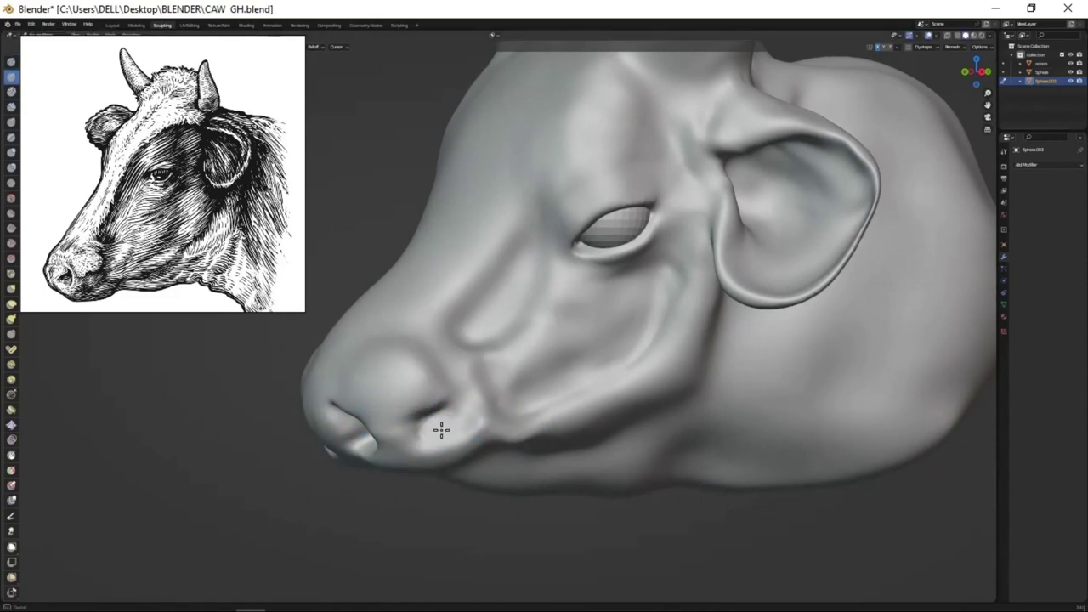
{"action": "mouse_move", "coordinate": [509, 445]}
{"action": "middle_mouse_down"}
{"action": "mouse_move", "coordinate": [476, 357]}
{"action": "mouse_move", "coordinate": [595, 309]}
{"action": "mouse_move", "coordinate": [630, 306]}
{"action": "mouse_move", "coordinate": [527, 364]}
{"action": "mouse_move", "coordinate": [549, 368]}
{"action": "middle_mouse_up"}
{"action": "key", "text": "g"}
{"action": "key", "text": "x"}
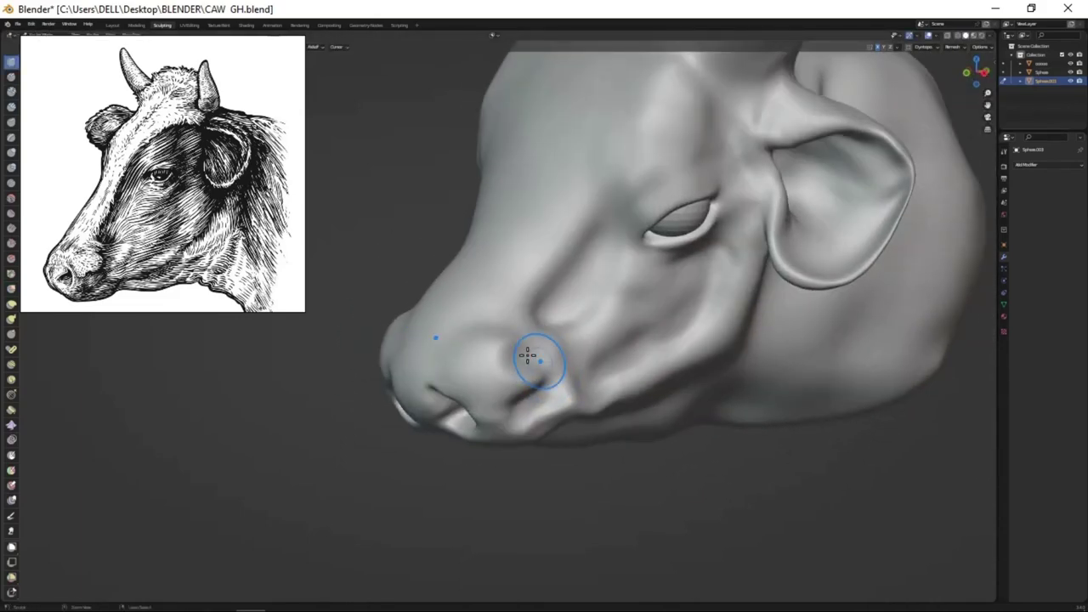
- Review the cheek and jaw creases from side and close angles around snout, eye and ear
{"action": "mouse_move", "coordinate": [635, 283]}
{"action": "middle_mouse_down"}
{"action": "mouse_move", "coordinate": [663, 199]}
{"action": "mouse_move", "coordinate": [624, 226]}
{"action": "middle_mouse_up"}
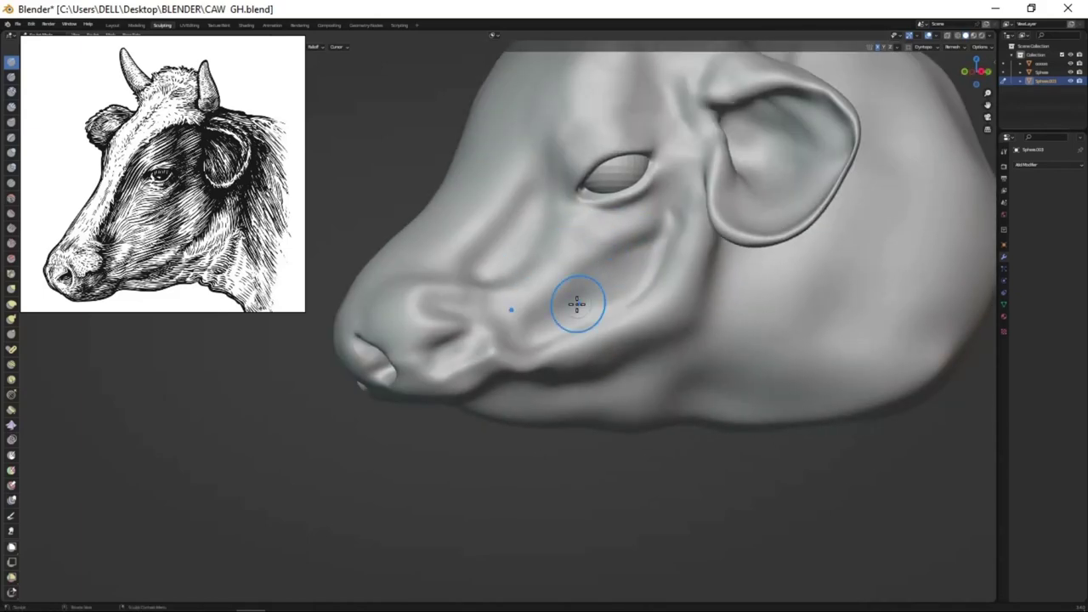
{"action": "mouse_move", "coordinate": [582, 300]}
{"action": "middle_mouse_down"}
{"action": "mouse_move", "coordinate": [609, 329]}
{"action": "mouse_move", "coordinate": [705, 116]}
{"action": "mouse_move", "coordinate": [685, 224]}
{"action": "middle_mouse_up"}
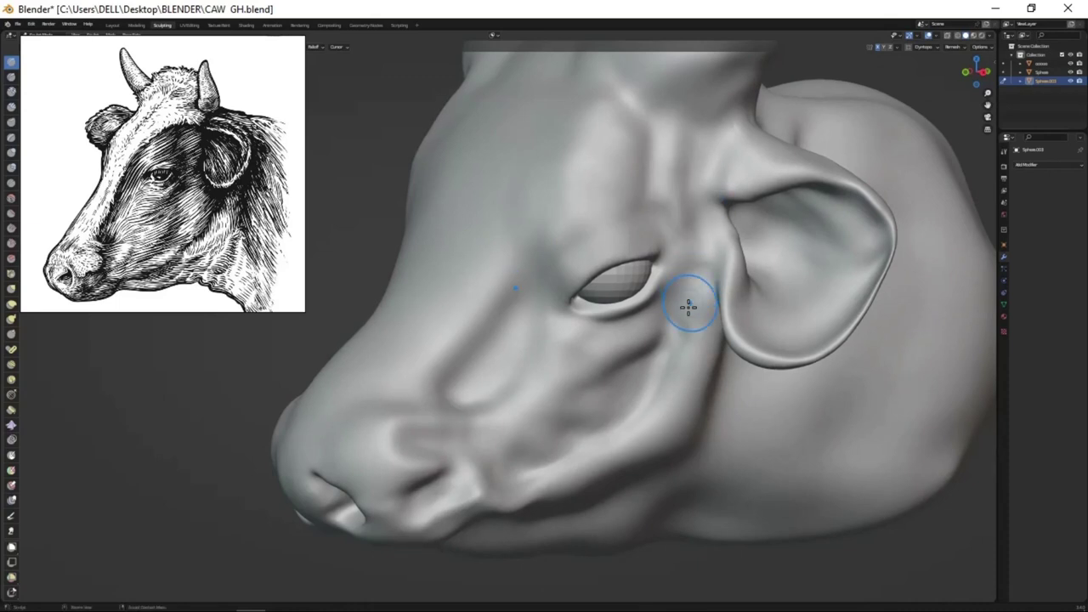
{"action": "mouse_move", "coordinate": [689, 306]}
{"action": "middle_mouse_down"}
{"action": "mouse_move", "coordinate": [643, 316]}
{"action": "mouse_move", "coordinate": [659, 320]}
{"action": "mouse_move", "coordinate": [660, 246]}
{"action": "mouse_move", "coordinate": [652, 306]}
{"action": "mouse_move", "coordinate": [688, 292]}
{"action": "middle_mouse_up"}
{"action": "key", "text": "g"}
{"action": "mouse_move", "coordinate": [661, 348]}
{"action": "middle_mouse_down"}
{"action": "mouse_move", "coordinate": [627, 370]}
{"action": "mouse_move", "coordinate": [618, 423]}
{"action": "mouse_move", "coordinate": [585, 349]}
{"action": "mouse_move", "coordinate": [644, 346]}
{"action": "mouse_move", "coordinate": [596, 383]}
{"action": "mouse_move", "coordinate": [502, 420]}
{"action": "mouse_move", "coordinate": [548, 329]}
{"action": "mouse_move", "coordinate": [508, 332]}
{"action": "mouse_move", "coordinate": [658, 326]}
{"action": "middle_mouse_up"}
{"action": "scroll", "coordinate": [671, 294], "scroll_direction": "up", "scroll_amount": 3}
- Examine the snout and nostrils from below, above, three-quarter and frontal views
{"action": "scroll", "coordinate": [685, 263], "scroll_direction": "down", "scroll_amount": 2}
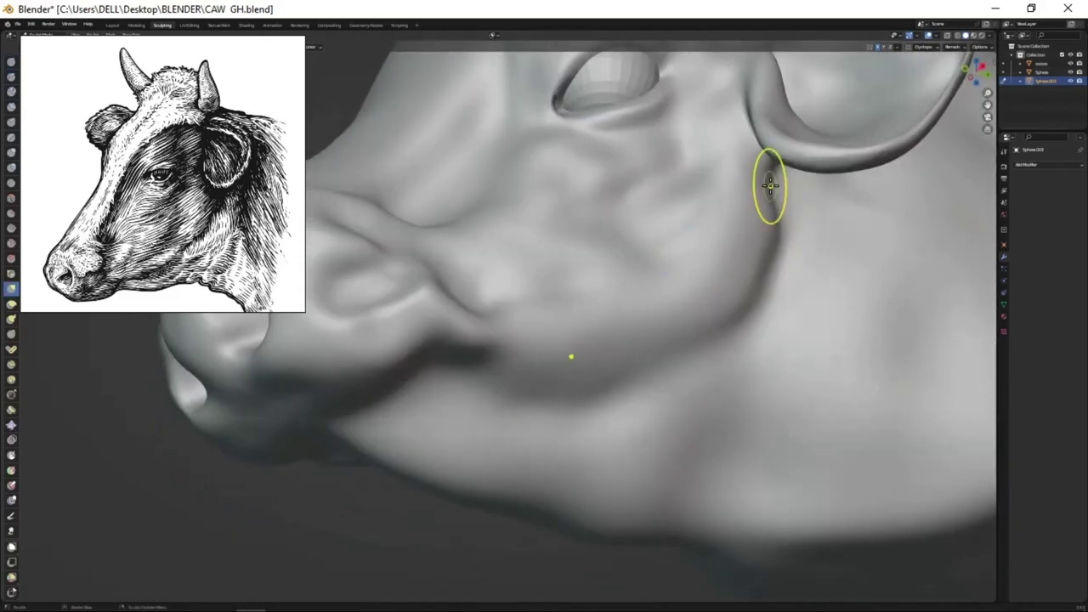
{"action": "scroll", "coordinate": [773, 275], "scroll_direction": "down", "scroll_amount": 3}
{"action": "mouse_move", "coordinate": [770, 352]}
{"action": "middle_mouse_down"}
{"action": "mouse_move", "coordinate": [737, 336]}
{"action": "mouse_move", "coordinate": [706, 357]}
{"action": "mouse_move", "coordinate": [714, 451]}
{"action": "mouse_move", "coordinate": [583, 457]}
{"action": "middle_mouse_up"}
{"action": "scroll", "coordinate": [636, 331], "scroll_direction": "up", "scroll_amount": 2}
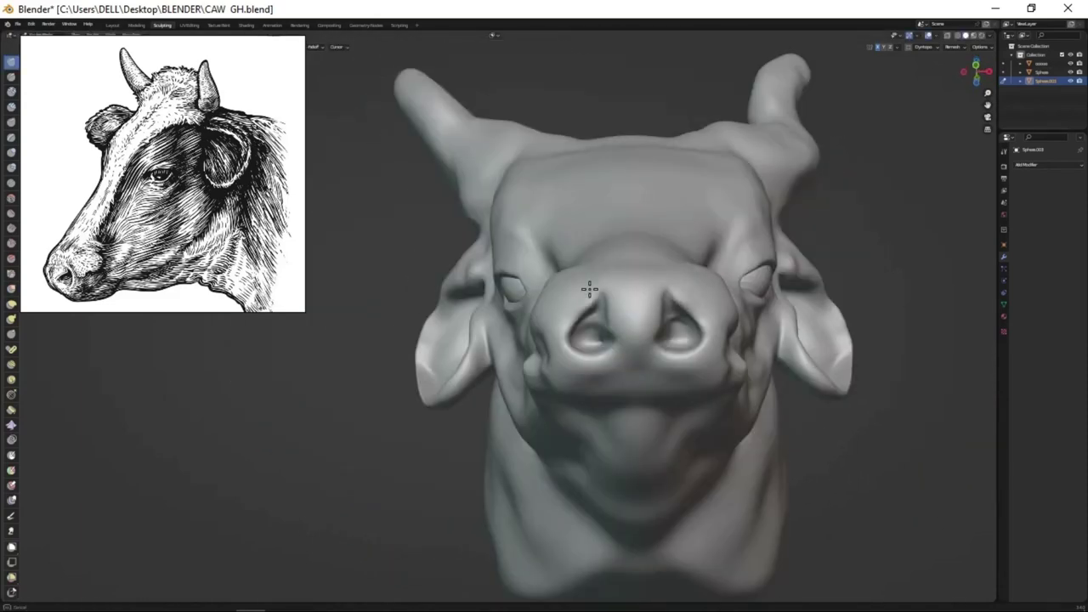
{"action": "mouse_move", "coordinate": [680, 400]}
{"action": "middle_mouse_down"}
{"action": "mouse_move", "coordinate": [685, 432]}
{"action": "mouse_move", "coordinate": [566, 261]}
{"action": "middle_mouse_up"}
{"action": "mouse_move", "coordinate": [609, 342]}
{"action": "middle_mouse_down"}
{"action": "mouse_move", "coordinate": [648, 344]}
{"action": "mouse_move", "coordinate": [633, 337]}
{"action": "middle_mouse_up"}
{"action": "middle_click_drag", "start_coordinate": [630, 412], "coordinate": [624, 413]}
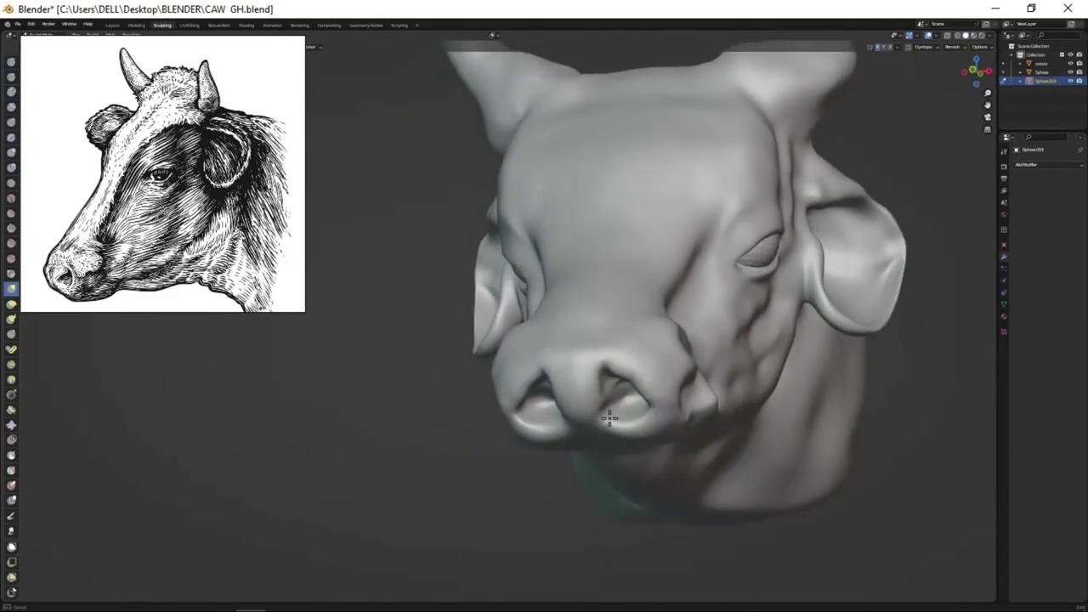
- Pull the nostril opening into a deeper, rounder shape with Grab, then check it head-on
{"action": "key", "text": "x"}
{"action": "mouse_move", "coordinate": [599, 364]}
{"action": "middle_mouse_down"}
{"action": "mouse_move", "coordinate": [595, 377]}
{"action": "mouse_move", "coordinate": [637, 369]}
{"action": "mouse_move", "coordinate": [695, 411]}
{"action": "mouse_move", "coordinate": [649, 450]}
{"action": "middle_mouse_up"}
{"action": "key", "text": "g"}
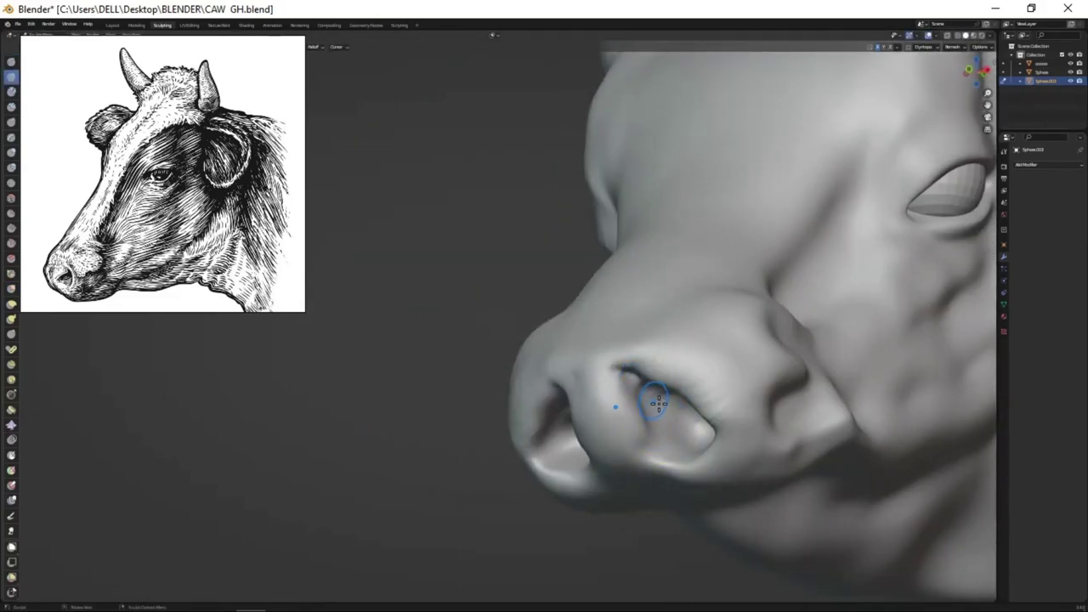
{"action": "mouse_move", "coordinate": [661, 413]}
{"action": "middle_mouse_down"}
{"action": "mouse_move", "coordinate": [695, 425]}
{"action": "mouse_move", "coordinate": [618, 380]}
{"action": "mouse_move", "coordinate": [650, 388]}
{"action": "mouse_move", "coordinate": [637, 389]}
{"action": "mouse_move", "coordinate": [655, 282]}
{"action": "middle_mouse_up"}
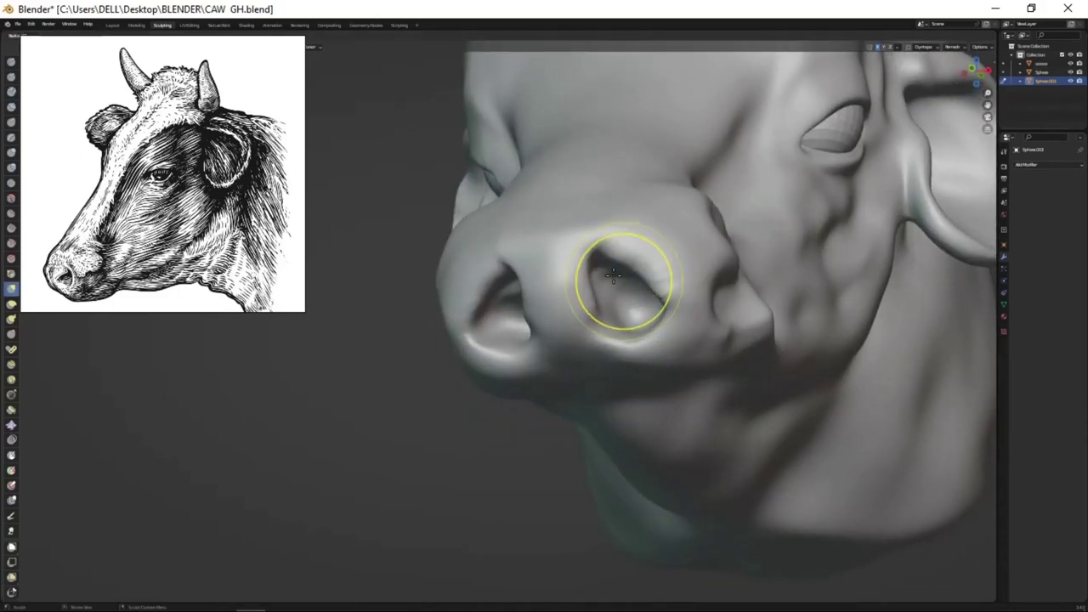
{"action": "mouse_move", "coordinate": [614, 274]}
{"action": "left_mouse_down"}
{"action": "mouse_move", "coordinate": [596, 292]}
{"action": "mouse_move", "coordinate": [596, 279]}
{"action": "left_mouse_up"}
{"action": "key", "text": "x"}
{"action": "mouse_move", "coordinate": [627, 304]}
{"action": "middle_mouse_down"}
{"action": "mouse_move", "coordinate": [665, 338]}
{"action": "mouse_move", "coordinate": [698, 417]}
{"action": "mouse_move", "coordinate": [687, 365]}
{"action": "mouse_move", "coordinate": [595, 382]}
{"action": "middle_mouse_up"}
- Switch between Grab and Draw brushes and look from the snout up to the horns
{"action": "key", "text": "g"}
{"action": "scroll", "coordinate": [517, 408], "scroll_direction": "up", "scroll_amount": 2}
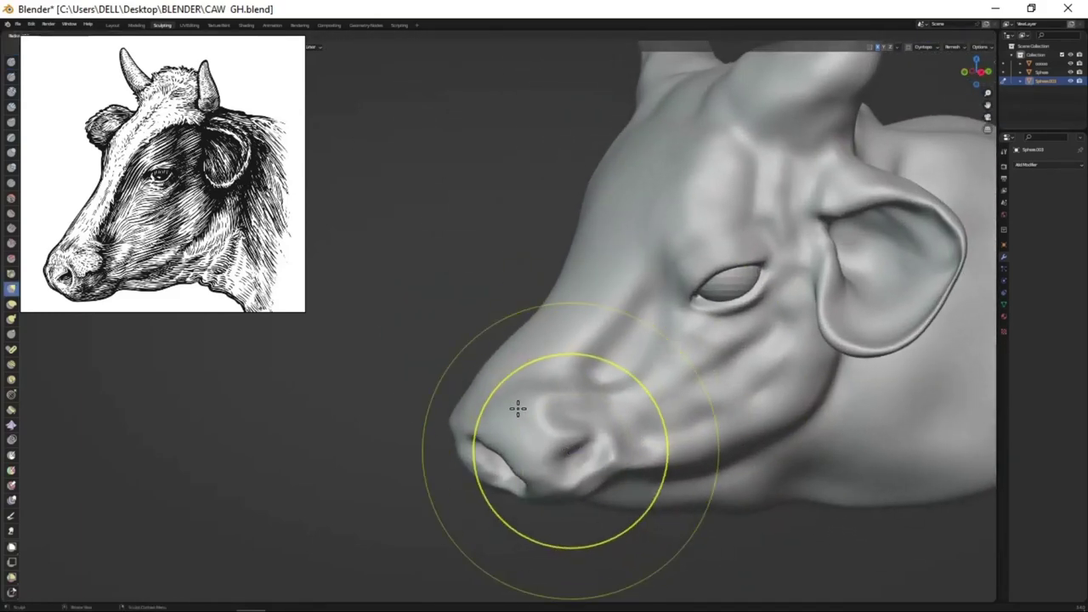
{"action": "key", "text": "f"}
{"action": "left_click", "coordinate": [493, 394]}
{"action": "key", "text": "x"}
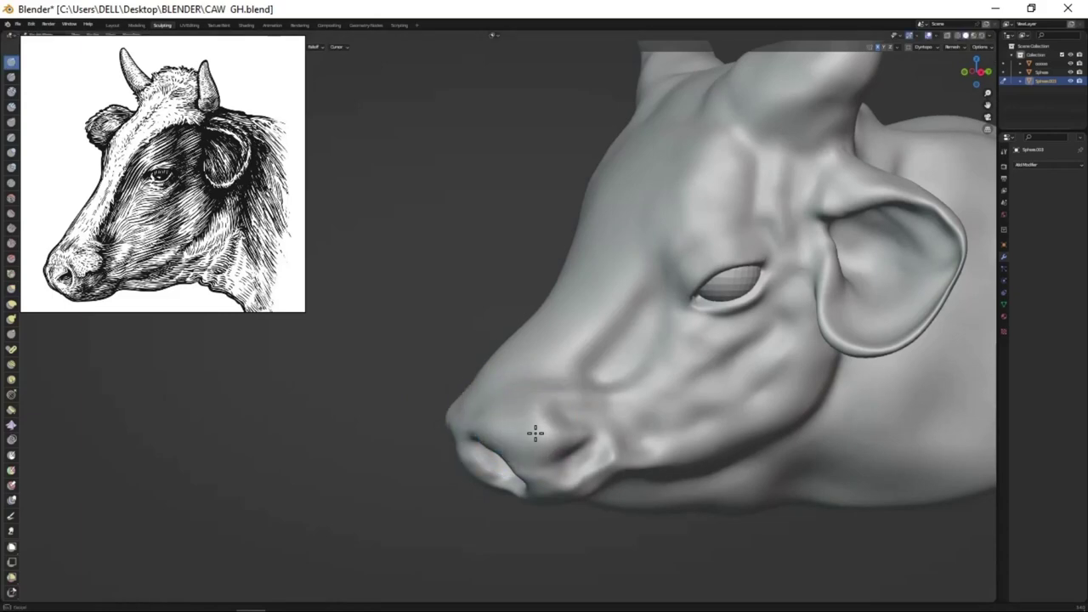
{"action": "mouse_move", "coordinate": [534, 433]}
{"action": "middle_mouse_down"}
{"action": "mouse_move", "coordinate": [622, 385]}
{"action": "mouse_move", "coordinate": [688, 388]}
{"action": "mouse_move", "coordinate": [646, 399]}
{"action": "mouse_move", "coordinate": [593, 393]}
{"action": "mouse_move", "coordinate": [595, 352]}
{"action": "mouse_move", "coordinate": [541, 374]}
{"action": "middle_mouse_up"}
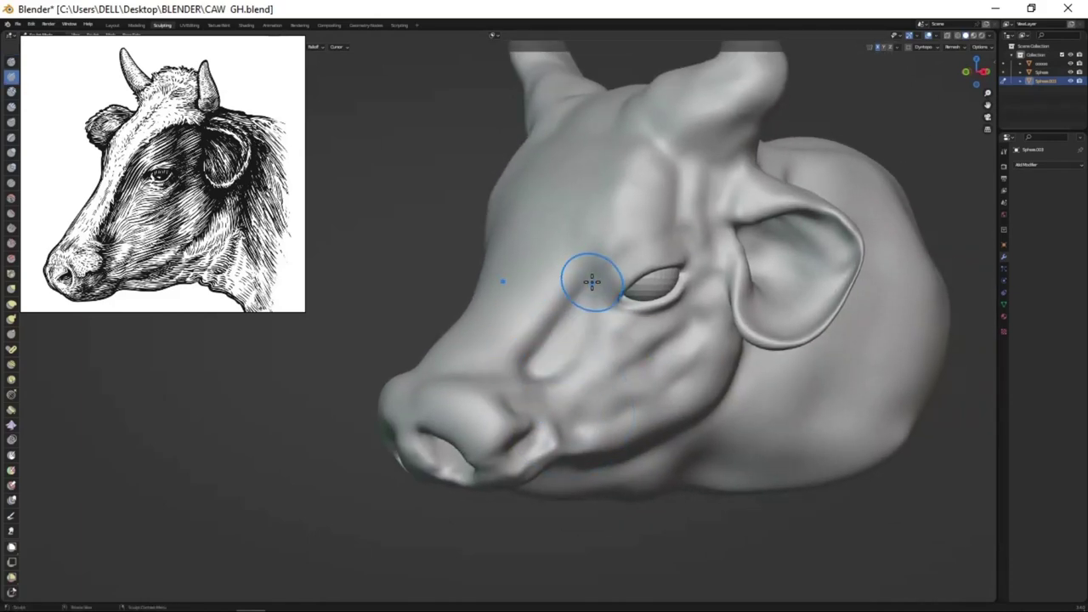
{"action": "mouse_move", "coordinate": [604, 400]}
{"action": "middle_mouse_down"}
{"action": "mouse_move", "coordinate": [593, 365]}
{"action": "mouse_move", "coordinate": [655, 315]}
{"action": "mouse_move", "coordinate": [627, 232]}
{"action": "mouse_move", "coordinate": [654, 252]}
{"action": "middle_mouse_up"}
- Compare the horns, forehead, eye and ear with the reference from several sides
{"action": "key", "text": "x"}
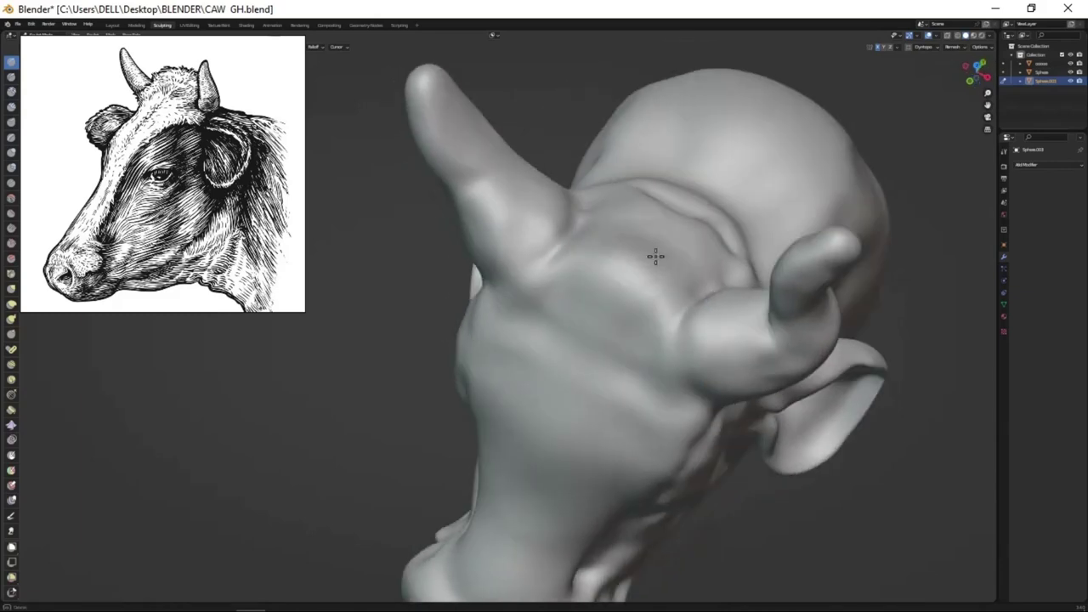
{"action": "middle_click_drag", "start_coordinate": [672, 313], "coordinate": [605, 219]}
{"action": "mouse_move", "coordinate": [541, 235]}
{"action": "middle_mouse_down"}
{"action": "mouse_move", "coordinate": [678, 309]}
{"action": "mouse_move", "coordinate": [610, 365]}
{"action": "mouse_move", "coordinate": [550, 348]}
{"action": "mouse_move", "coordinate": [547, 390]}
{"action": "mouse_move", "coordinate": [593, 291]}
{"action": "middle_mouse_up"}
{"action": "middle_click_drag", "start_coordinate": [704, 339], "coordinate": [631, 266]}
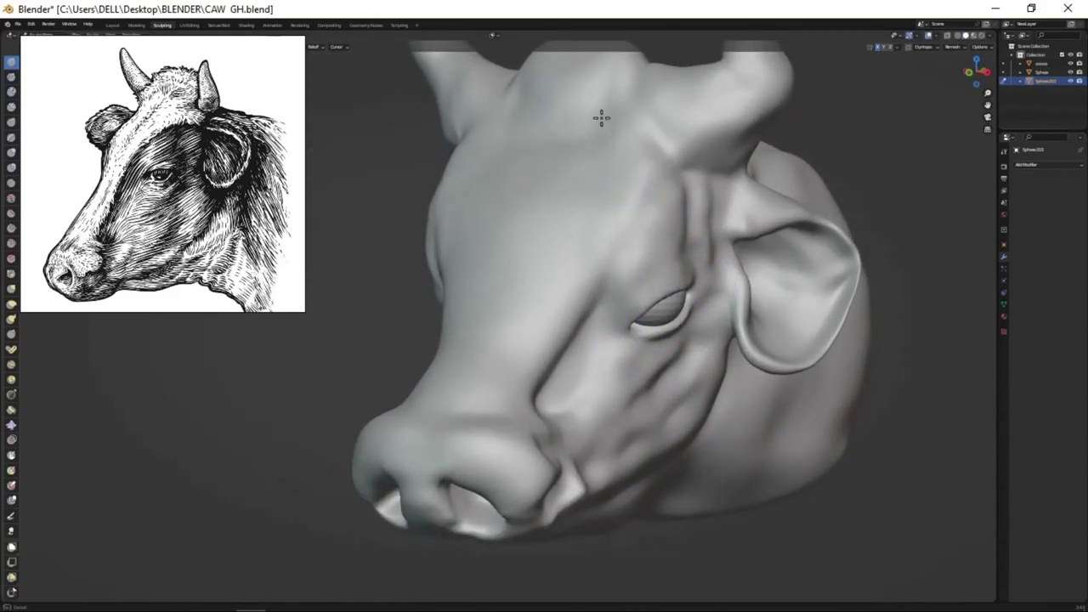
{"action": "middle_click_drag", "start_coordinate": [613, 161], "coordinate": [657, 203]}
{"action": "mouse_move", "coordinate": [616, 243]}
{"action": "middle_mouse_down"}
{"action": "mouse_move", "coordinate": [731, 293]}
{"action": "mouse_move", "coordinate": [771, 267]}
{"action": "middle_mouse_up"}
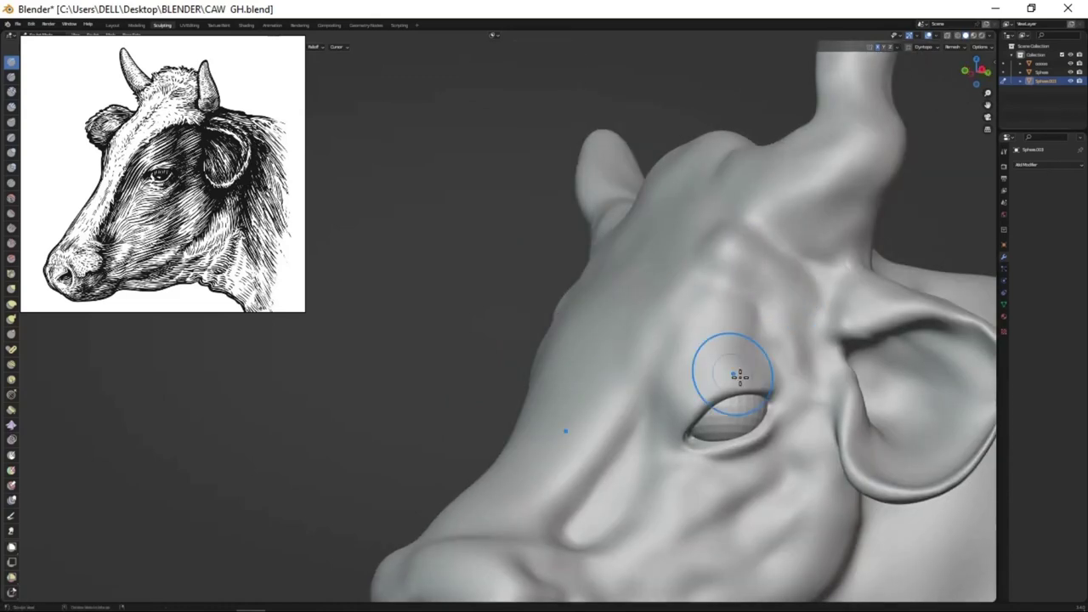
{"action": "middle_click_drag", "start_coordinate": [740, 375], "coordinate": [652, 280]}
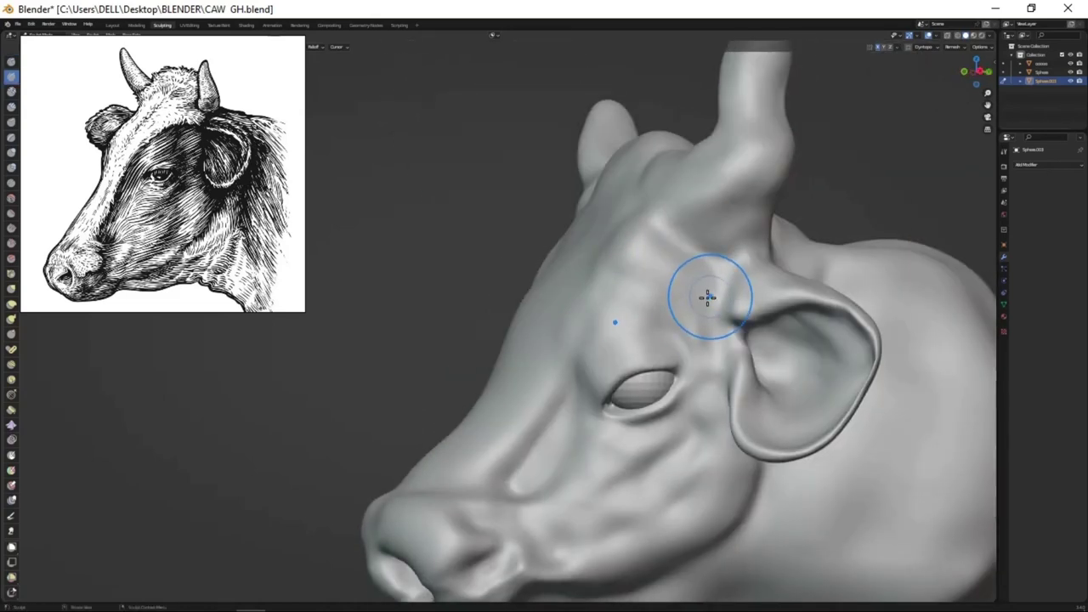
{"action": "mouse_move", "coordinate": [718, 306]}
{"action": "middle_mouse_down"}
{"action": "mouse_move", "coordinate": [741, 428]}
{"action": "mouse_move", "coordinate": [695, 389]}
{"action": "mouse_move", "coordinate": [694, 289]}
{"action": "middle_mouse_up"}
- Inspect the horn bases and neck from behind and oblique angles, ending on the face
{"action": "mouse_move", "coordinate": [720, 466]}
{"action": "middle_mouse_down"}
{"action": "mouse_move", "coordinate": [717, 400]}
{"action": "mouse_move", "coordinate": [561, 320]}
{"action": "mouse_move", "coordinate": [631, 282]}
{"action": "mouse_move", "coordinate": [688, 362]}
{"action": "mouse_move", "coordinate": [750, 225]}
{"action": "middle_mouse_up"}
{"action": "mouse_move", "coordinate": [638, 117]}
{"action": "middle_mouse_down"}
{"action": "mouse_move", "coordinate": [651, 260]}
{"action": "mouse_move", "coordinate": [697, 363]}
{"action": "middle_mouse_up"}
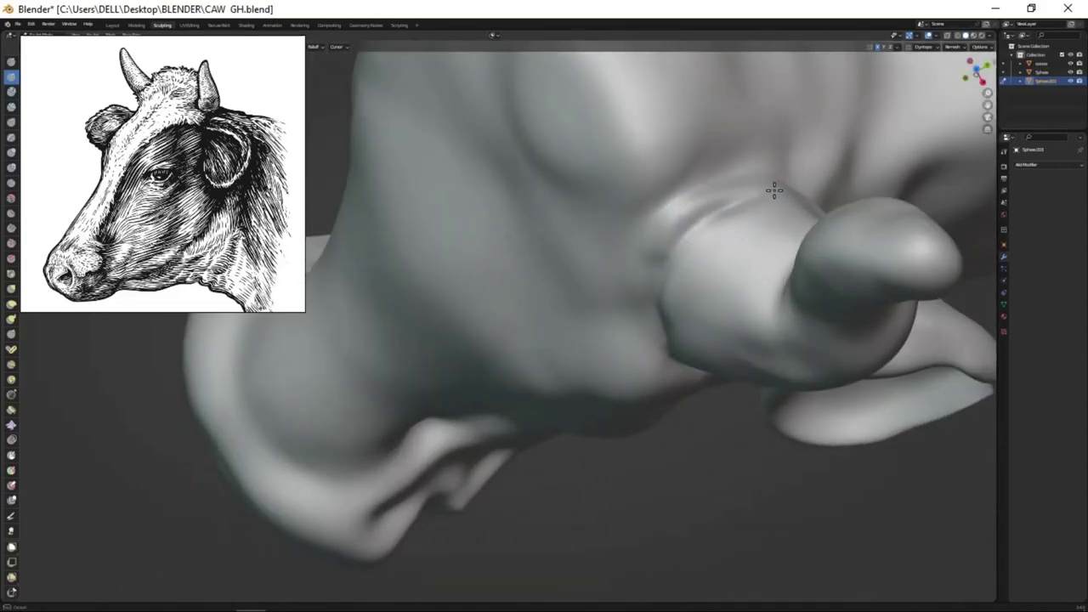
{"action": "middle_click_drag", "start_coordinate": [655, 337], "coordinate": [576, 257]}
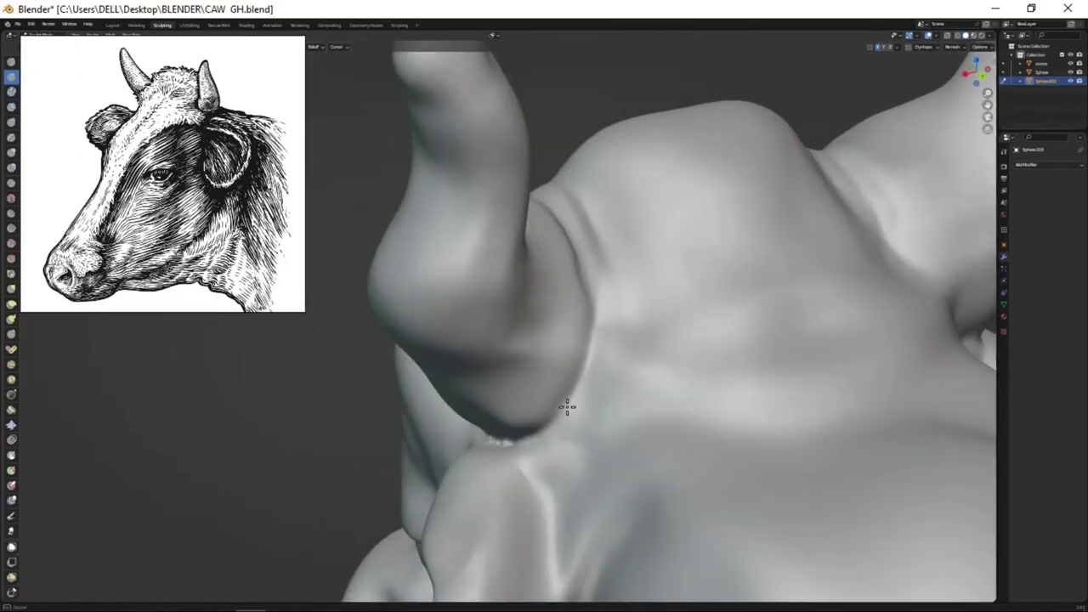
{"action": "scroll", "coordinate": [567, 408], "scroll_direction": "down", "scroll_amount": 4}
{"action": "mouse_move", "coordinate": [567, 408]}
{"action": "middle_mouse_down"}
{"action": "mouse_move", "coordinate": [758, 449]}
{"action": "mouse_move", "coordinate": [666, 315]}
{"action": "mouse_move", "coordinate": [668, 366]}
{"action": "mouse_move", "coordinate": [651, 311]}
{"action": "mouse_move", "coordinate": [669, 223]}
{"action": "middle_mouse_up"}
{"action": "scroll", "coordinate": [665, 315], "scroll_direction": "up", "scroll_amount": 3}
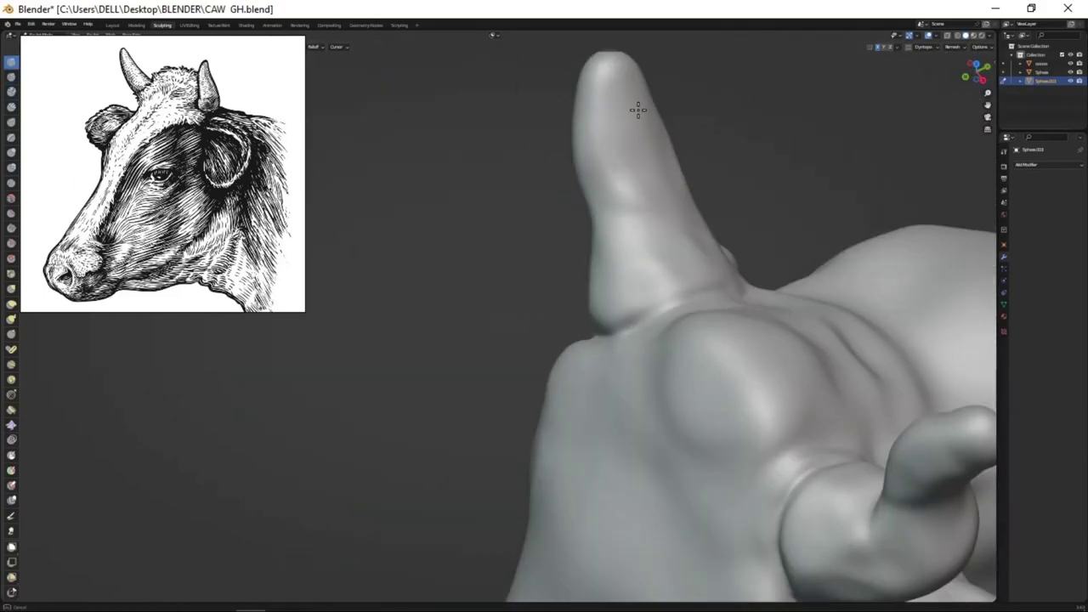
{"action": "mouse_move", "coordinate": [638, 109]}
{"action": "middle_mouse_down"}
{"action": "mouse_move", "coordinate": [666, 365]}
{"action": "mouse_move", "coordinate": [436, 327]}
{"action": "mouse_move", "coordinate": [709, 400]}
{"action": "mouse_move", "coordinate": [651, 462]}
{"action": "middle_mouse_up"}
{"action": "scroll", "coordinate": [436, 326], "scroll_direction": "down", "scroll_amount": 3}
{"action": "scroll", "coordinate": [766, 386], "scroll_direction": "up", "scroll_amount": 3}
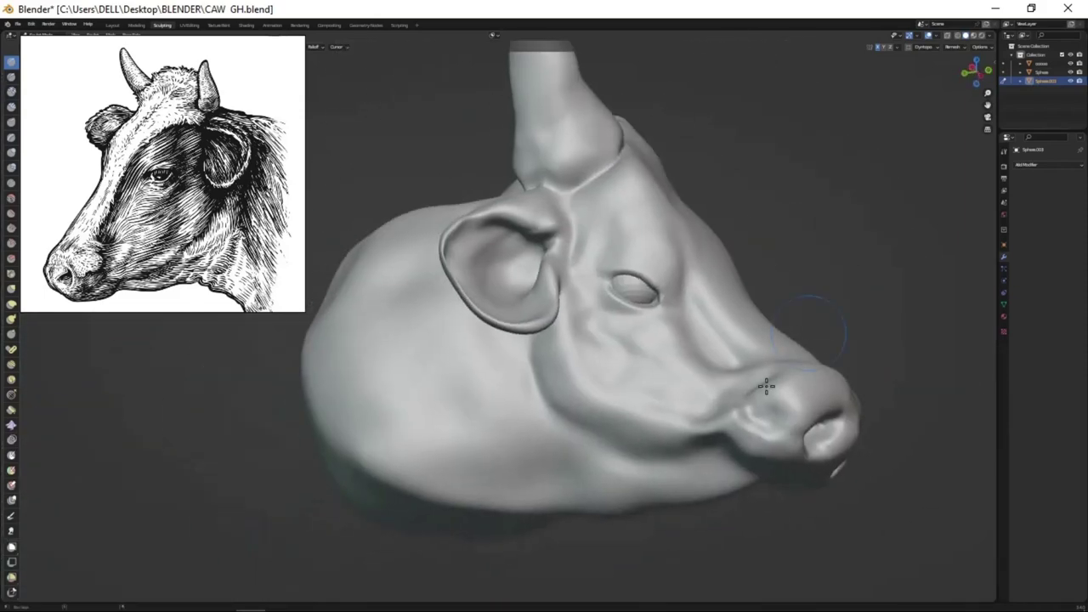
{"action": "mouse_move", "coordinate": [766, 386]}
{"action": "middle_mouse_down"}
{"action": "mouse_move", "coordinate": [644, 437]}
{"action": "mouse_move", "coordinate": [697, 308]}
{"action": "mouse_move", "coordinate": [677, 389]}
{"action": "mouse_move", "coordinate": [647, 275]}
{"action": "mouse_move", "coordinate": [662, 331]}
{"action": "middle_mouse_up"}
- Study the muzzle, head top and both sides of the face before sculpting the cheek
{"action": "mouse_move", "coordinate": [667, 380]}
{"action": "middle_mouse_down"}
{"action": "mouse_move", "coordinate": [686, 306]}
{"action": "mouse_move", "coordinate": [646, 244]}
{"action": "middle_mouse_up"}
{"action": "mouse_move", "coordinate": [657, 312]}
{"action": "middle_mouse_down"}
{"action": "mouse_move", "coordinate": [615, 297]}
{"action": "mouse_move", "coordinate": [661, 235]}
{"action": "mouse_move", "coordinate": [737, 335]}
{"action": "mouse_move", "coordinate": [545, 324]}
{"action": "mouse_move", "coordinate": [553, 348]}
{"action": "middle_mouse_up"}
{"action": "scroll", "coordinate": [606, 323], "scroll_direction": "up", "scroll_amount": 3}
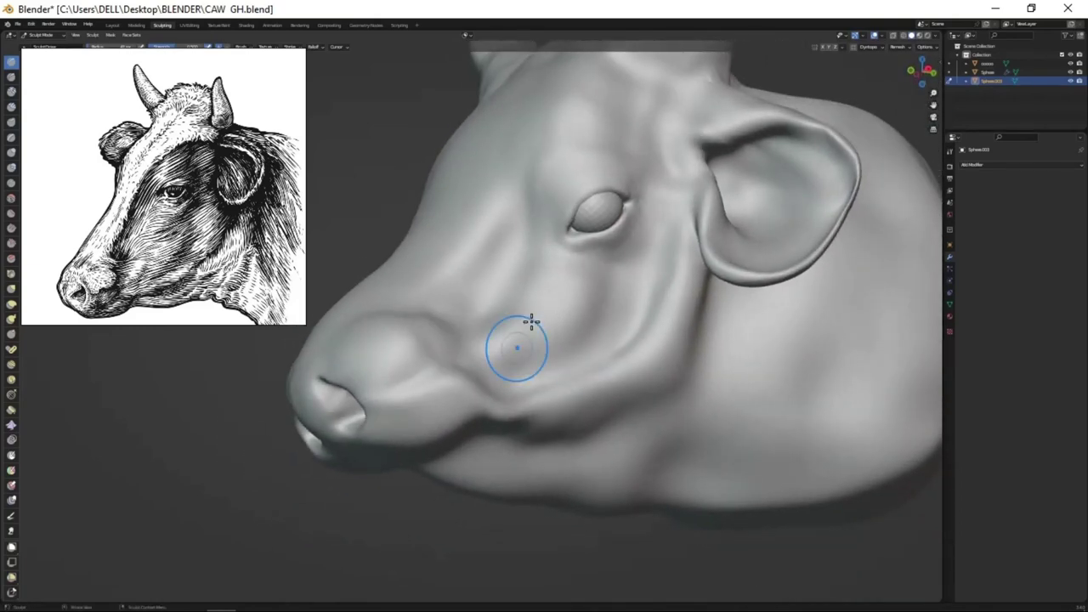
{"action": "mouse_move", "coordinate": [510, 391]}
{"action": "middle_mouse_down"}
{"action": "mouse_move", "coordinate": [584, 437]}
{"action": "mouse_move", "coordinate": [605, 308]}
{"action": "middle_mouse_up"}
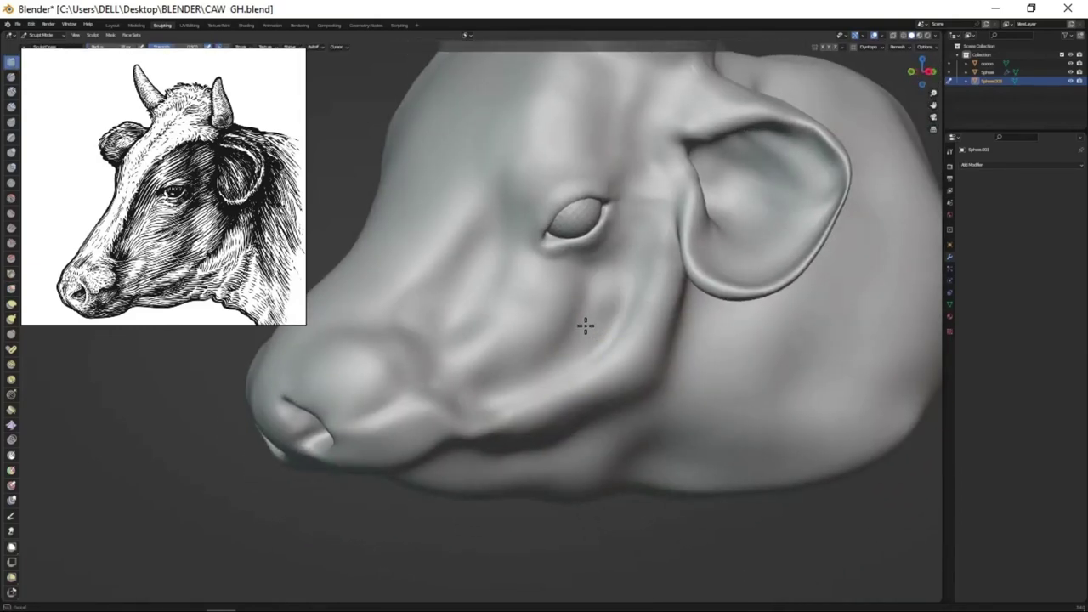
{"action": "mouse_move", "coordinate": [425, 337]}
{"action": "middle_mouse_down"}
{"action": "mouse_move", "coordinate": [575, 400]}
{"action": "mouse_move", "coordinate": [602, 174]}
{"action": "middle_mouse_up"}
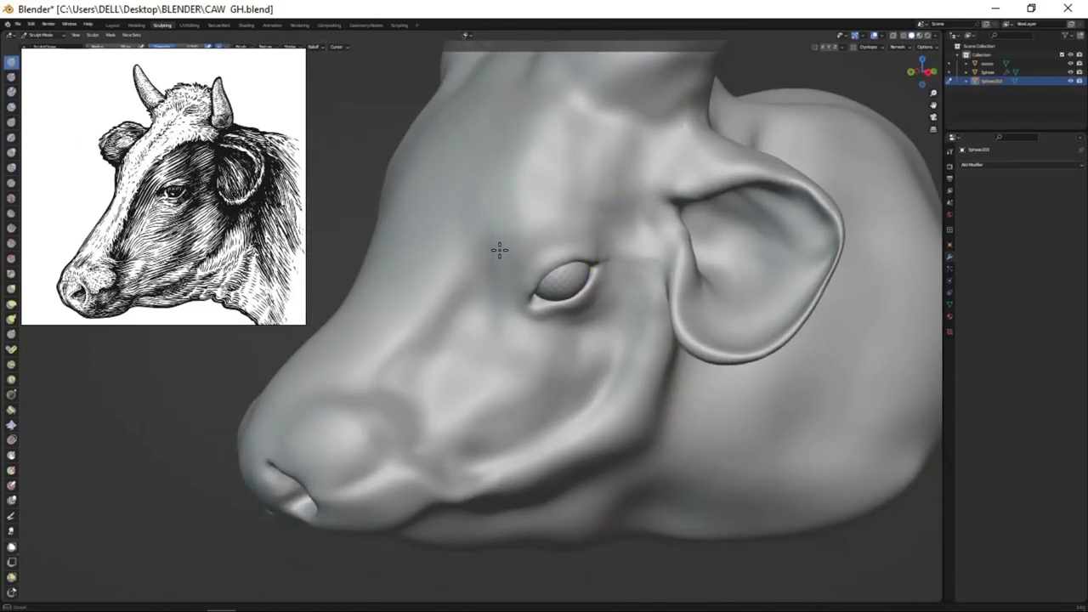
{"action": "middle_click_drag", "start_coordinate": [506, 202], "coordinate": [609, 248]}
{"action": "mouse_move", "coordinate": [526, 248]}
{"action": "middle_mouse_down"}
{"action": "mouse_move", "coordinate": [612, 318]}
{"action": "mouse_move", "coordinate": [560, 328]}
{"action": "middle_mouse_up"}
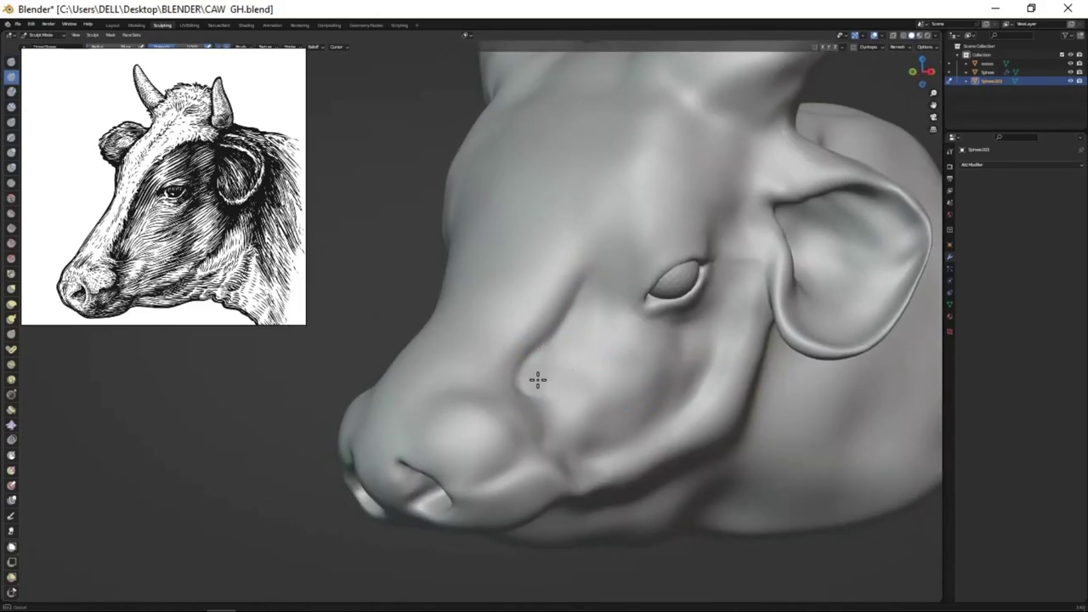
{"action": "mouse_move", "coordinate": [537, 380]}
{"action": "middle_mouse_down"}
{"action": "mouse_move", "coordinate": [634, 403]}
{"action": "mouse_move", "coordinate": [526, 347]}
{"action": "mouse_move", "coordinate": [598, 275]}
{"action": "middle_mouse_up"}
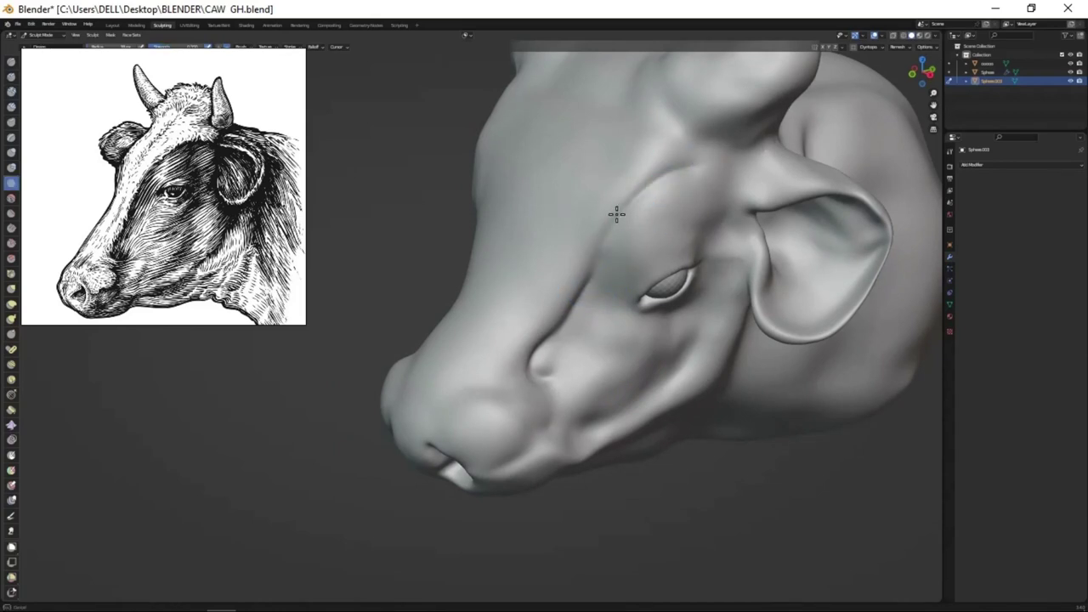
{"action": "middle_click_drag", "start_coordinate": [529, 367], "coordinate": [600, 335]}
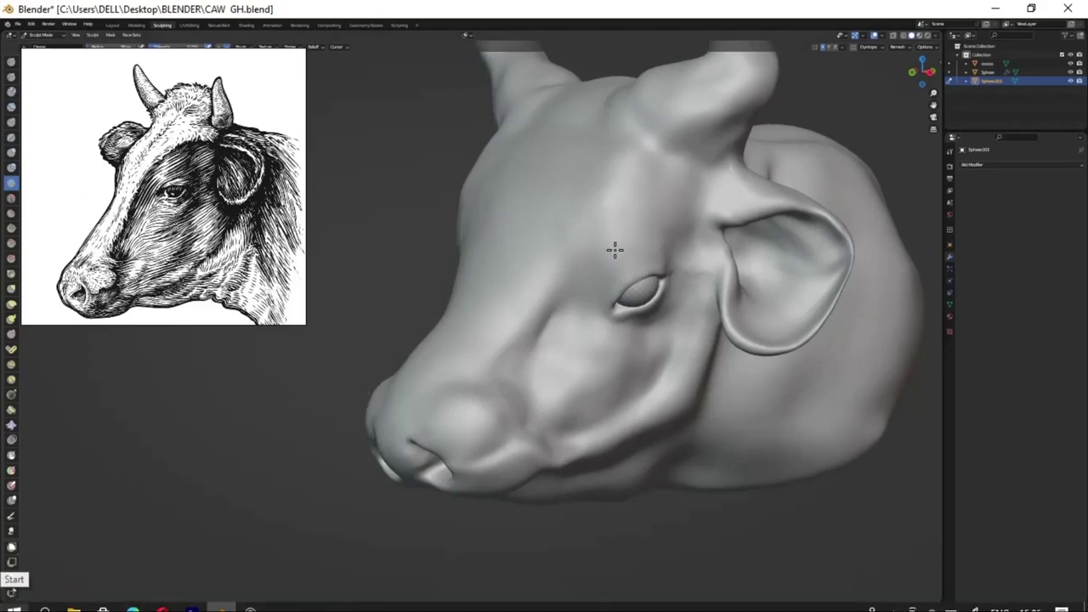
{"action": "middle_click_drag", "start_coordinate": [615, 247], "coordinate": [556, 318]}
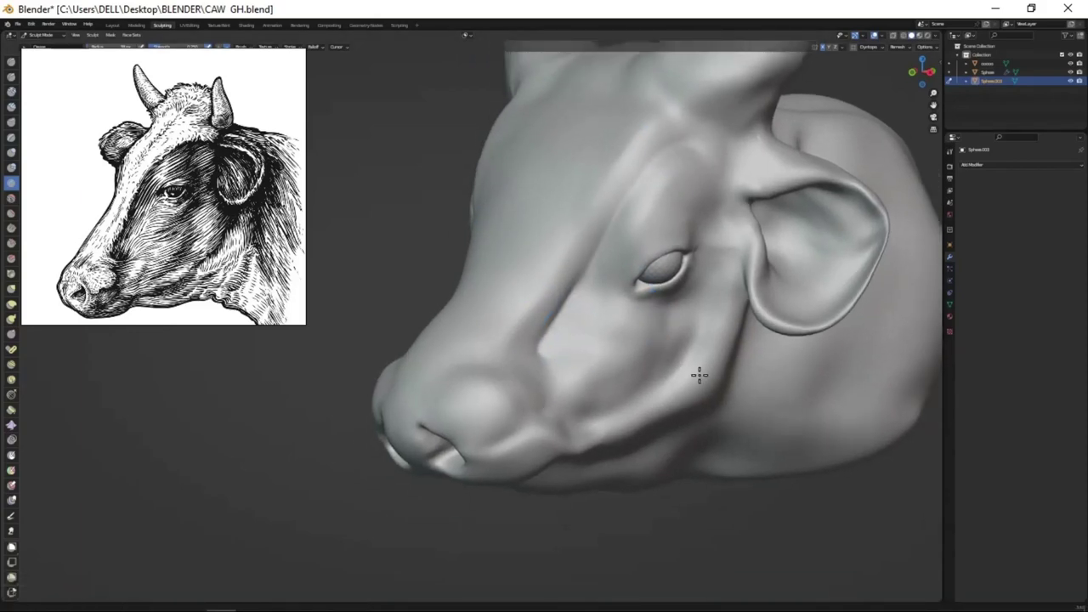
{"action": "middle_click_drag", "start_coordinate": [700, 377], "coordinate": [695, 358]}
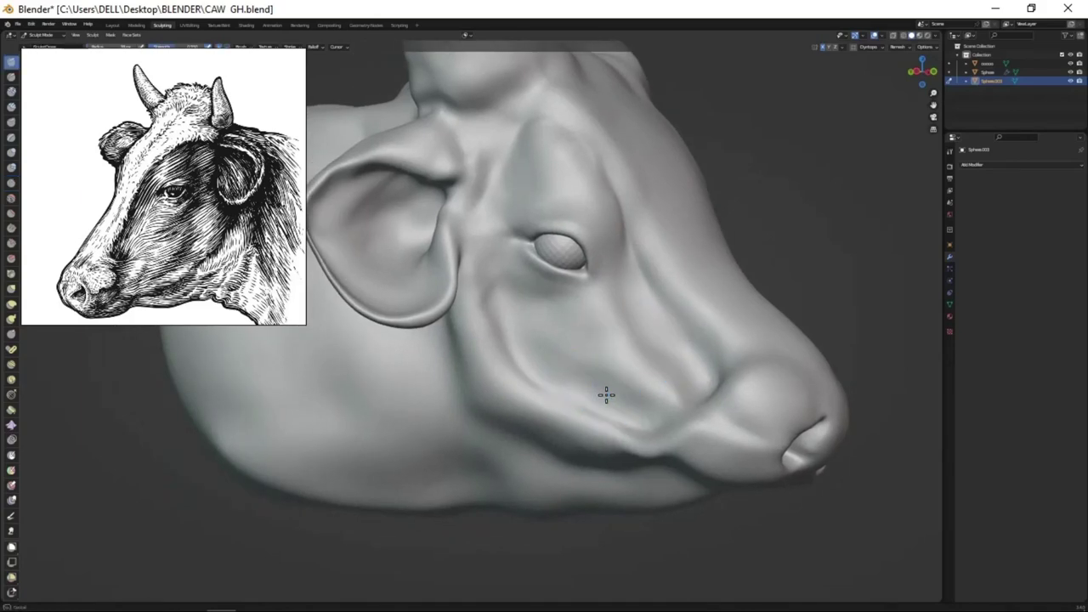
- Reshape the cheek fold below the eye and check it closer up and from the front
{"action": "left_click_drag", "start_coordinate": [607, 395], "coordinate": [510, 301]}
{"action": "middle_click_drag", "start_coordinate": [623, 395], "coordinate": [585, 356]}
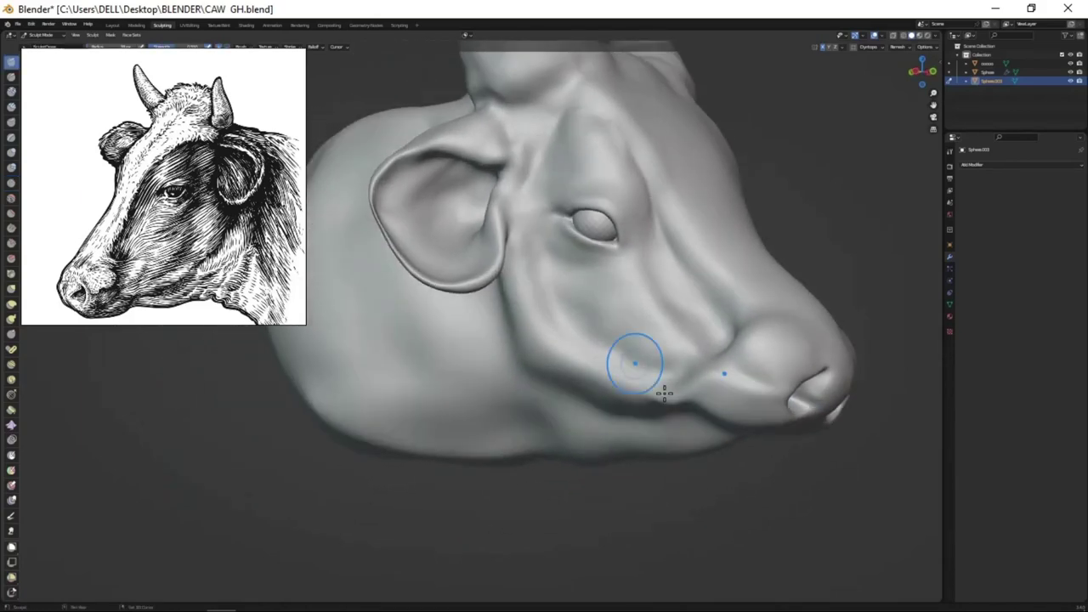
{"action": "middle_click_drag", "start_coordinate": [670, 378], "coordinate": [663, 396]}
{"action": "scroll", "coordinate": [529, 355], "scroll_direction": "up", "scroll_amount": 2}
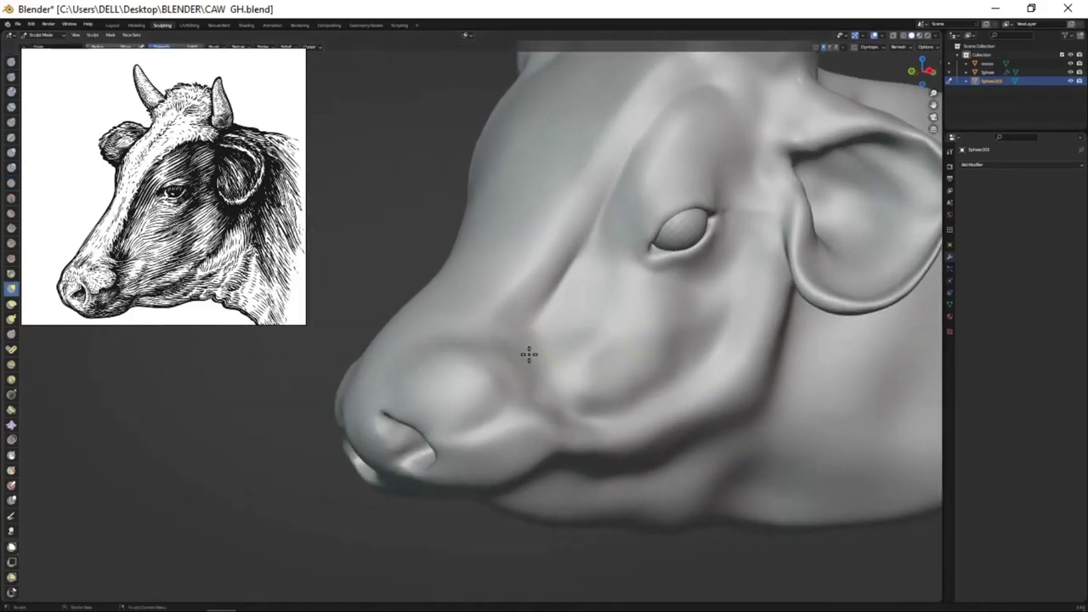
{"action": "mouse_move", "coordinate": [528, 343]}
{"action": "middle_mouse_down"}
{"action": "mouse_move", "coordinate": [638, 433]}
{"action": "mouse_move", "coordinate": [621, 418]}
{"action": "middle_mouse_up"}
{"action": "scroll", "coordinate": [625, 442], "scroll_direction": "down", "scroll_amount": 3}
{"action": "scroll", "coordinate": [511, 433], "scroll_direction": "up", "scroll_amount": 3}
{"action": "mouse_move", "coordinate": [551, 466]}
{"action": "middle_mouse_down"}
{"action": "mouse_move", "coordinate": [693, 357]}
{"action": "mouse_move", "coordinate": [674, 309]}
{"action": "mouse_move", "coordinate": [699, 238]}
{"action": "middle_mouse_up"}
{"action": "scroll", "coordinate": [693, 348], "scroll_direction": "down", "scroll_amount": 2}
{"action": "scroll", "coordinate": [675, 309], "scroll_direction": "up", "scroll_amount": 1}
- Orbit to side views of the nose and head, checking the horns and far side
{"action": "scroll", "coordinate": [643, 278], "scroll_direction": "down", "scroll_amount": 2}
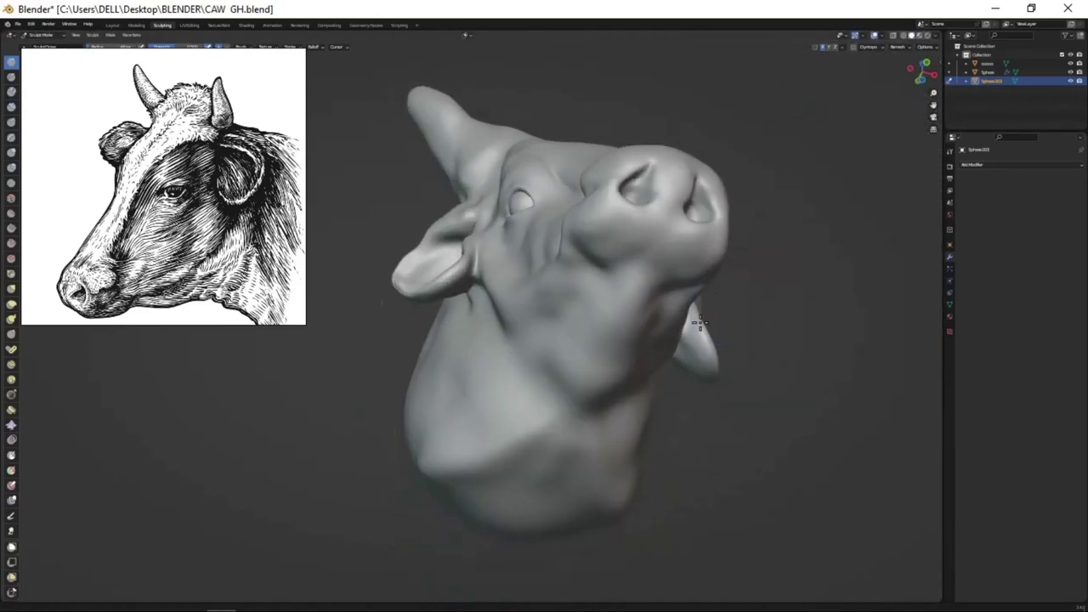
{"action": "middle_click_drag", "start_coordinate": [643, 278], "coordinate": [641, 377]}
{"action": "scroll", "coordinate": [641, 377], "scroll_direction": "up", "scroll_amount": 3}
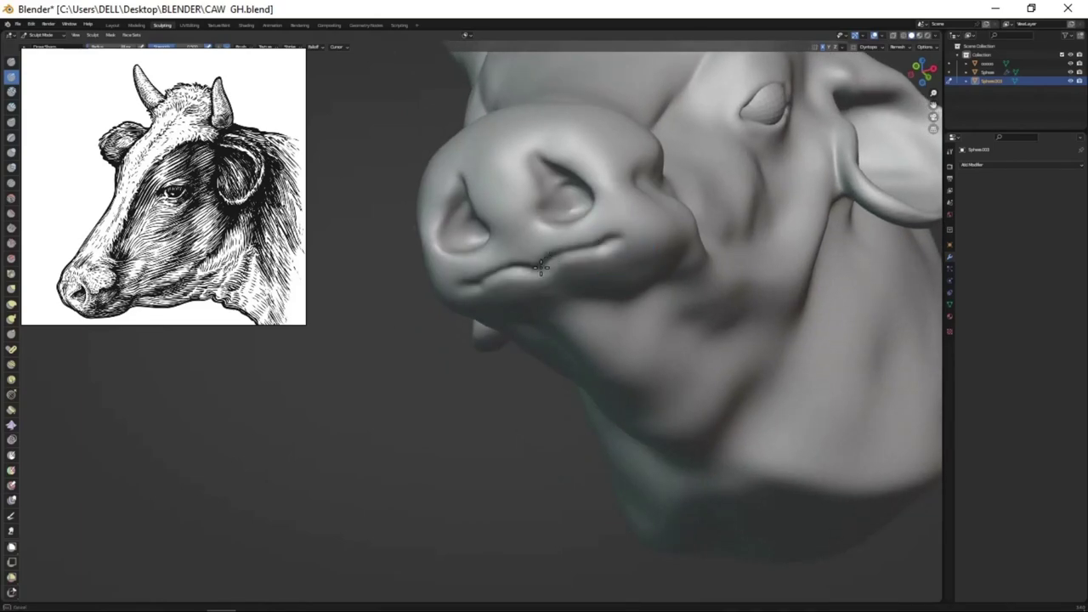
{"action": "scroll", "coordinate": [627, 236], "scroll_direction": "down", "scroll_amount": 2}
{"action": "middle_click_drag", "start_coordinate": [627, 236], "coordinate": [631, 328]}
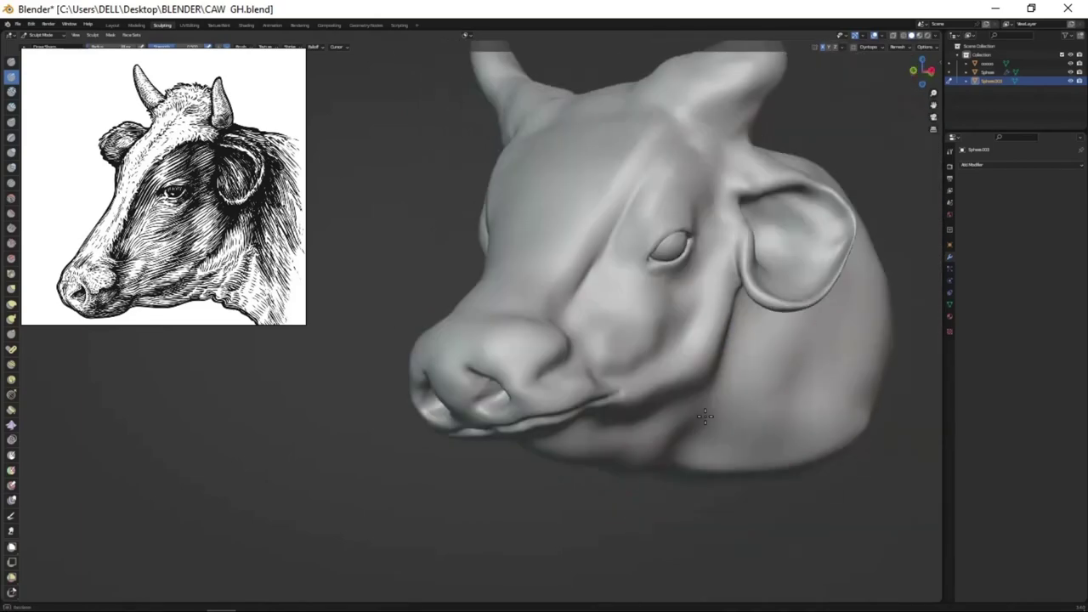
{"action": "scroll", "coordinate": [631, 327], "scroll_direction": "up", "scroll_amount": 3}
{"action": "scroll", "coordinate": [545, 352], "scroll_direction": "down", "scroll_amount": 2}
{"action": "mouse_move", "coordinate": [545, 351]}
{"action": "middle_mouse_down"}
{"action": "mouse_move", "coordinate": [669, 432]}
{"action": "mouse_move", "coordinate": [672, 408]}
{"action": "middle_mouse_up"}
{"action": "scroll", "coordinate": [671, 408], "scroll_direction": "up", "scroll_amount": 2}
- Orbit to a frontal view of the nose, then round to the head's left side
{"action": "scroll", "coordinate": [672, 409], "scroll_direction": "up", "scroll_amount": 1}
{"action": "scroll", "coordinate": [495, 341], "scroll_direction": "up", "scroll_amount": 2}
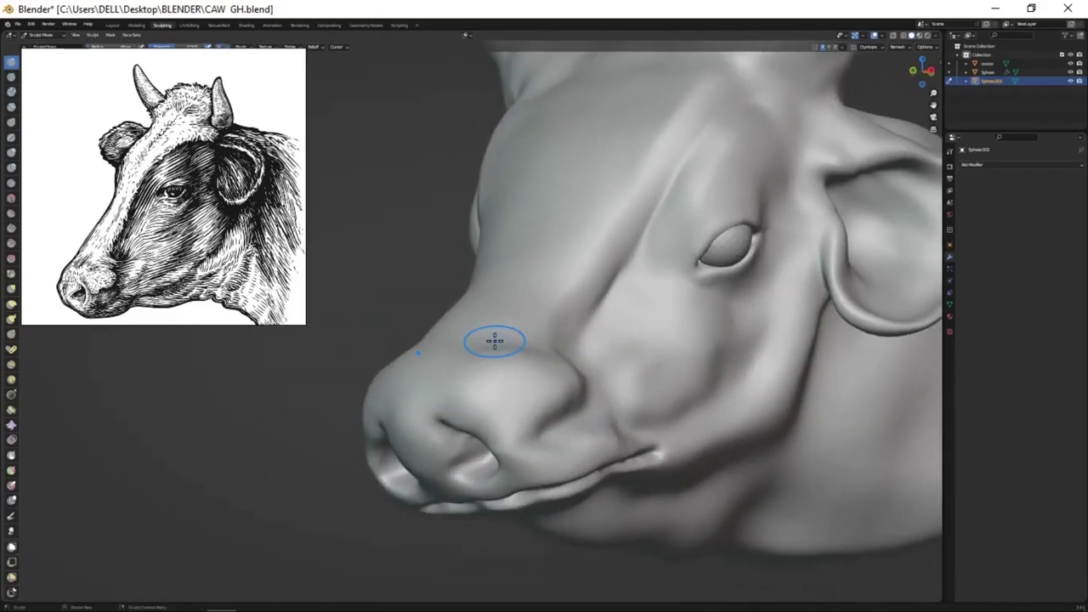
{"action": "scroll", "coordinate": [482, 386], "scroll_direction": "down", "scroll_amount": 2}
{"action": "middle_click_drag", "start_coordinate": [481, 385], "coordinate": [559, 352]}
{"action": "scroll", "coordinate": [559, 352], "scroll_direction": "up", "scroll_amount": 2}
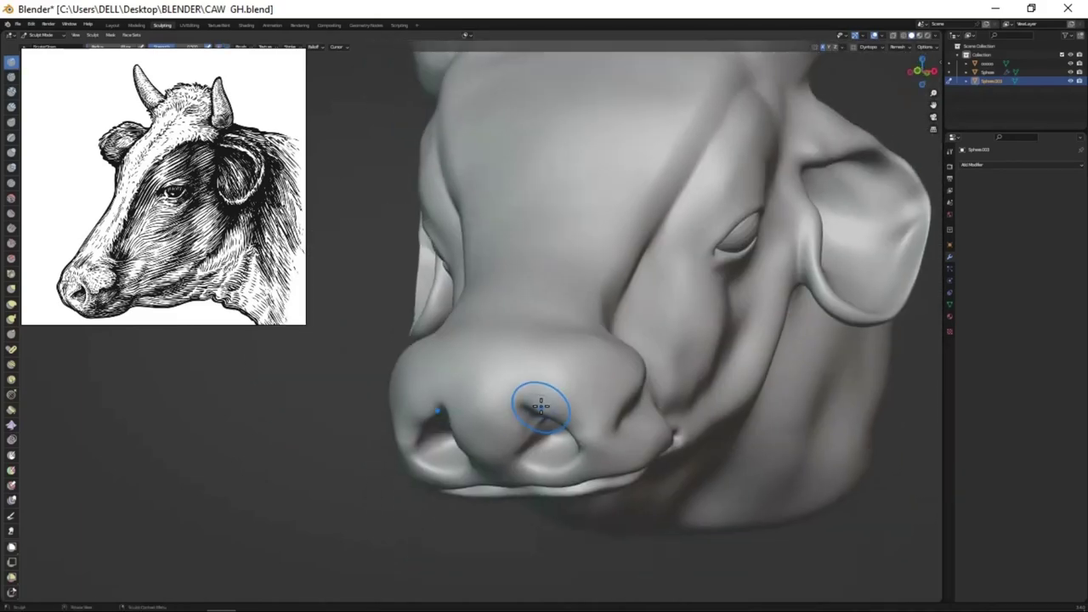
{"action": "mouse_move", "coordinate": [525, 415]}
{"action": "middle_mouse_down"}
{"action": "mouse_move", "coordinate": [554, 449]}
{"action": "mouse_move", "coordinate": [481, 425]}
{"action": "mouse_move", "coordinate": [518, 400]}
{"action": "mouse_move", "coordinate": [444, 344]}
{"action": "mouse_move", "coordinate": [591, 396]}
{"action": "mouse_move", "coordinate": [549, 376]}
{"action": "mouse_move", "coordinate": [548, 266]}
{"action": "middle_mouse_up"}
{"action": "scroll", "coordinate": [427, 312], "scroll_direction": "down", "scroll_amount": 2}
{"action": "scroll", "coordinate": [590, 396], "scroll_direction": "up", "scroll_amount": 3}
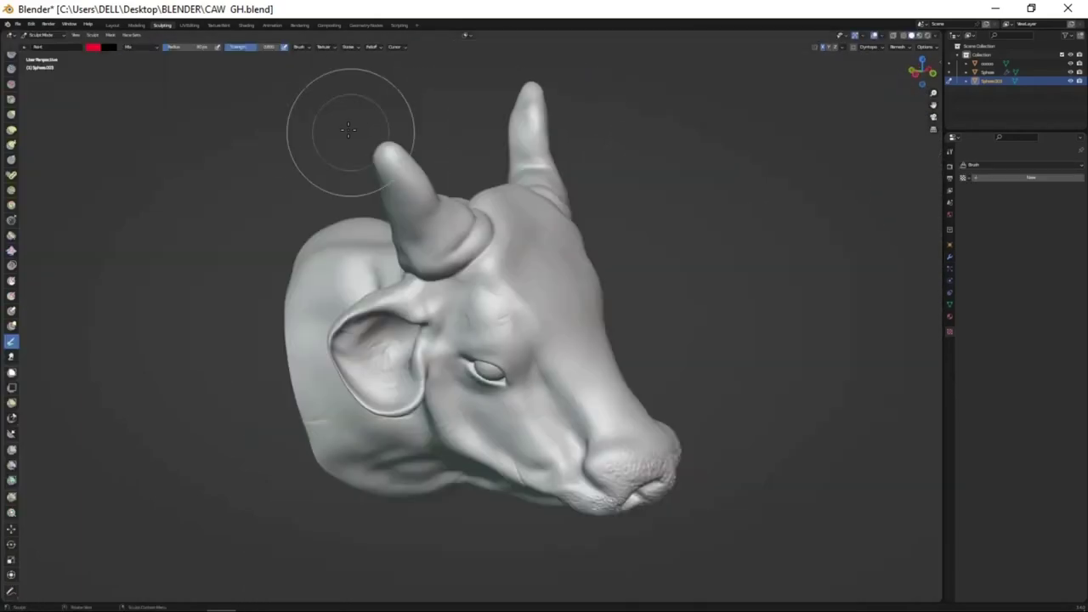
- Paint the cheeks, eye area and forehead red up to the horn bases
{"action": "middle_click_drag", "start_coordinate": [450, 330], "coordinate": [553, 450]}
{"action": "left_click_drag", "start_coordinate": [553, 450], "coordinate": [497, 237]}
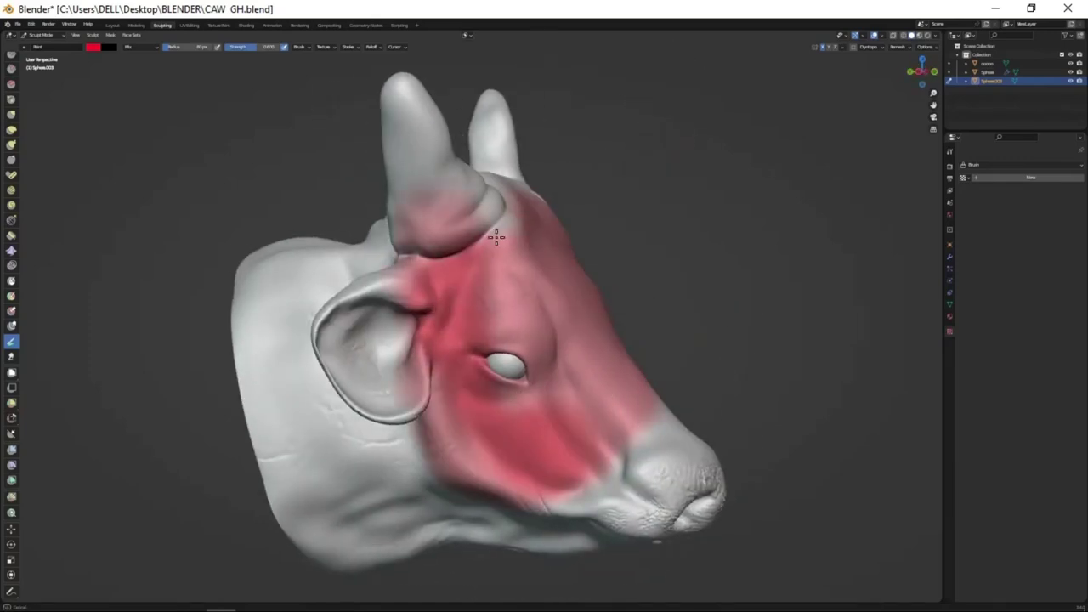
{"action": "mouse_move", "coordinate": [500, 290]}
{"action": "left_mouse_down"}
{"action": "mouse_move", "coordinate": [510, 442]}
{"action": "mouse_move", "coordinate": [459, 255]}
{"action": "left_mouse_up"}
{"action": "middle_click_drag", "start_coordinate": [459, 255], "coordinate": [522, 323]}
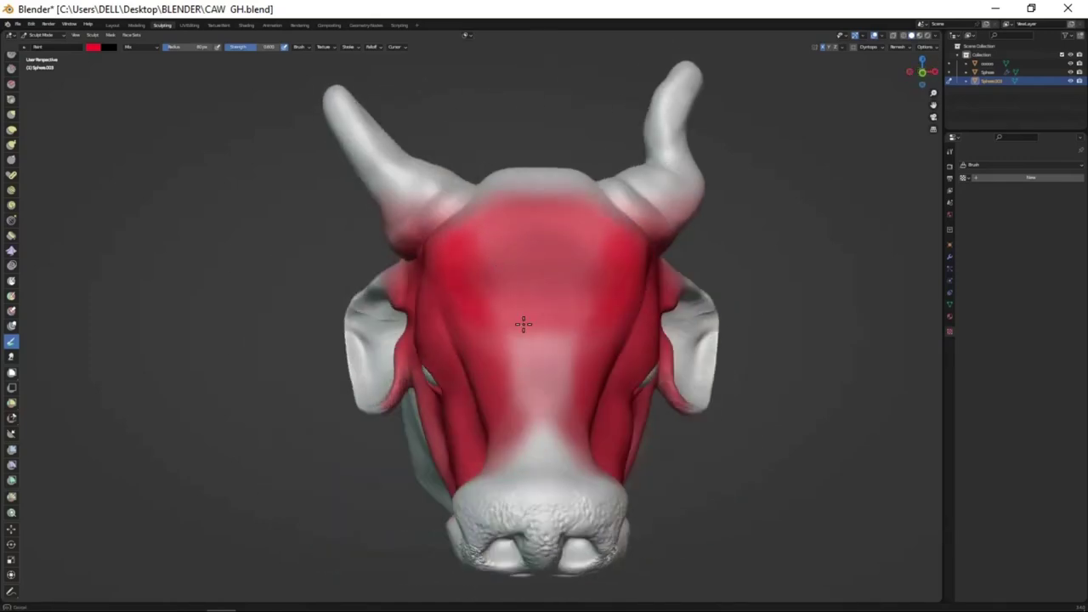
{"action": "mouse_move", "coordinate": [522, 323]}
{"action": "left_mouse_down"}
{"action": "mouse_move", "coordinate": [523, 221]}
{"action": "mouse_move", "coordinate": [545, 197]}
{"action": "left_mouse_up"}
{"action": "middle_click_drag", "start_coordinate": [544, 197], "coordinate": [663, 468]}
{"action": "left_click_drag", "start_coordinate": [663, 469], "coordinate": [374, 450]}
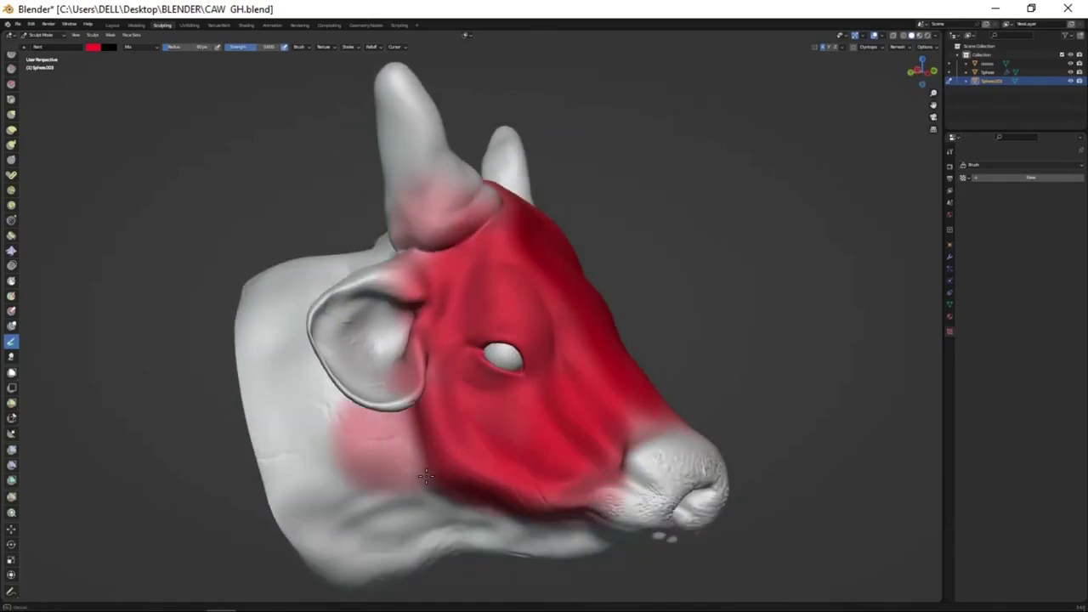
- Paint the jaw and the flat end of the neck fully red
{"action": "mouse_move", "coordinate": [374, 450]}
{"action": "middle_mouse_down"}
{"action": "mouse_move", "coordinate": [529, 492]}
{"action": "mouse_move", "coordinate": [498, 158]}
{"action": "middle_mouse_up"}
{"action": "mouse_move", "coordinate": [498, 158]}
{"action": "left_mouse_down"}
{"action": "mouse_move", "coordinate": [340, 400]}
{"action": "mouse_move", "coordinate": [433, 390]}
{"action": "mouse_move", "coordinate": [366, 221]}
{"action": "left_mouse_up"}
{"action": "middle_click_drag", "start_coordinate": [366, 222], "coordinate": [553, 255]}
{"action": "mouse_move", "coordinate": [553, 255]}
{"action": "left_mouse_down"}
{"action": "mouse_move", "coordinate": [646, 255]}
{"action": "mouse_move", "coordinate": [511, 382]}
{"action": "left_mouse_up"}
{"action": "middle_click_drag", "start_coordinate": [510, 383], "coordinate": [483, 341]}
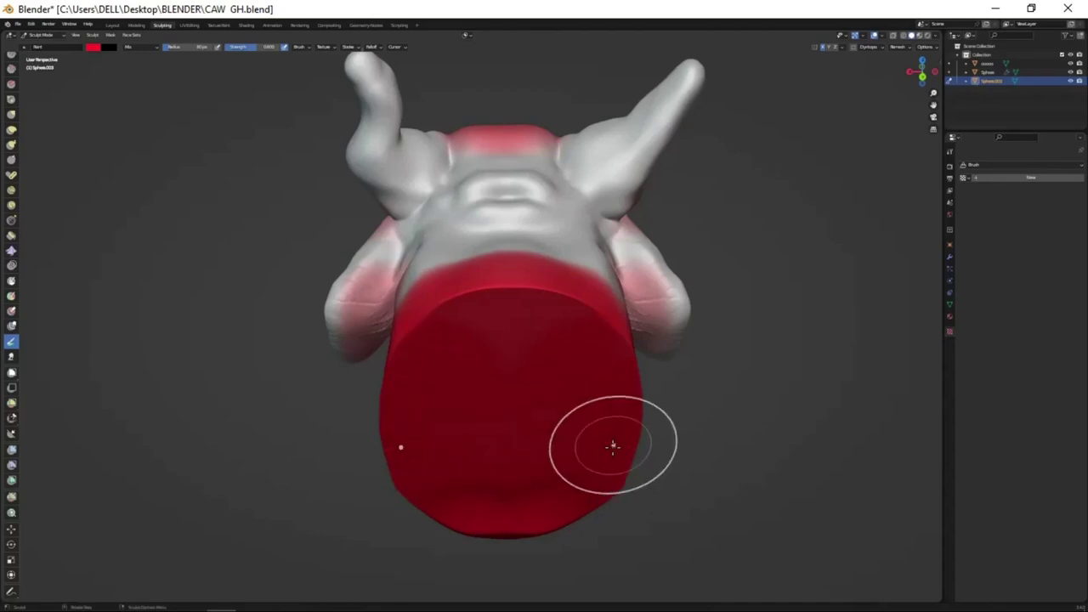
- Orbit over the top, side and front to check the red-painted head
{"action": "mouse_move", "coordinate": [613, 447]}
{"action": "middle_mouse_down"}
{"action": "mouse_move", "coordinate": [555, 316]}
{"action": "mouse_move", "coordinate": [545, 251]}
{"action": "middle_mouse_up"}
{"action": "middle_click_drag", "start_coordinate": [567, 408], "coordinate": [559, 352]}
{"action": "scroll", "coordinate": [558, 353], "scroll_direction": "up", "scroll_amount": 2}
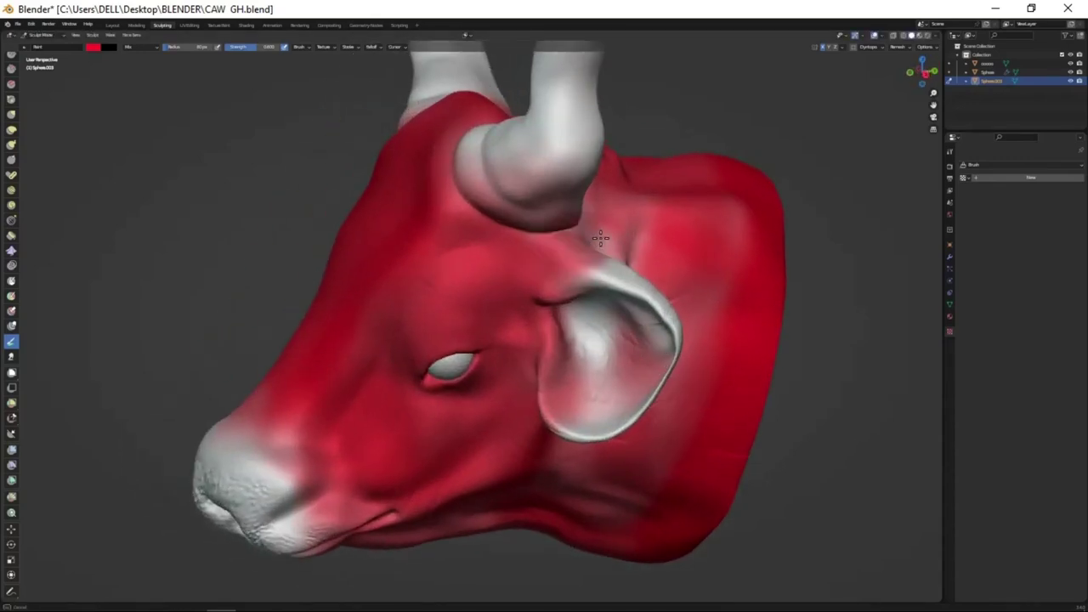
{"action": "middle_click_drag", "start_coordinate": [590, 238], "coordinate": [561, 213]}
{"action": "mouse_move", "coordinate": [340, 495]}
{"action": "middle_mouse_down"}
{"action": "mouse_move", "coordinate": [426, 383]}
{"action": "mouse_move", "coordinate": [516, 442]}
{"action": "mouse_move", "coordinate": [619, 408]}
{"action": "mouse_move", "coordinate": [625, 380]}
{"action": "middle_mouse_up"}
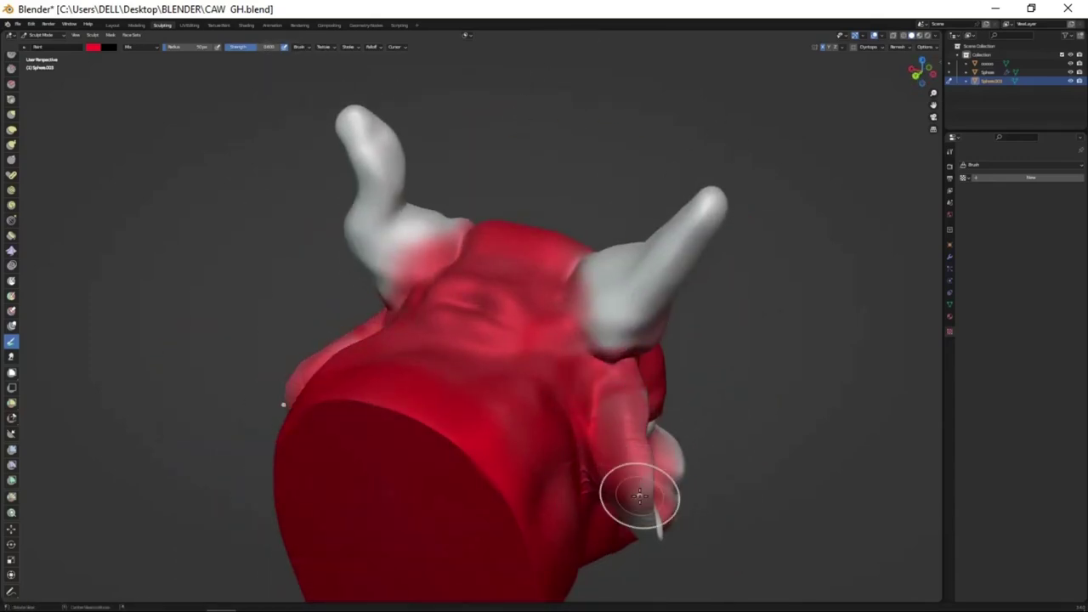
{"action": "mouse_move", "coordinate": [639, 496]}
{"action": "middle_mouse_down"}
{"action": "mouse_move", "coordinate": [549, 462]}
{"action": "mouse_move", "coordinate": [519, 253]}
{"action": "middle_mouse_up"}
{"action": "mouse_move", "coordinate": [345, 471]}
{"action": "middle_mouse_down"}
{"action": "mouse_move", "coordinate": [493, 361]}
{"action": "mouse_move", "coordinate": [533, 381]}
{"action": "mouse_move", "coordinate": [430, 342]}
{"action": "mouse_move", "coordinate": [99, 49]}
{"action": "middle_mouse_up"}
- Switch the brush colour to black and paint the snout black
{"action": "left_click", "coordinate": [99, 48]}
{"action": "left_click_drag", "start_coordinate": [119, 159], "coordinate": [85, 159]}
{"action": "mouse_move", "coordinate": [153, 170]}
{"action": "middle_mouse_down"}
{"action": "mouse_move", "coordinate": [525, 417]}
{"action": "mouse_move", "coordinate": [663, 377]}
{"action": "middle_mouse_up"}
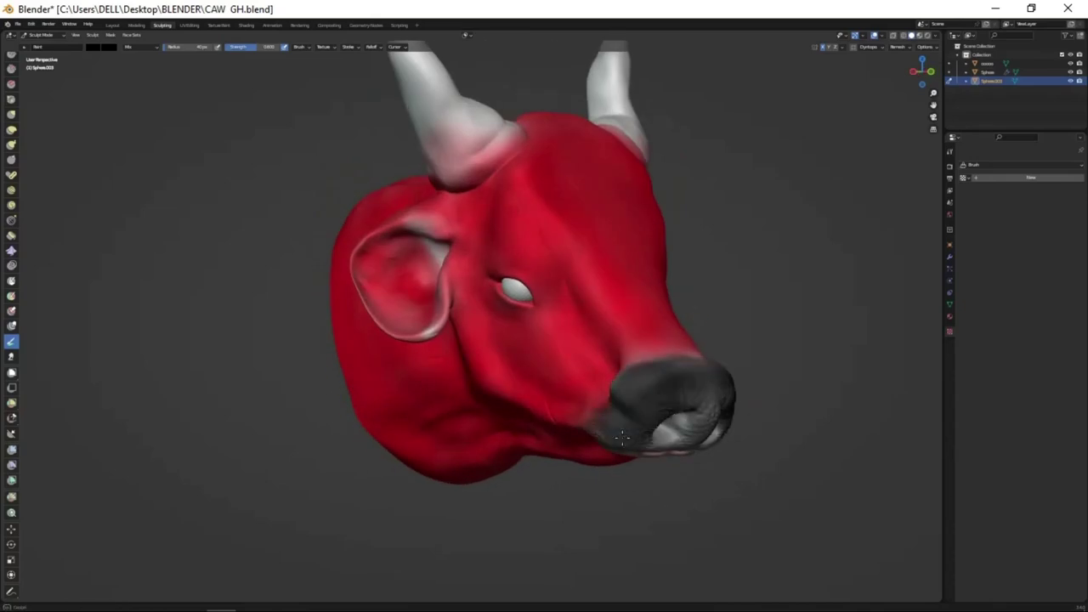
{"action": "middle_click_drag", "start_coordinate": [622, 437], "coordinate": [548, 384]}
{"action": "middle_click_drag", "start_coordinate": [545, 424], "coordinate": [644, 372]}
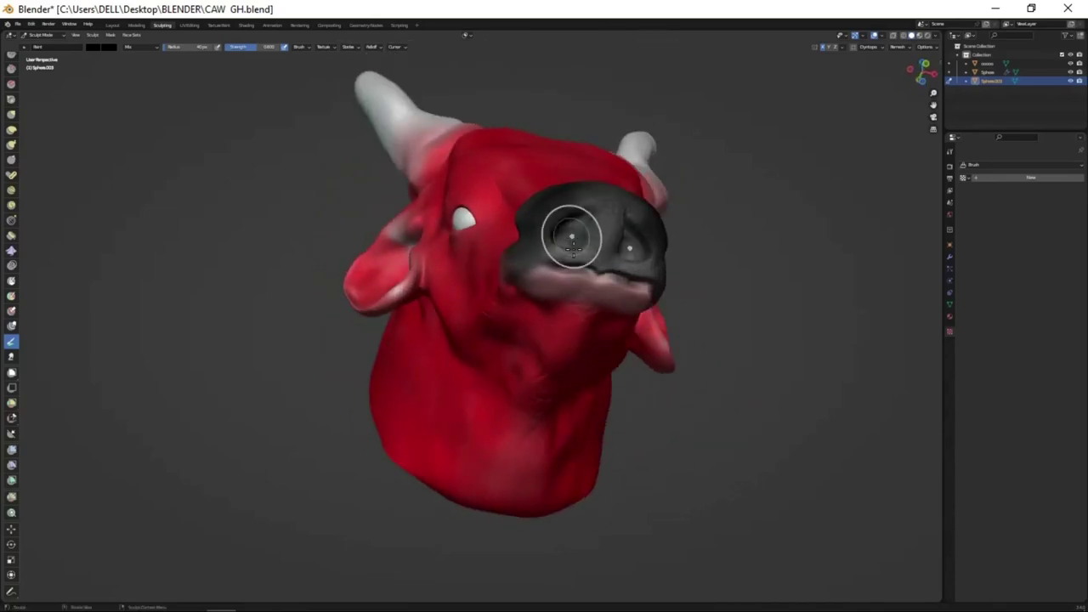
- Orbit from top to front views to check the black snout and inner ears
{"action": "mouse_move", "coordinate": [570, 236]}
{"action": "middle_mouse_down"}
{"action": "mouse_move", "coordinate": [553, 280]}
{"action": "mouse_move", "coordinate": [570, 212]}
{"action": "mouse_move", "coordinate": [557, 463]}
{"action": "mouse_move", "coordinate": [553, 382]}
{"action": "mouse_move", "coordinate": [578, 316]}
{"action": "middle_mouse_up"}
{"action": "scroll", "coordinate": [579, 315], "scroll_direction": "up", "scroll_amount": 3}
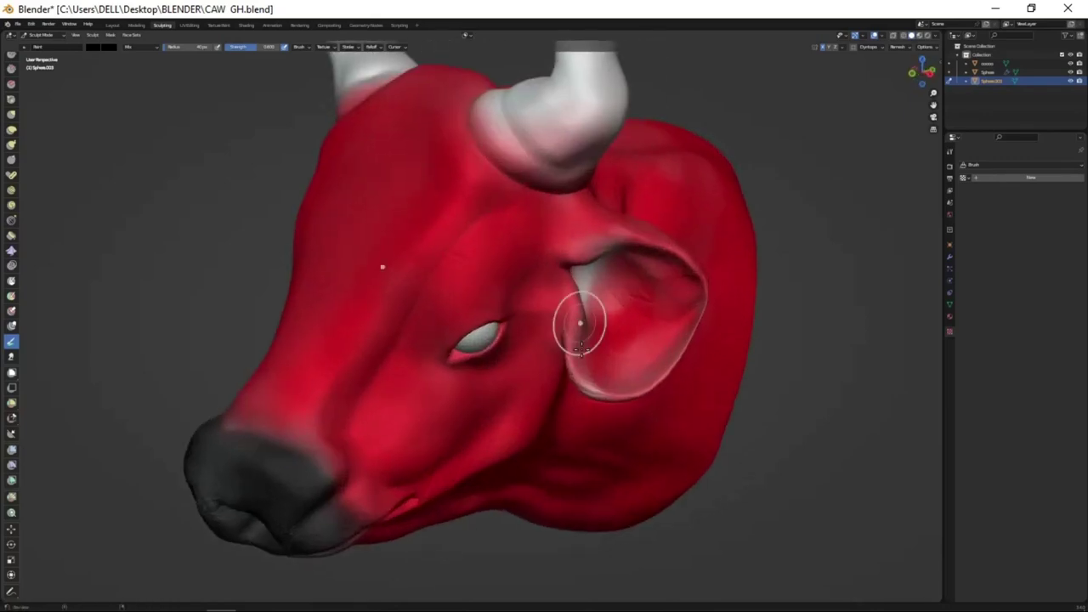
{"action": "scroll", "coordinate": [532, 340], "scroll_direction": "up", "scroll_amount": 2}
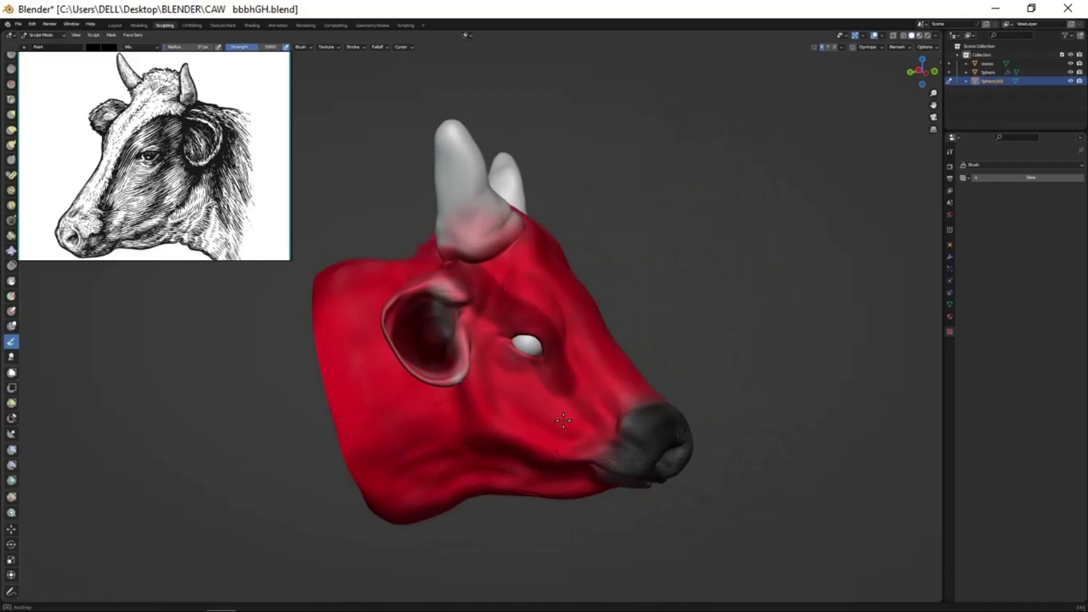
{"action": "mouse_move", "coordinate": [562, 387]}
{"action": "middle_mouse_down"}
{"action": "mouse_move", "coordinate": [534, 388]}
{"action": "mouse_move", "coordinate": [591, 441]}
{"action": "mouse_move", "coordinate": [568, 290]}
{"action": "middle_mouse_up"}
{"action": "scroll", "coordinate": [568, 291], "scroll_direction": "up", "scroll_amount": 3}
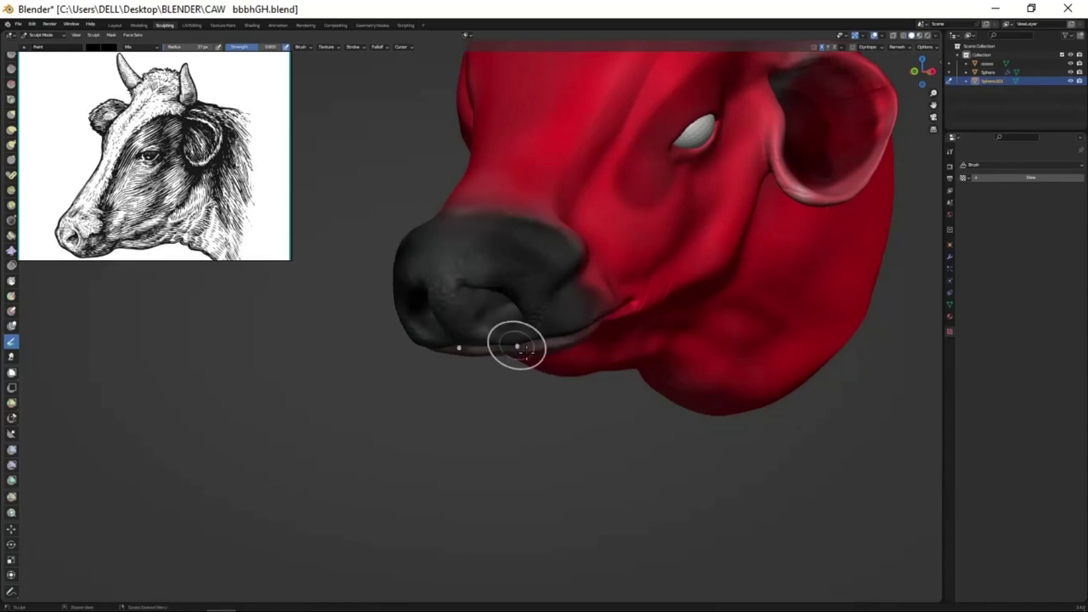
- Move the reference drawing aside and set a pale brush colour via its RGB values
{"action": "mouse_move", "coordinate": [515, 345]}
{"action": "middle_mouse_down"}
{"action": "mouse_move", "coordinate": [545, 299]}
{"action": "mouse_move", "coordinate": [552, 248]}
{"action": "mouse_move", "coordinate": [619, 352]}
{"action": "mouse_move", "coordinate": [582, 367]}
{"action": "middle_mouse_up"}
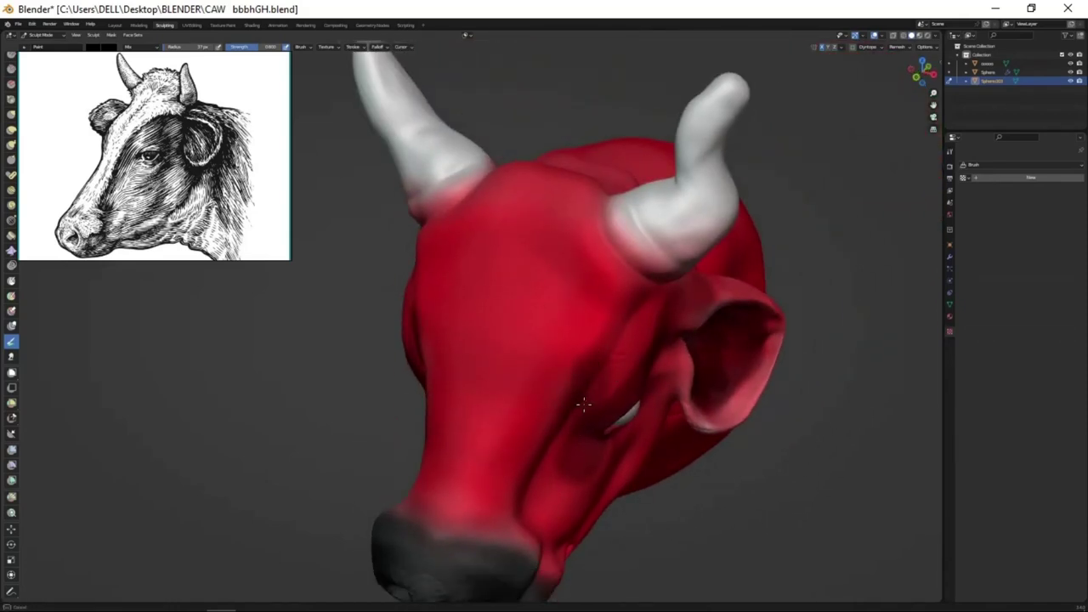
{"action": "mouse_move", "coordinate": [585, 419]}
{"action": "middle_mouse_down"}
{"action": "mouse_move", "coordinate": [668, 382]}
{"action": "mouse_move", "coordinate": [671, 297]}
{"action": "mouse_move", "coordinate": [596, 357]}
{"action": "mouse_move", "coordinate": [561, 422]}
{"action": "mouse_move", "coordinate": [553, 280]}
{"action": "mouse_move", "coordinate": [608, 345]}
{"action": "middle_mouse_up"}
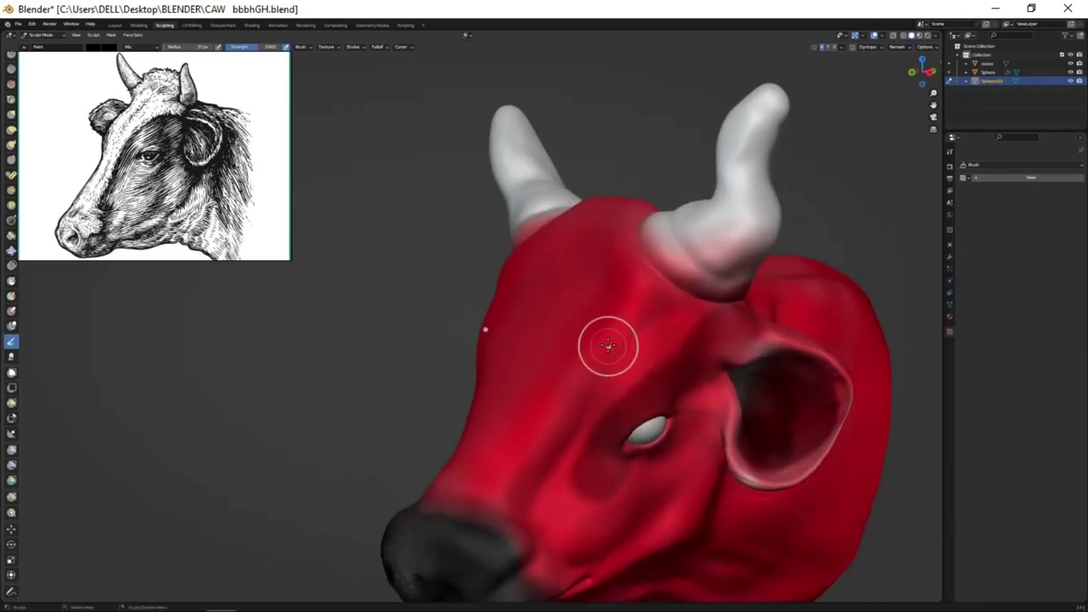
{"action": "mouse_move", "coordinate": [128, 136]}
{"action": "left_mouse_down"}
{"action": "mouse_move", "coordinate": [133, 168]}
{"action": "mouse_move", "coordinate": [371, 289]}
{"action": "mouse_move", "coordinate": [135, 287]}
{"action": "left_mouse_up"}
{"action": "left_click", "coordinate": [108, 47]}
{"action": "left_click_drag", "start_coordinate": [174, 119], "coordinate": [173, 83]}
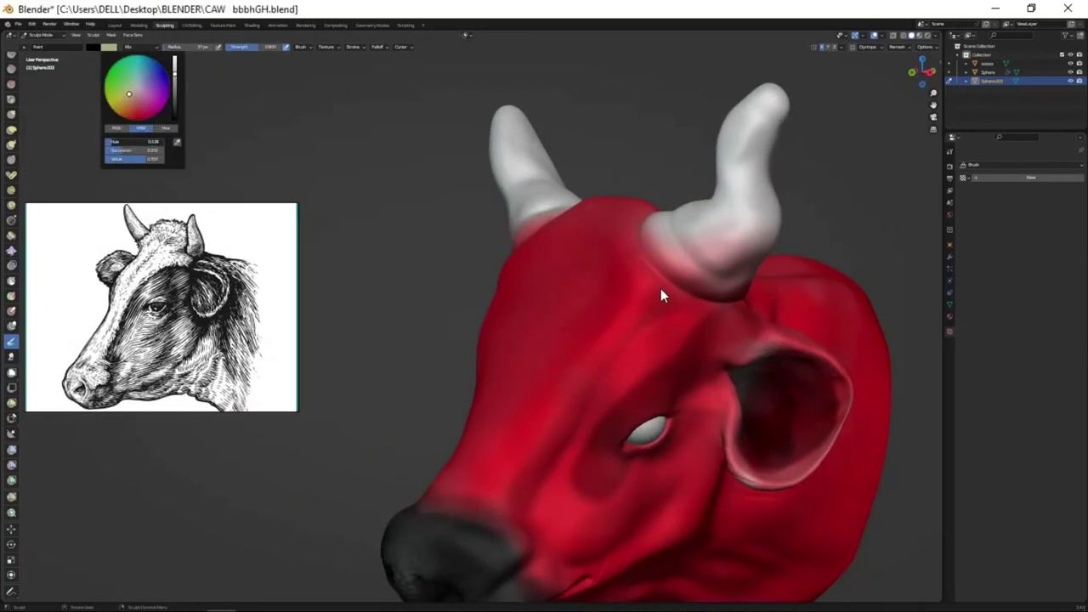
{"action": "left_click", "coordinate": [162, 129]}
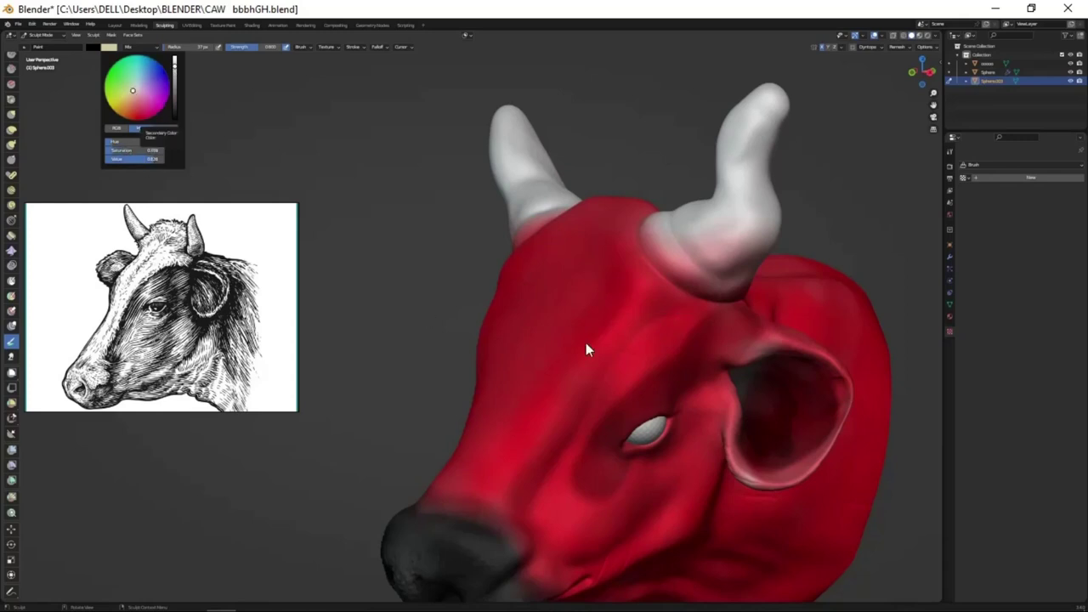
{"action": "left_click", "coordinate": [108, 46]}
{"action": "left_click", "coordinate": [134, 82]}
{"action": "left_click", "coordinate": [117, 128]}
{"action": "left_click", "coordinate": [117, 142]}
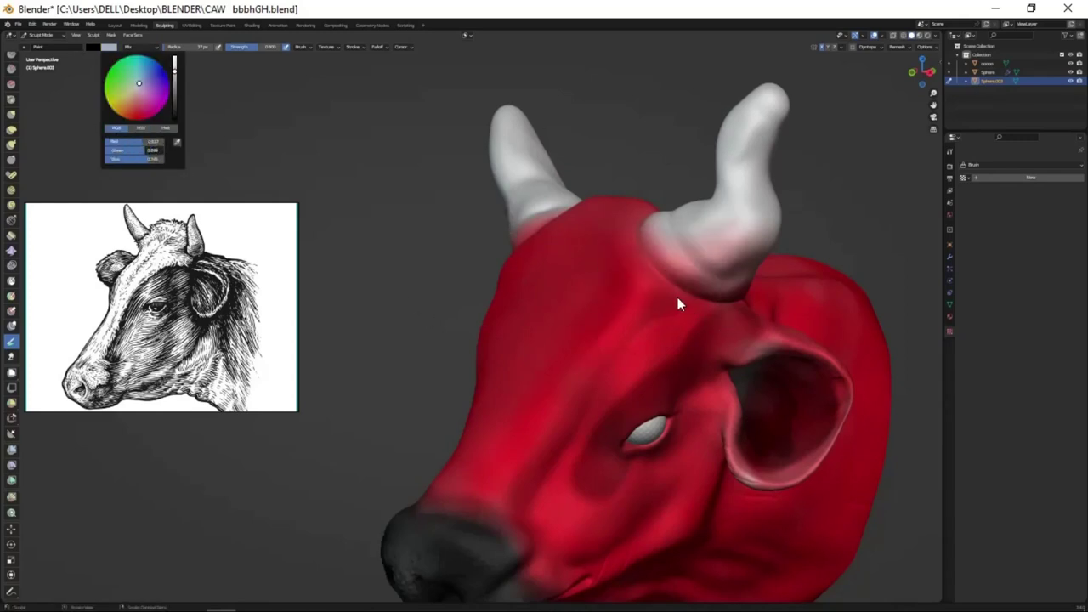
- Paint both horns with the pale colour, mirrored across the head
{"action": "mouse_move", "coordinate": [676, 224]}
{"action": "left_mouse_down"}
{"action": "mouse_move", "coordinate": [691, 226]}
{"action": "mouse_move", "coordinate": [748, 136]}
{"action": "left_mouse_up"}
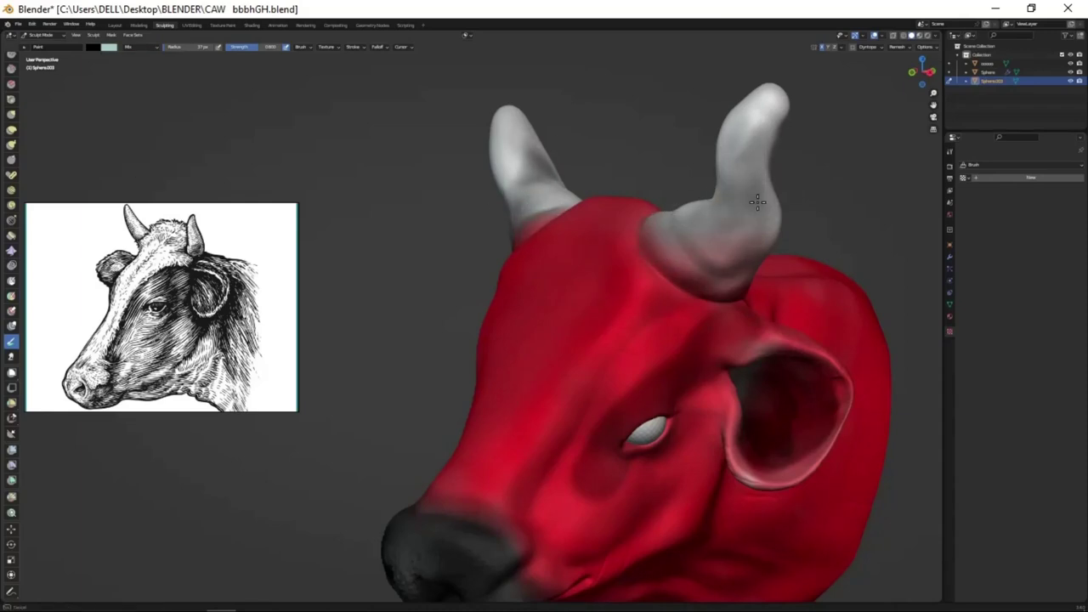
{"action": "middle_click_drag", "start_coordinate": [748, 136], "coordinate": [620, 213]}
{"action": "left_click_drag", "start_coordinate": [620, 213], "coordinate": [629, 153]}
{"action": "middle_click_drag", "start_coordinate": [629, 153], "coordinate": [573, 301]}
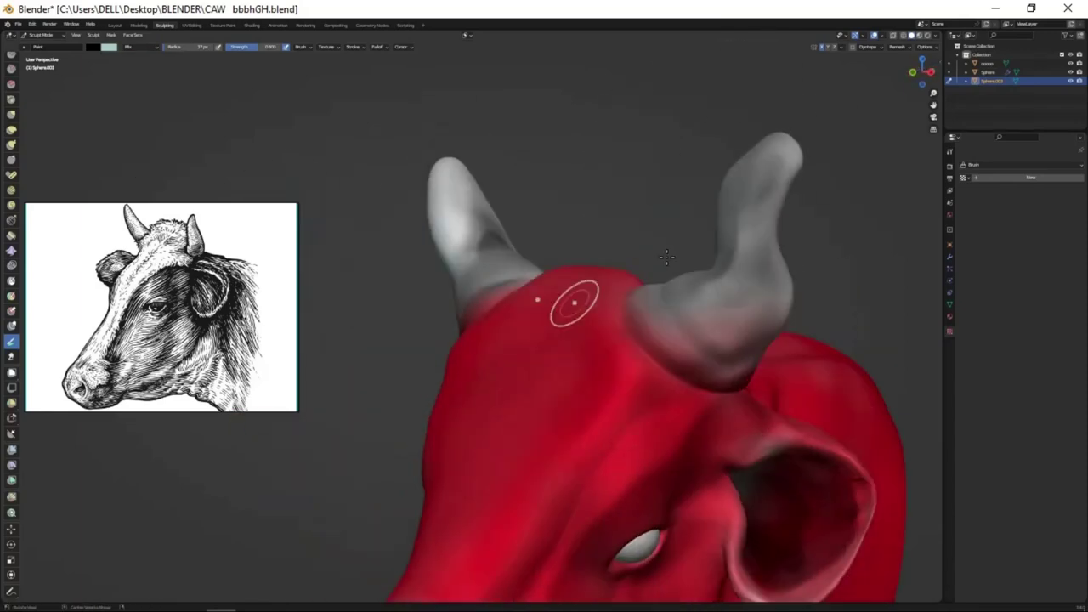
{"action": "mouse_move", "coordinate": [573, 301]}
{"action": "left_mouse_down"}
{"action": "mouse_move", "coordinate": [748, 238]}
{"action": "mouse_move", "coordinate": [697, 323]}
{"action": "left_mouse_up"}
{"action": "mouse_move", "coordinate": [697, 323]}
{"action": "middle_mouse_down"}
{"action": "mouse_move", "coordinate": [705, 460]}
{"action": "mouse_move", "coordinate": [467, 223]}
{"action": "mouse_move", "coordinate": [663, 195]}
{"action": "middle_mouse_up"}
{"action": "mouse_move", "coordinate": [663, 195]}
{"action": "left_mouse_down"}
{"action": "mouse_move", "coordinate": [626, 318]}
{"action": "mouse_move", "coordinate": [600, 316]}
{"action": "mouse_move", "coordinate": [680, 195]}
{"action": "mouse_move", "coordinate": [621, 357]}
{"action": "left_mouse_up"}
{"action": "mouse_move", "coordinate": [621, 357]}
{"action": "middle_mouse_down"}
{"action": "mouse_move", "coordinate": [696, 286]}
{"action": "mouse_move", "coordinate": [607, 380]}
{"action": "mouse_move", "coordinate": [442, 209]}
{"action": "middle_mouse_up"}
- Pick a stronger pink brush colour, add a new brush texture and resize the brush
{"action": "left_click", "coordinate": [109, 46]}
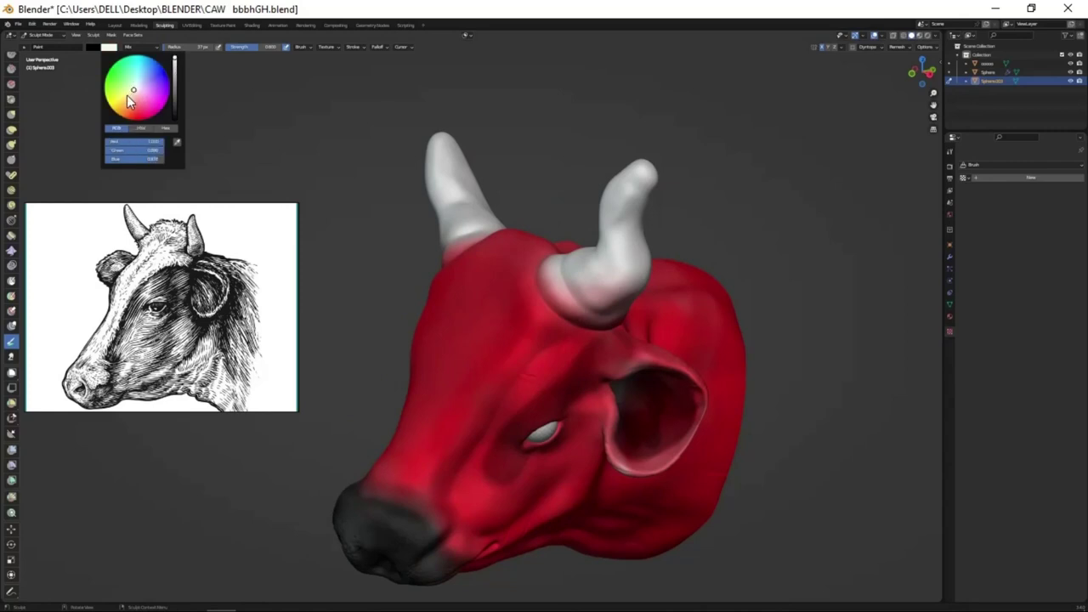
{"action": "left_click", "coordinate": [142, 96]}
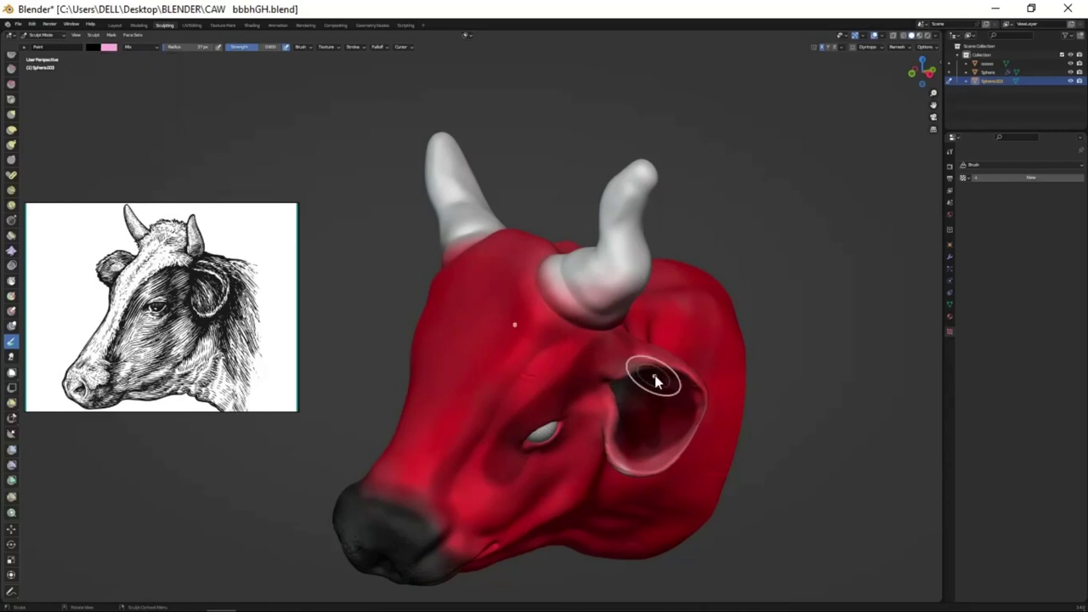
{"action": "left_click", "coordinate": [1046, 178]}
{"action": "middle_click_drag", "start_coordinate": [646, 323], "coordinate": [468, 342]}
{"action": "left_click", "coordinate": [109, 46]}
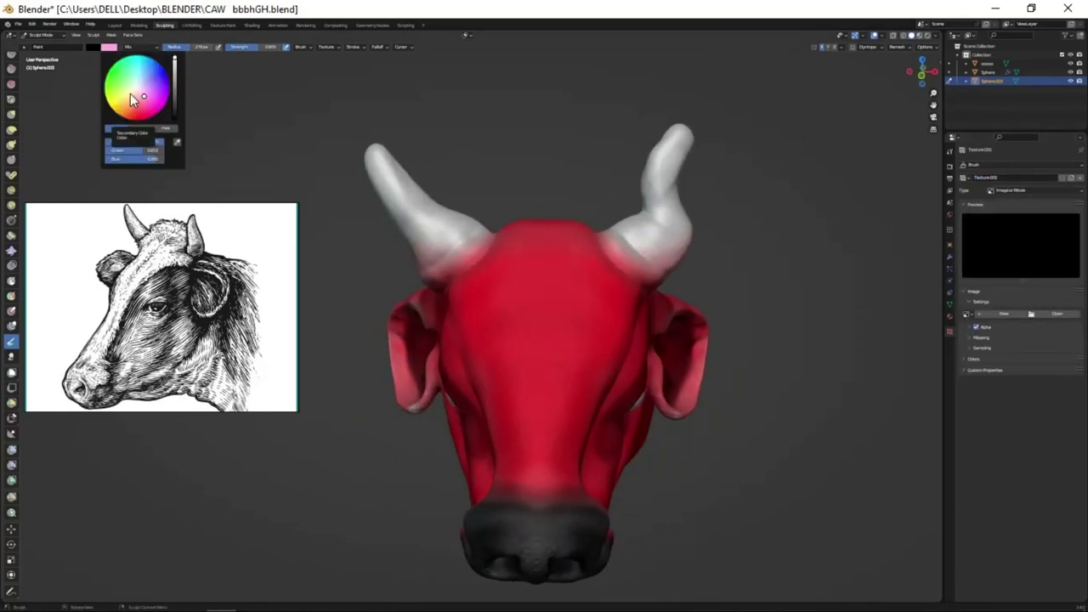
{"action": "key", "text": "f"}
{"action": "left_click", "coordinate": [657, 242]}
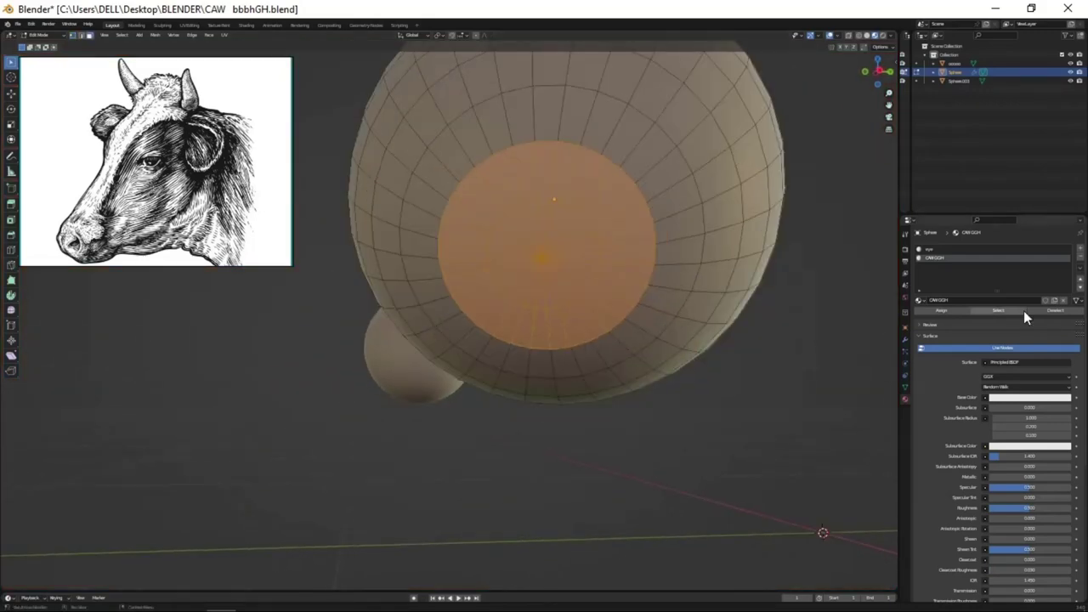
- Set the eye material's Base Color to black
{"action": "left_click", "coordinate": [1029, 397]}
{"action": "left_click_drag", "start_coordinate": [1028, 371], "coordinate": [986, 371]}
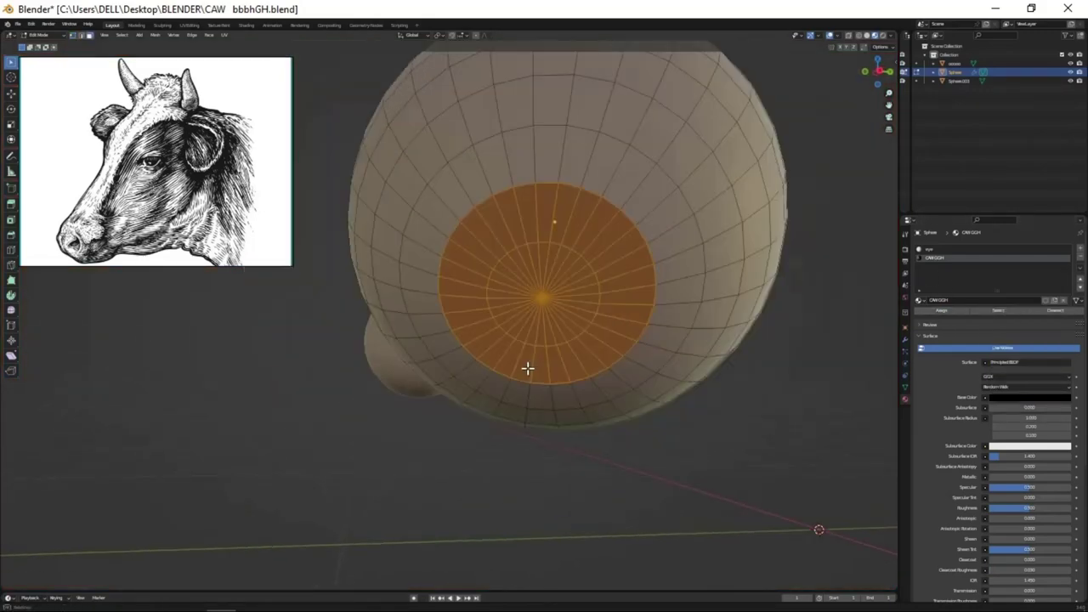
{"action": "middle_click_drag", "start_coordinate": [527, 365], "coordinate": [386, 390]}
{"action": "scroll", "coordinate": [386, 391], "scroll_direction": "down", "scroll_amount": 3}
- Return to Object Mode and select the eye sphere to inspect it
{"action": "key", "text": "Tab"}
{"action": "scroll", "coordinate": [386, 390], "scroll_direction": "down", "scroll_amount": 4}
{"action": "middle_click_drag", "start_coordinate": [477, 447], "coordinate": [453, 442]}
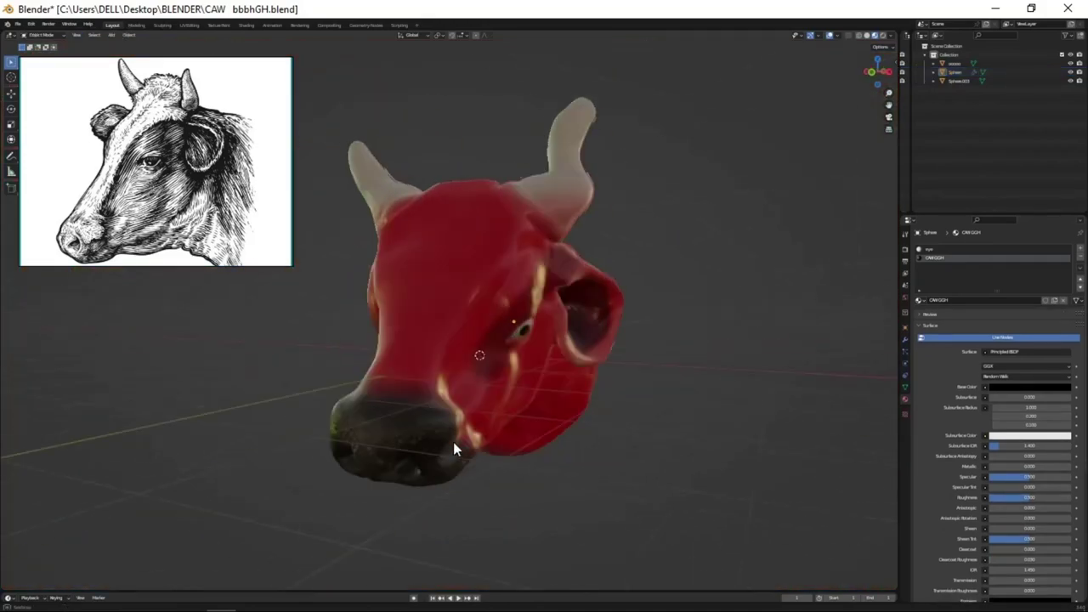
{"action": "scroll", "coordinate": [382, 360], "scroll_direction": "up", "scroll_amount": 5}
{"action": "left_click", "coordinate": [382, 360]}
{"action": "scroll", "coordinate": [381, 361], "scroll_direction": "up", "scroll_amount": 3}
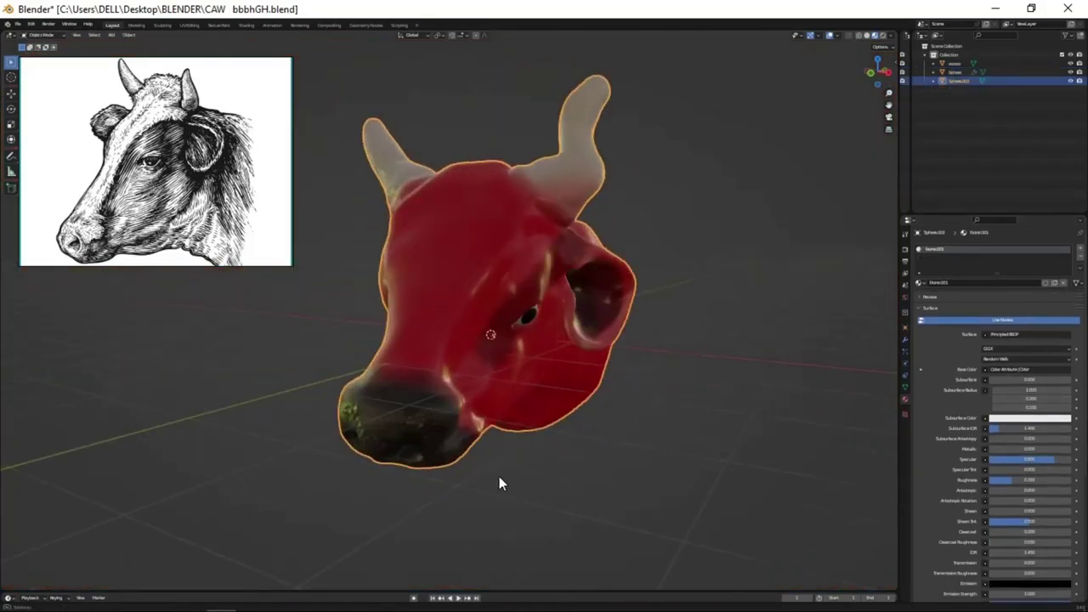
{"action": "middle_click_drag", "start_coordinate": [499, 483], "coordinate": [440, 469]}
{"action": "scroll", "coordinate": [411, 360], "scroll_direction": "up", "scroll_amount": 2}
{"action": "mouse_move", "coordinate": [410, 360]}
{"action": "middle_mouse_down"}
{"action": "mouse_move", "coordinate": [579, 405]}
{"action": "mouse_move", "coordinate": [442, 430]}
{"action": "middle_mouse_up"}
{"action": "scroll", "coordinate": [442, 430], "scroll_direction": "down", "scroll_amount": 2}
- Raise the head material's Roughness to about 0.5 and check the viewport shading
{"action": "left_click_drag", "start_coordinate": [1008, 480], "coordinate": [1034, 480]}
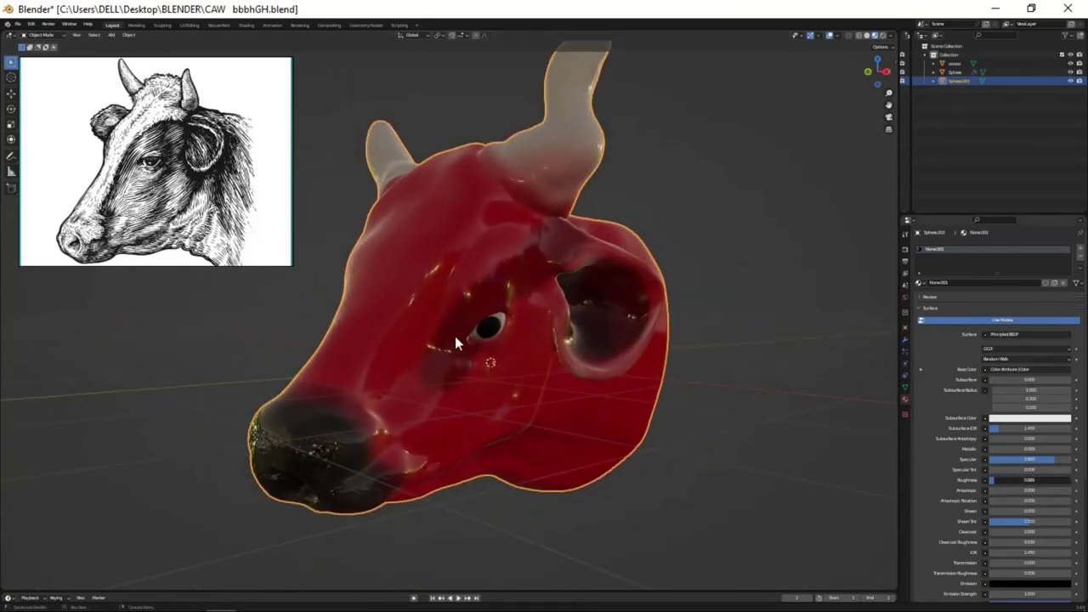
{"action": "mouse_move", "coordinate": [508, 483]}
{"action": "middle_mouse_down"}
{"action": "mouse_move", "coordinate": [329, 481]}
{"action": "mouse_move", "coordinate": [442, 478]}
{"action": "middle_mouse_up"}
{"action": "left_click", "coordinate": [889, 37]}
{"action": "mouse_move", "coordinate": [697, 221]}
{"action": "middle_mouse_down"}
{"action": "mouse_move", "coordinate": [522, 384]}
{"action": "mouse_move", "coordinate": [502, 366]}
{"action": "mouse_move", "coordinate": [781, 149]}
{"action": "mouse_move", "coordinate": [493, 387]}
{"action": "mouse_move", "coordinate": [599, 355]}
{"action": "mouse_move", "coordinate": [435, 280]}
{"action": "middle_mouse_up"}
{"action": "middle_click_drag", "start_coordinate": [578, 173], "coordinate": [442, 196]}
- Switch to the Sculpting workspace and set the brush colour to dark teal
{"action": "left_click", "coordinate": [163, 25]}
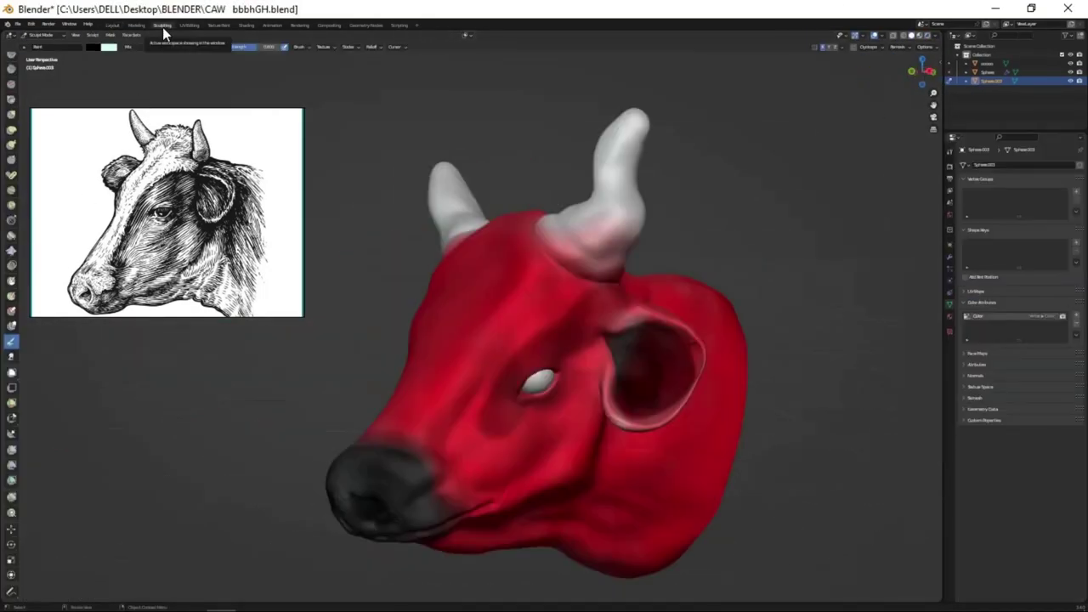
{"action": "middle_click_drag", "start_coordinate": [510, 340], "coordinate": [561, 323]}
{"action": "left_click", "coordinate": [108, 47]}
{"action": "left_click", "coordinate": [134, 75]}
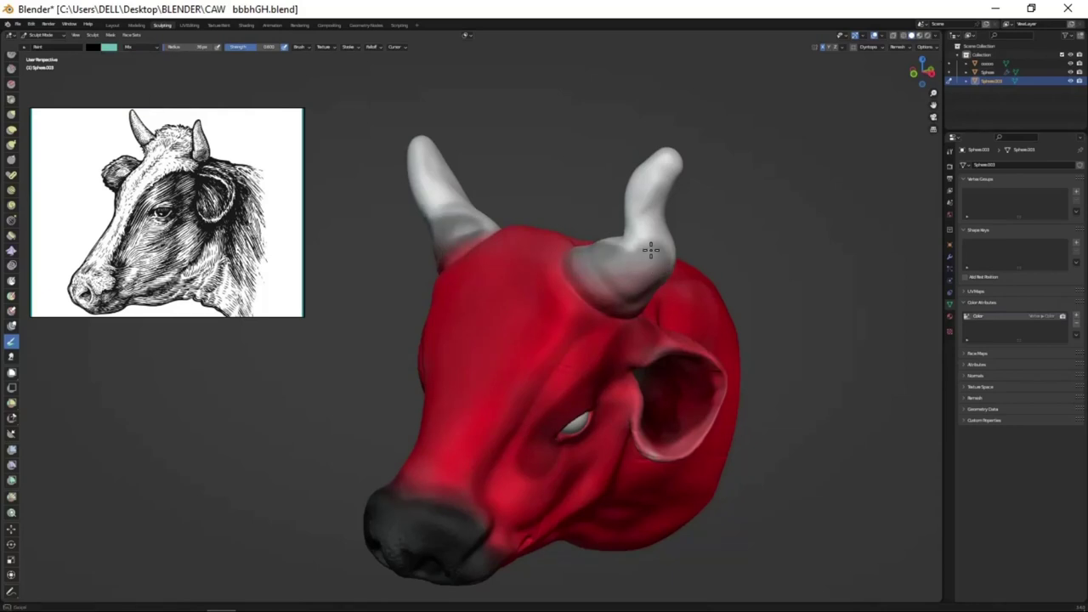
- Darken both horn bases with the teal paint
{"action": "mouse_move", "coordinate": [651, 250]}
{"action": "middle_mouse_down"}
{"action": "mouse_move", "coordinate": [423, 259]}
{"action": "mouse_move", "coordinate": [564, 291]}
{"action": "mouse_move", "coordinate": [500, 351]}
{"action": "mouse_move", "coordinate": [550, 216]}
{"action": "middle_mouse_up"}
{"action": "middle_click_drag", "start_coordinate": [553, 331], "coordinate": [329, 316]}
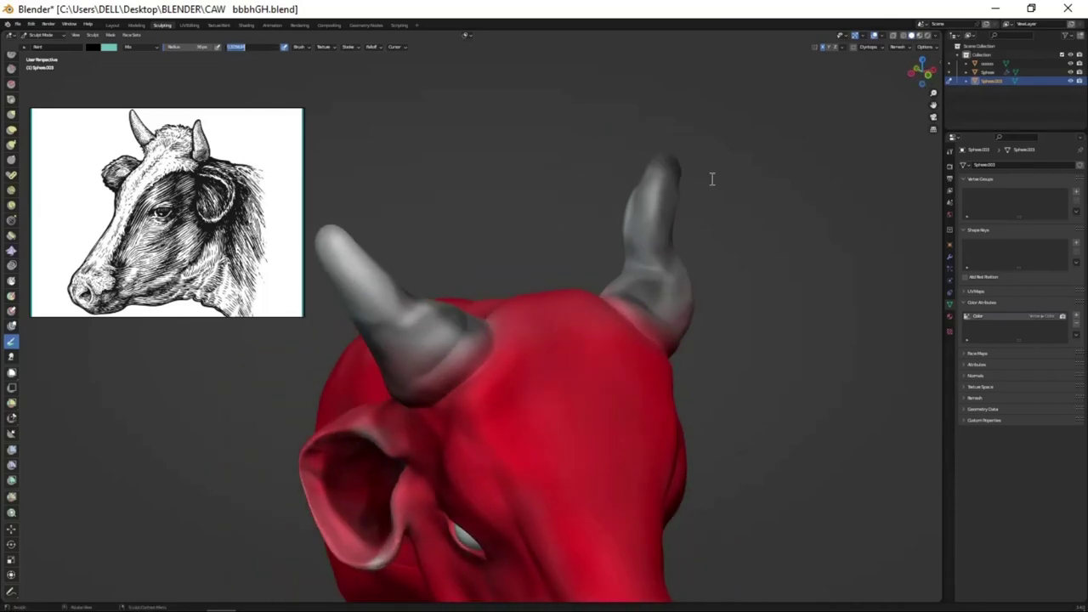
{"action": "middle_click_drag", "start_coordinate": [525, 346], "coordinate": [486, 250]}
{"action": "left_click_drag", "start_coordinate": [485, 250], "coordinate": [493, 289]}
{"action": "middle_click_drag", "start_coordinate": [493, 289], "coordinate": [527, 323]}
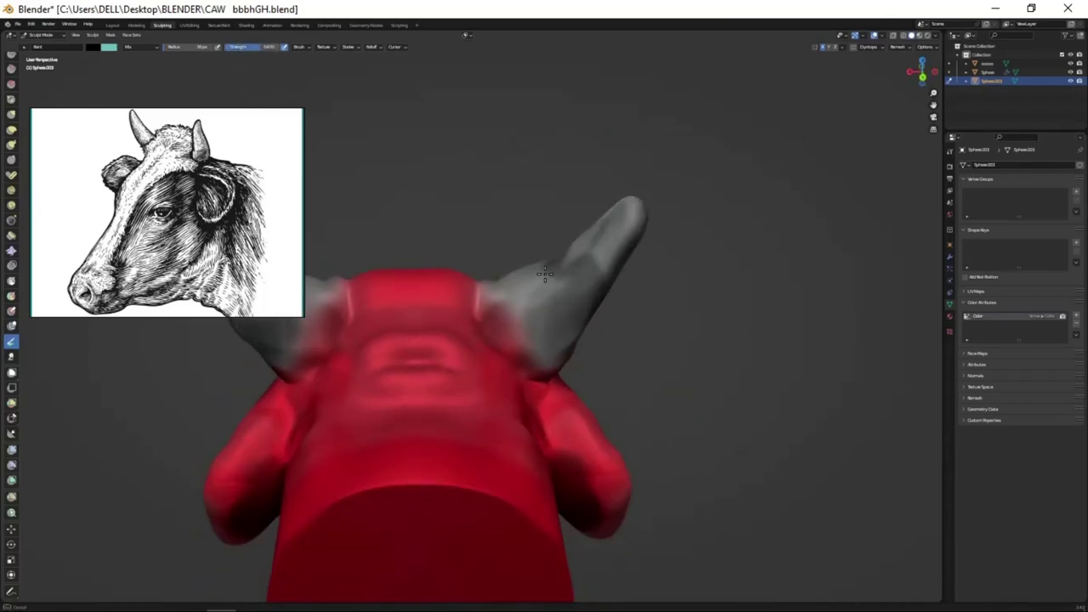
{"action": "left_click_drag", "start_coordinate": [527, 323], "coordinate": [546, 306]}
- Orbit around the horns from front, side and above until they read black
{"action": "middle_click_drag", "start_coordinate": [548, 428], "coordinate": [601, 342]}
{"action": "middle_click_drag", "start_coordinate": [518, 284], "coordinate": [676, 207]}
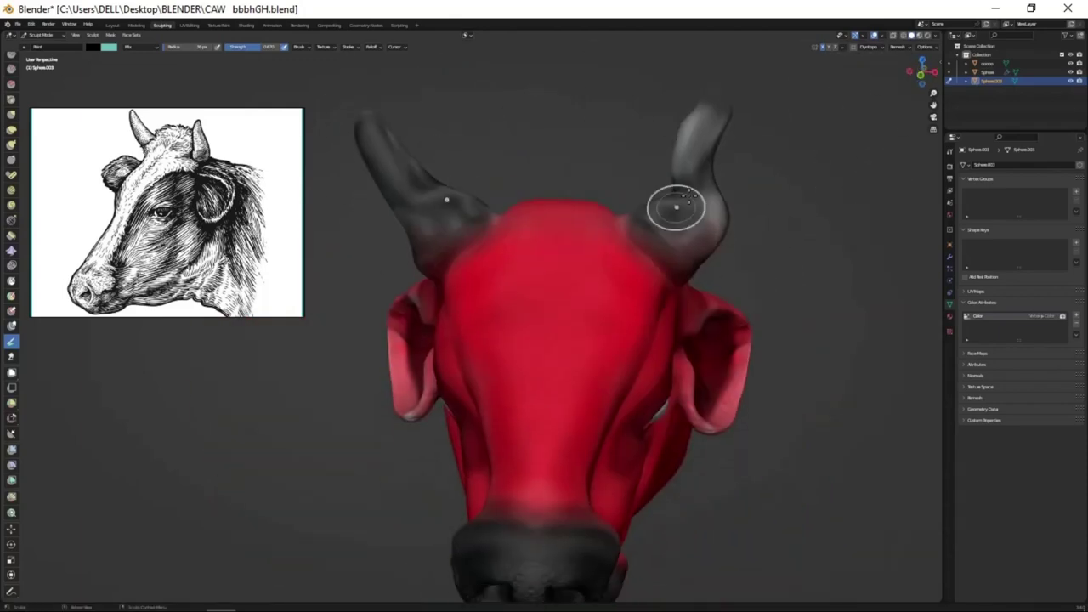
{"action": "mouse_move", "coordinate": [766, 127]}
{"action": "middle_mouse_down"}
{"action": "mouse_move", "coordinate": [639, 372]}
{"action": "mouse_move", "coordinate": [760, 382]}
{"action": "mouse_move", "coordinate": [599, 333]}
{"action": "mouse_move", "coordinate": [536, 277]}
{"action": "middle_mouse_up"}
{"action": "middle_click_drag", "start_coordinate": [582, 370], "coordinate": [667, 439]}
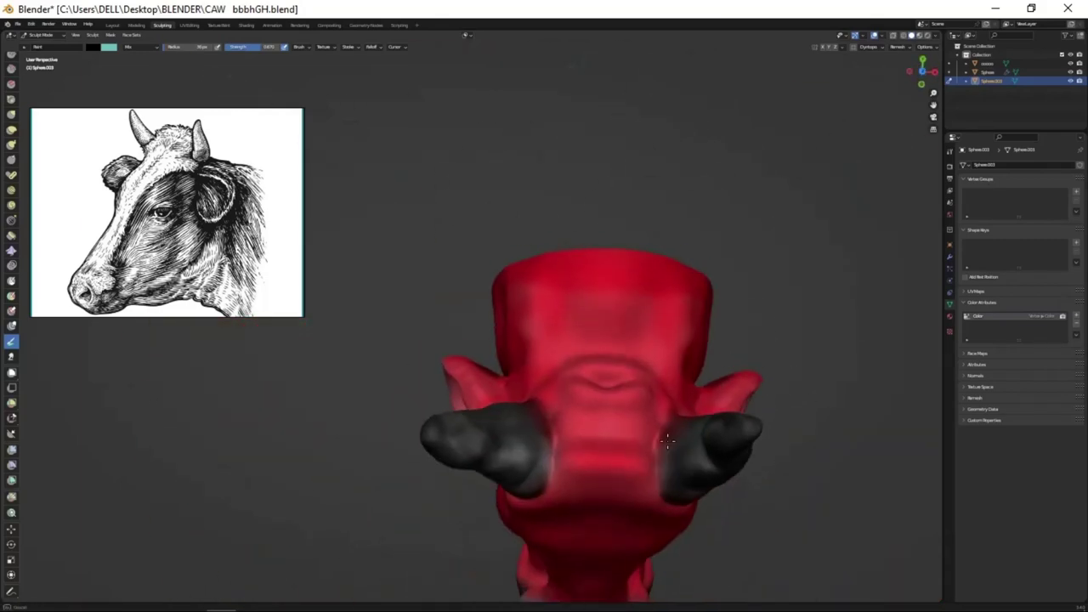
{"action": "mouse_move", "coordinate": [459, 445]}
{"action": "middle_mouse_down"}
{"action": "mouse_move", "coordinate": [674, 411]}
{"action": "mouse_move", "coordinate": [683, 347]}
{"action": "middle_mouse_up"}
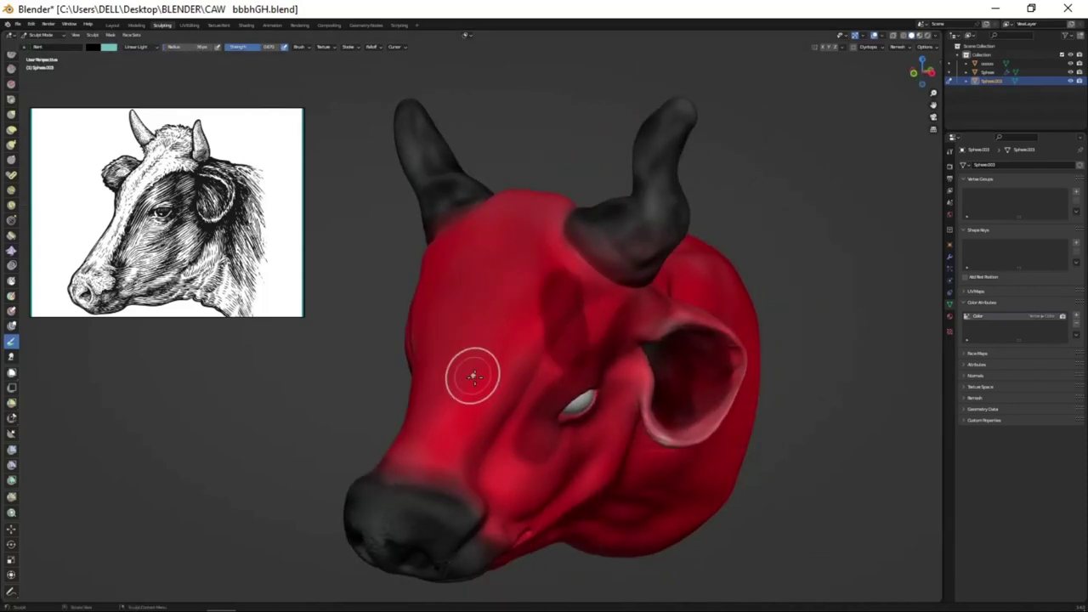
{"action": "mouse_move", "coordinate": [473, 376]}
{"action": "middle_mouse_down"}
{"action": "mouse_move", "coordinate": [644, 340]}
{"action": "mouse_move", "coordinate": [678, 502]}
{"action": "mouse_move", "coordinate": [646, 425]}
{"action": "middle_mouse_up"}
{"action": "scroll", "coordinate": [612, 365], "scroll_direction": "up", "scroll_amount": 3}
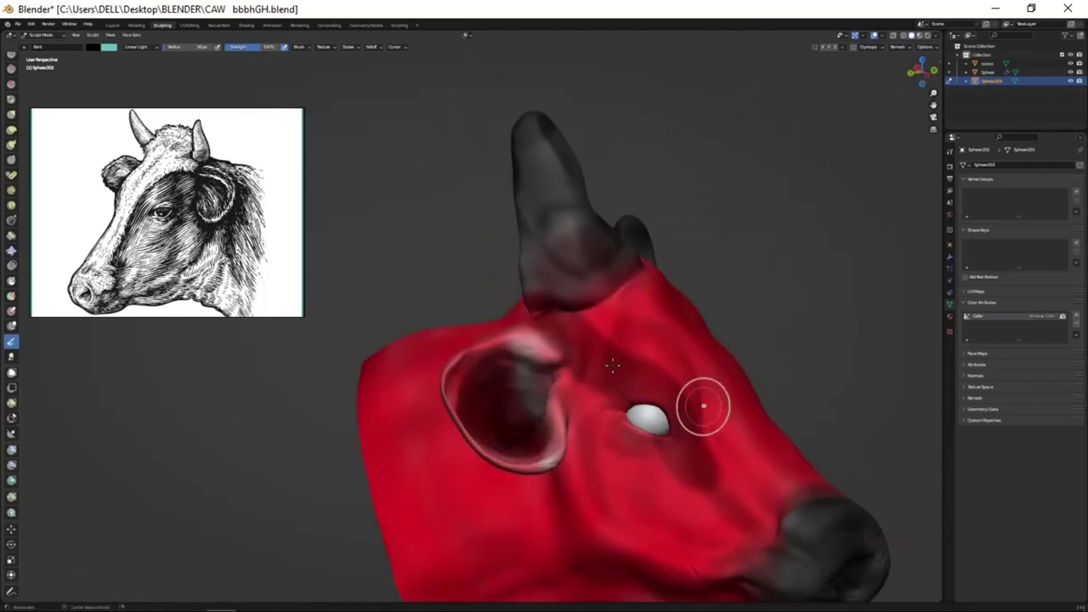
{"action": "middle_click_drag", "start_coordinate": [648, 514], "coordinate": [678, 393]}
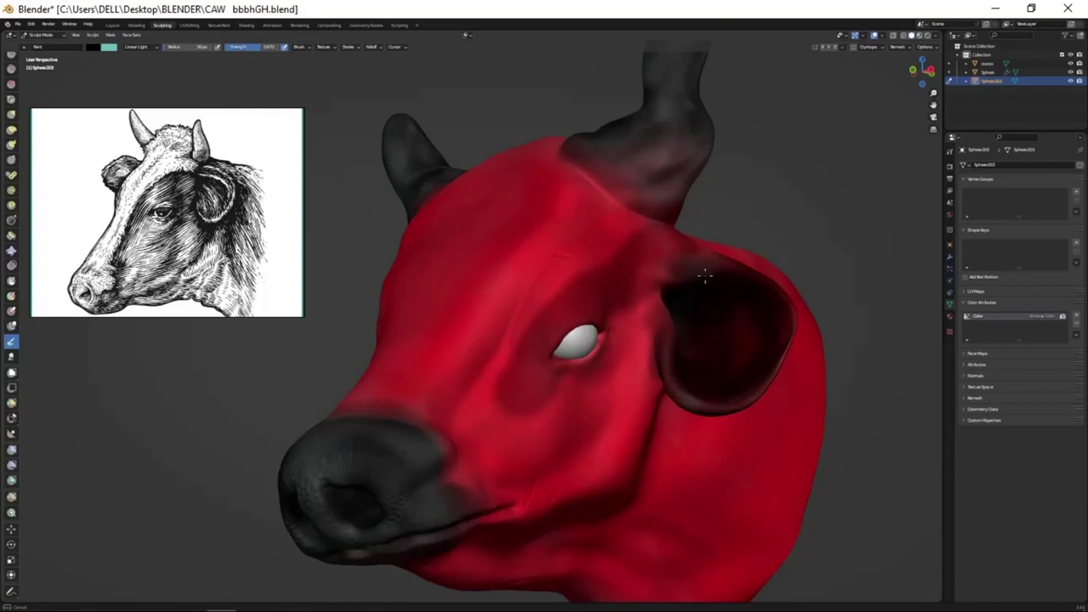
{"action": "middle_click_drag", "start_coordinate": [705, 273], "coordinate": [613, 387]}
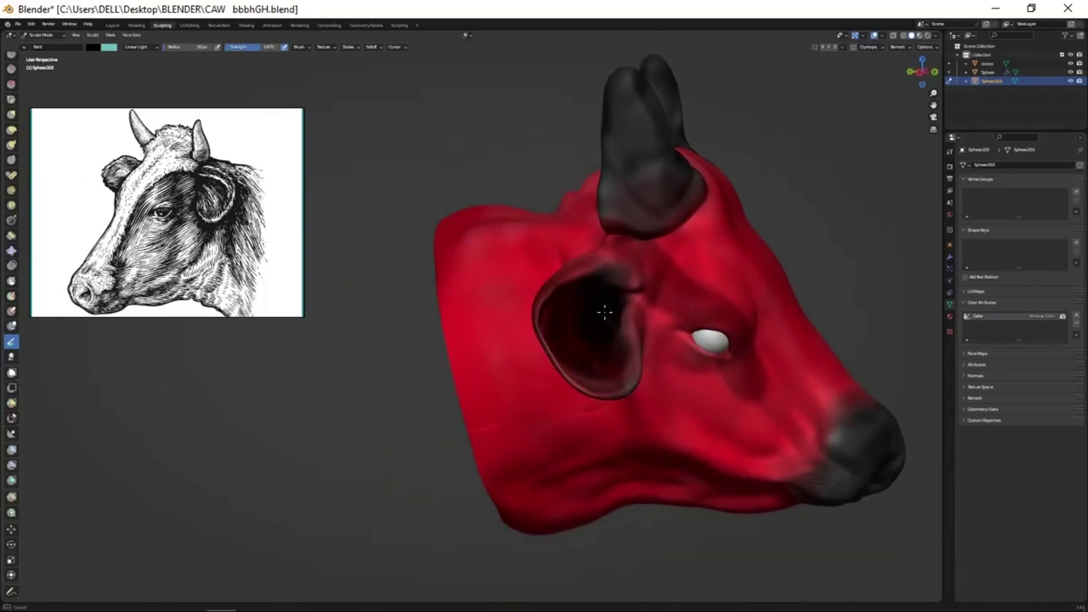
{"action": "mouse_move", "coordinate": [612, 262]}
{"action": "middle_mouse_down"}
{"action": "mouse_move", "coordinate": [651, 397]}
{"action": "mouse_move", "coordinate": [807, 388]}
{"action": "mouse_move", "coordinate": [538, 337]}
{"action": "middle_mouse_up"}
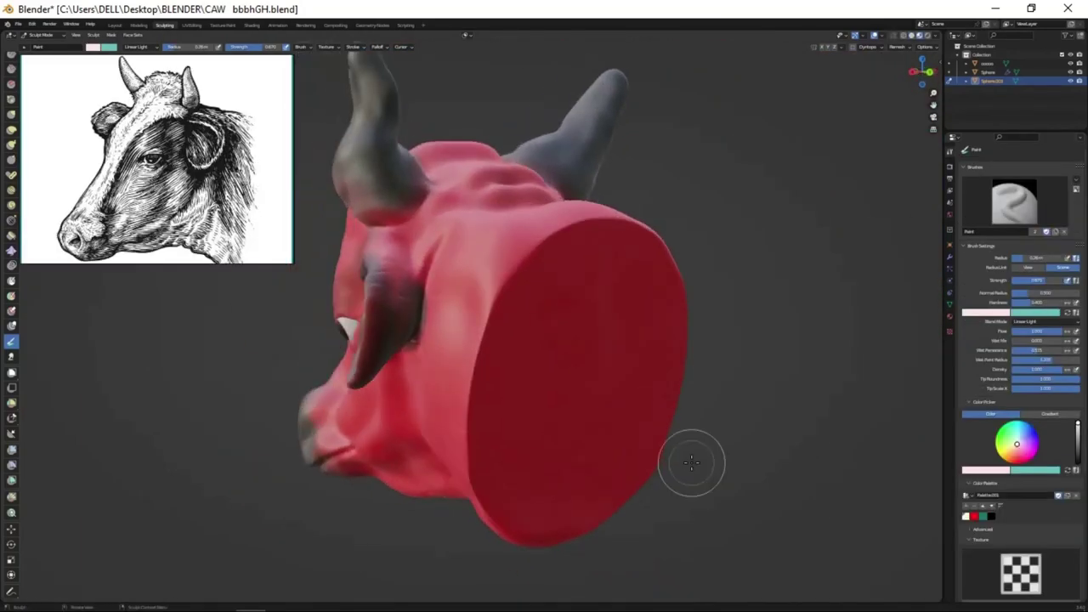
- Orbit from the back and both sides to a front view of the painted muzzle
{"action": "mouse_move", "coordinate": [597, 387]}
{"action": "middle_mouse_down"}
{"action": "mouse_move", "coordinate": [658, 384]}
{"action": "mouse_move", "coordinate": [524, 318]}
{"action": "middle_mouse_up"}
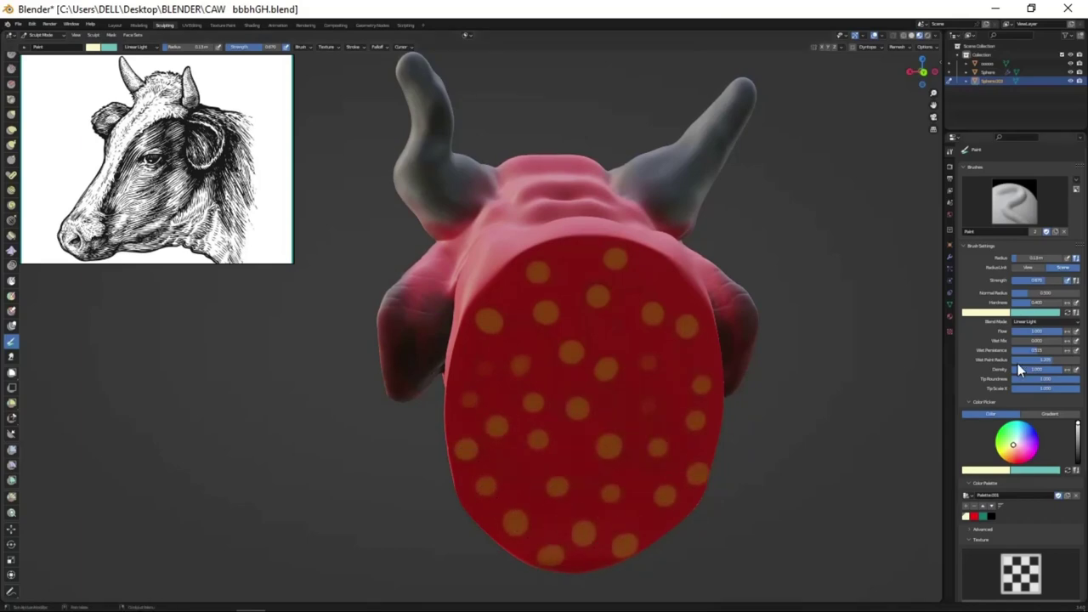
{"action": "mouse_move", "coordinate": [569, 281]}
{"action": "middle_mouse_down"}
{"action": "mouse_move", "coordinate": [573, 272]}
{"action": "mouse_move", "coordinate": [805, 468]}
{"action": "mouse_move", "coordinate": [1067, 333]}
{"action": "middle_mouse_up"}
{"action": "scroll", "coordinate": [573, 272], "scroll_direction": "down", "scroll_amount": 5}
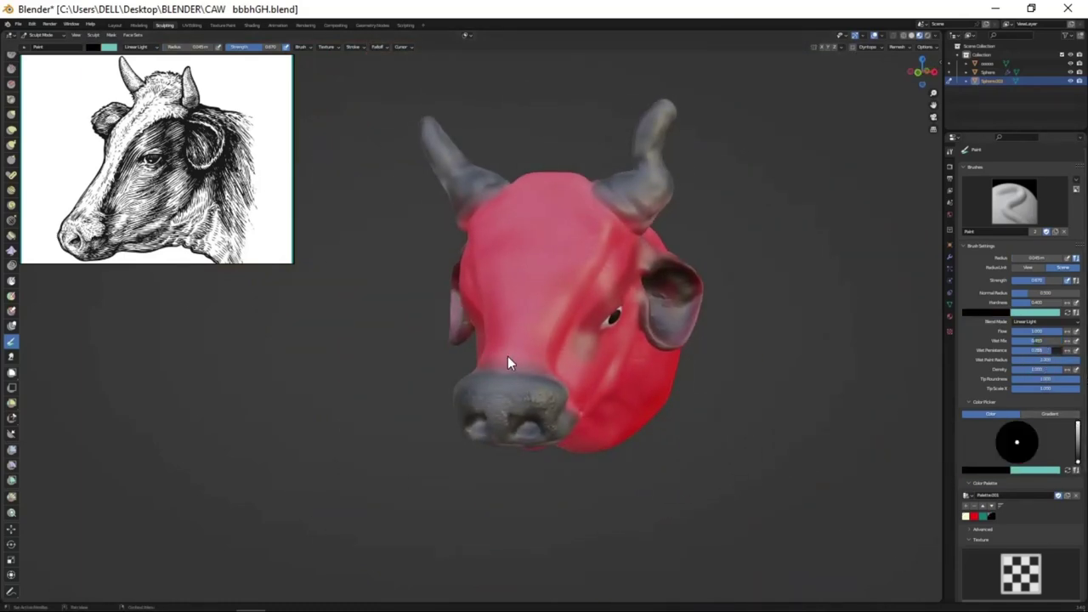
{"action": "scroll", "coordinate": [507, 357], "scroll_direction": "down", "scroll_amount": 2}
{"action": "mouse_move", "coordinate": [508, 357]}
{"action": "middle_mouse_down"}
{"action": "mouse_move", "coordinate": [620, 383]}
{"action": "mouse_move", "coordinate": [688, 446]}
{"action": "middle_mouse_up"}
{"action": "scroll", "coordinate": [620, 383], "scroll_direction": "up", "scroll_amount": 4}
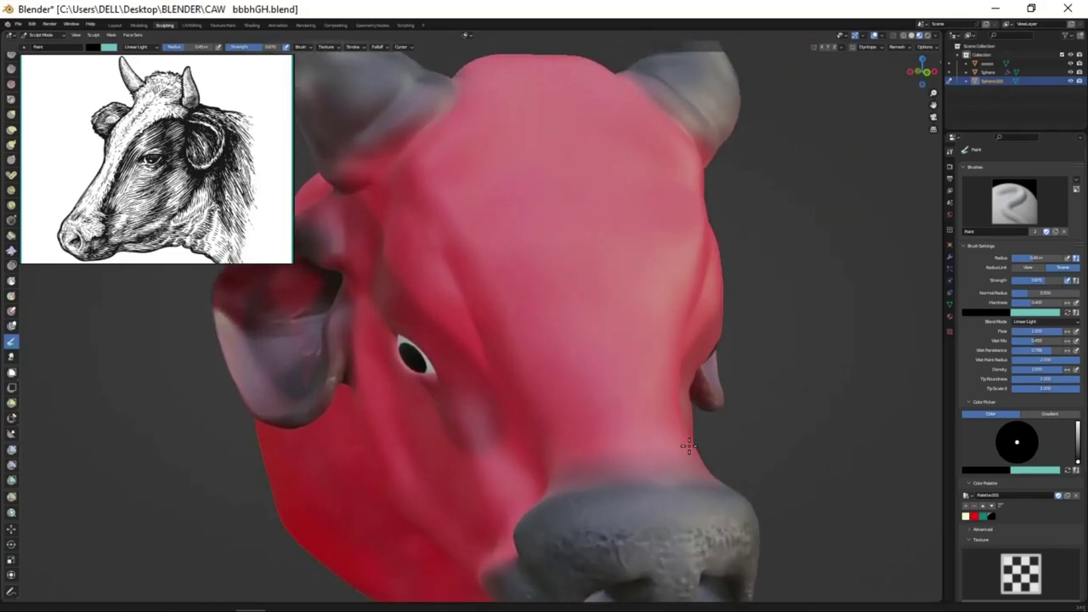
{"action": "scroll", "coordinate": [689, 446], "scroll_direction": "down", "scroll_amount": 3}
{"action": "middle_click_drag", "start_coordinate": [765, 214], "coordinate": [663, 503]}
- Check the whole head from front and side, then pick the Smear brush
{"action": "scroll", "coordinate": [664, 503], "scroll_direction": "up", "scroll_amount": 3}
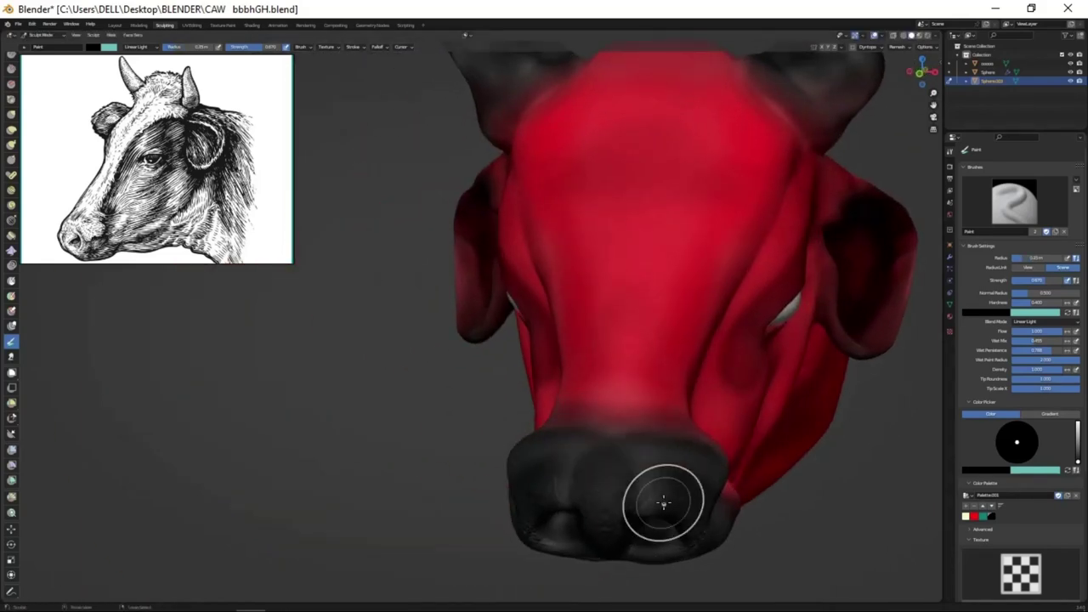
{"action": "mouse_move", "coordinate": [542, 425]}
{"action": "middle_mouse_down"}
{"action": "mouse_move", "coordinate": [559, 461]}
{"action": "mouse_move", "coordinate": [615, 467]}
{"action": "middle_mouse_up"}
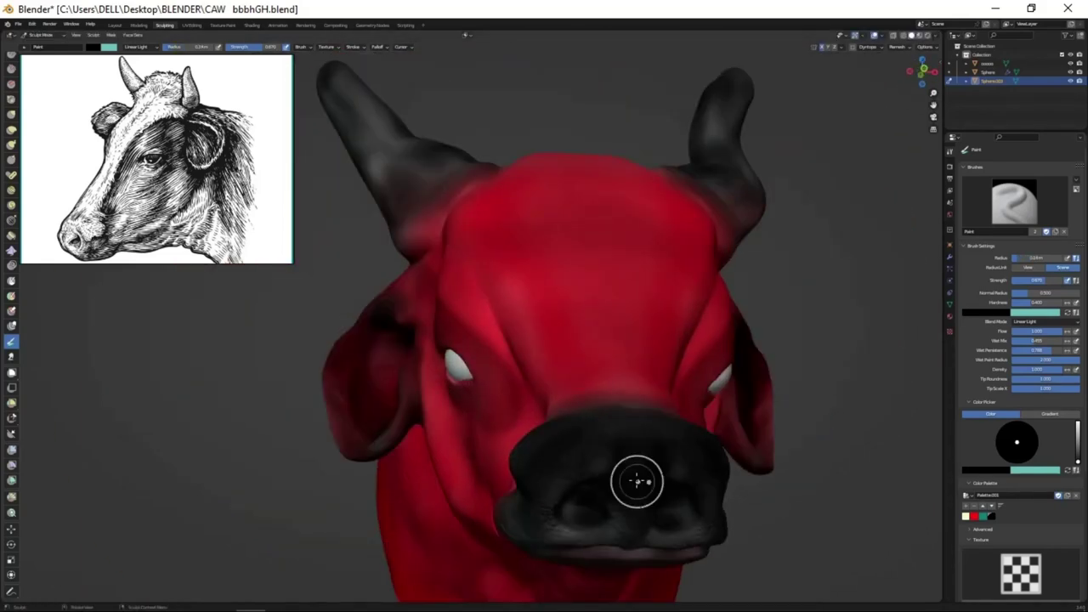
{"action": "mouse_move", "coordinate": [653, 433]}
{"action": "middle_mouse_down"}
{"action": "mouse_move", "coordinate": [672, 476]}
{"action": "mouse_move", "coordinate": [660, 479]}
{"action": "mouse_move", "coordinate": [714, 484]}
{"action": "mouse_move", "coordinate": [531, 464]}
{"action": "middle_mouse_up"}
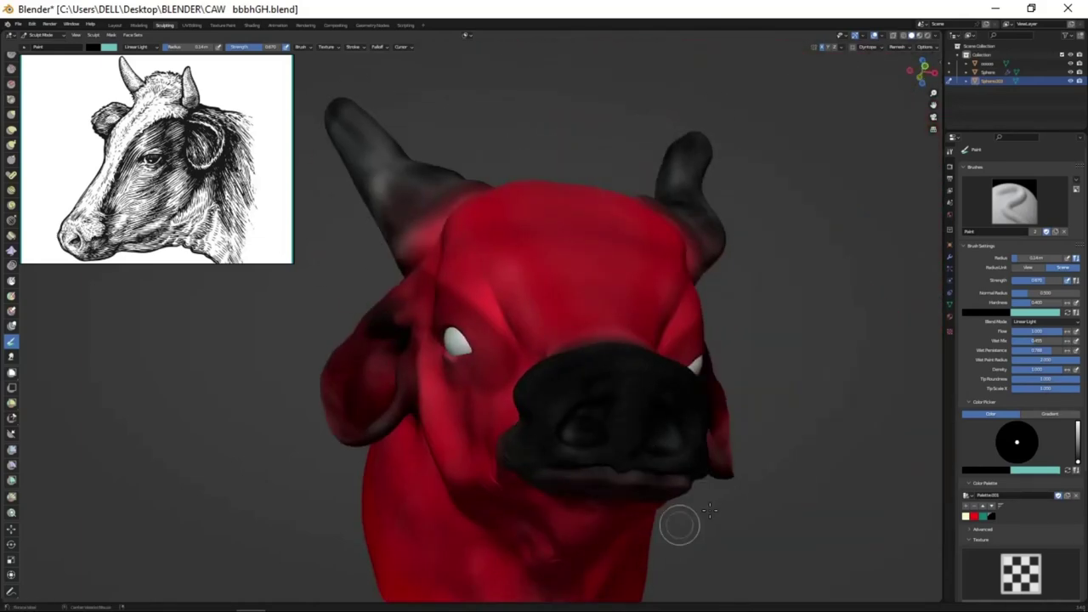
{"action": "middle_click_drag", "start_coordinate": [710, 510], "coordinate": [531, 409]}
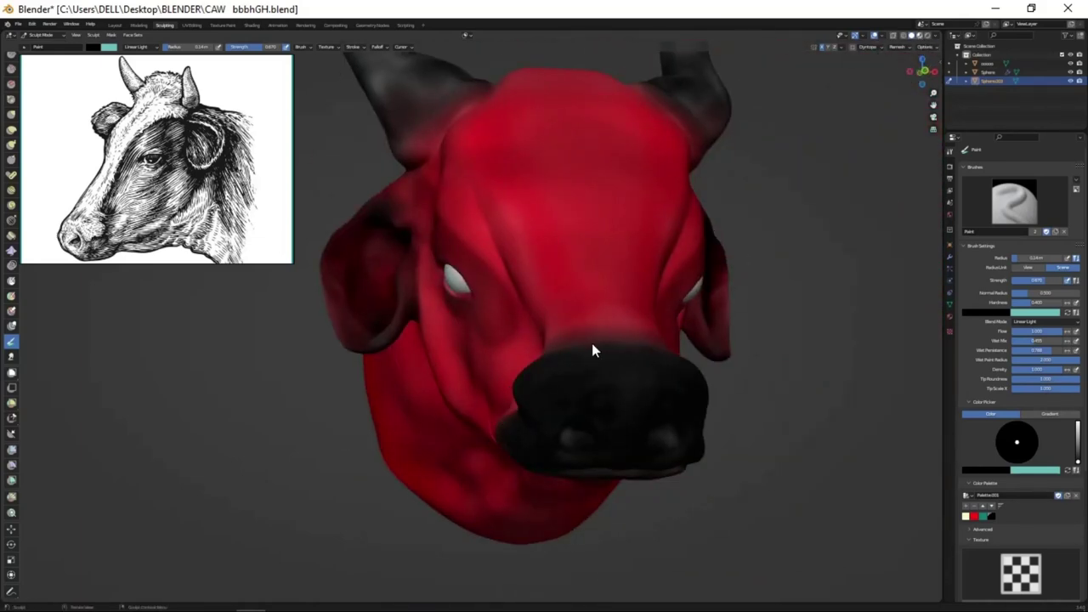
{"action": "middle_click_drag", "start_coordinate": [593, 351], "coordinate": [612, 389]}
{"action": "mouse_move", "coordinate": [679, 391]}
{"action": "middle_mouse_down"}
{"action": "mouse_move", "coordinate": [672, 396]}
{"action": "mouse_move", "coordinate": [688, 401]}
{"action": "mouse_move", "coordinate": [646, 408]}
{"action": "middle_mouse_up"}
{"action": "left_click", "coordinate": [11, 356]}
{"action": "middle_click_drag", "start_coordinate": [569, 412], "coordinate": [554, 368]}
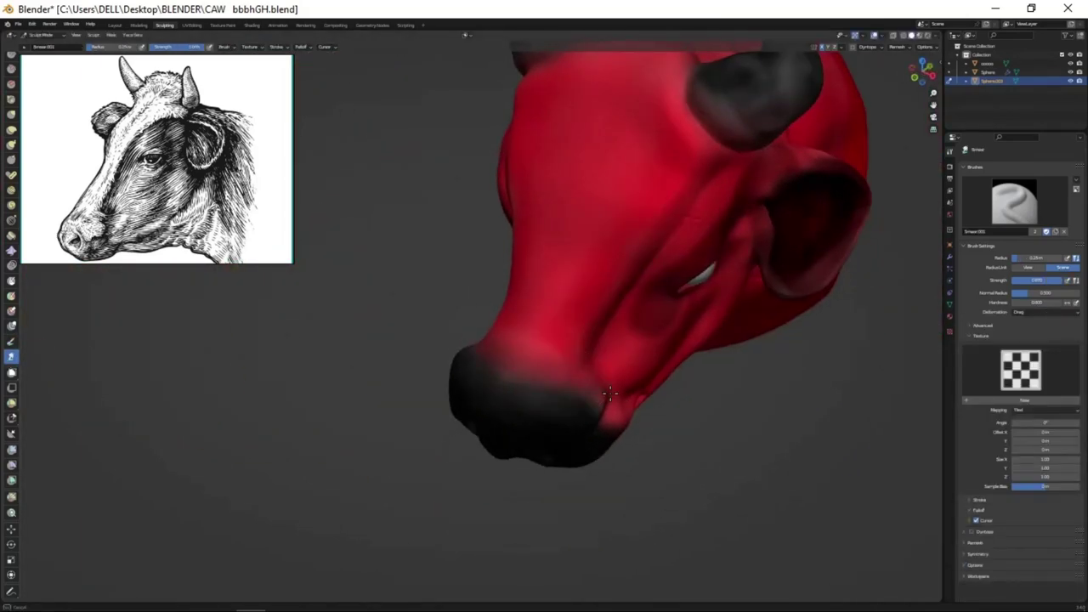
- Orbit over the top, face and horns, then return to the Paint brush with Shift+Space
{"action": "mouse_move", "coordinate": [609, 393]}
{"action": "middle_mouse_down"}
{"action": "mouse_move", "coordinate": [479, 400]}
{"action": "mouse_move", "coordinate": [432, 451]}
{"action": "mouse_move", "coordinate": [588, 391]}
{"action": "middle_mouse_up"}
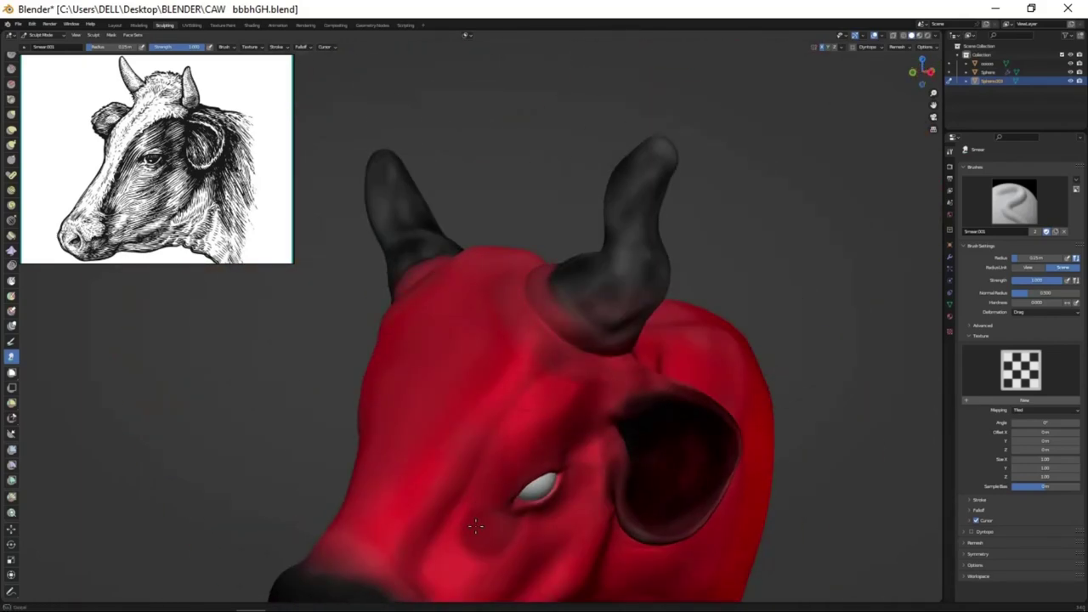
{"action": "mouse_move", "coordinate": [502, 492]}
{"action": "middle_mouse_down"}
{"action": "mouse_move", "coordinate": [612, 437]}
{"action": "mouse_move", "coordinate": [531, 306]}
{"action": "middle_mouse_up"}
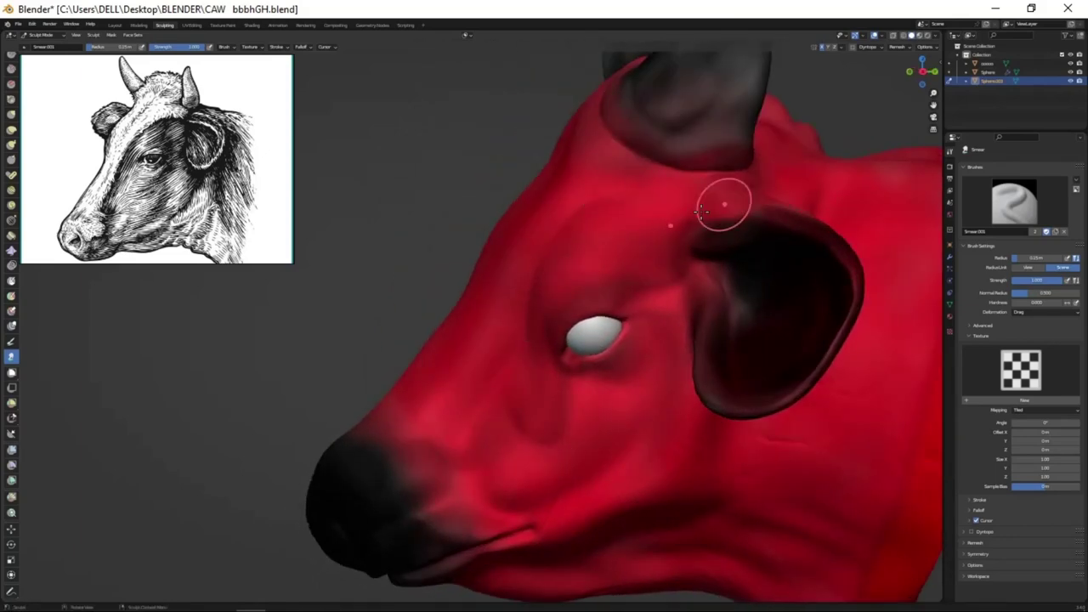
{"action": "mouse_move", "coordinate": [670, 361]}
{"action": "middle_mouse_down"}
{"action": "mouse_move", "coordinate": [646, 374]}
{"action": "mouse_move", "coordinate": [673, 388]}
{"action": "mouse_move", "coordinate": [540, 403]}
{"action": "mouse_move", "coordinate": [680, 360]}
{"action": "mouse_move", "coordinate": [681, 384]}
{"action": "middle_mouse_up"}
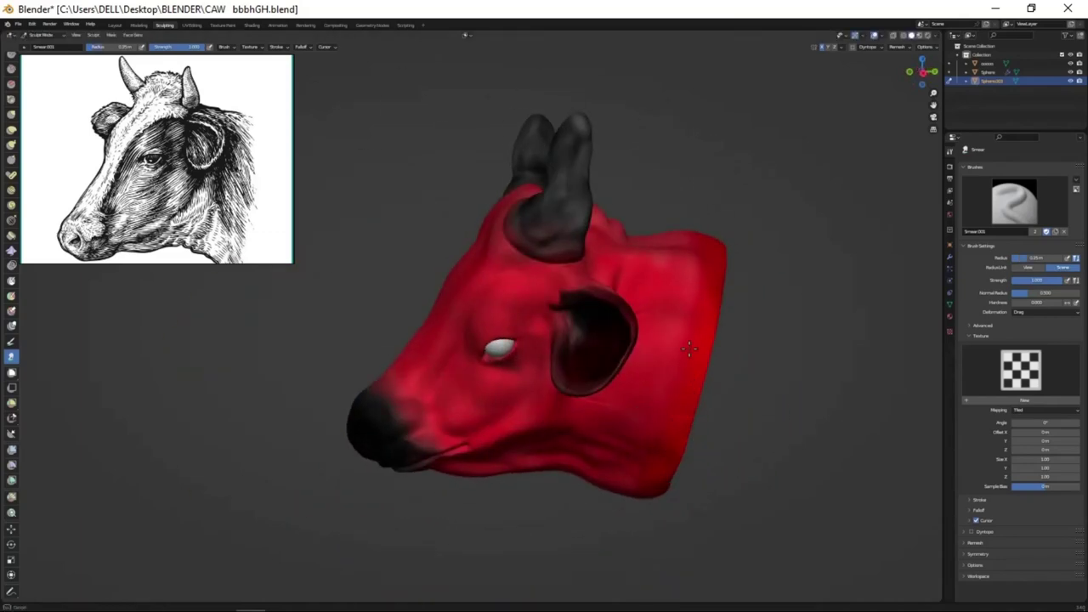
{"action": "mouse_move", "coordinate": [689, 347]}
{"action": "middle_mouse_down"}
{"action": "mouse_move", "coordinate": [515, 488]}
{"action": "mouse_move", "coordinate": [748, 427]}
{"action": "mouse_move", "coordinate": [714, 391]}
{"action": "mouse_move", "coordinate": [686, 308]}
{"action": "mouse_move", "coordinate": [645, 356]}
{"action": "mouse_move", "coordinate": [517, 303]}
{"action": "middle_mouse_up"}
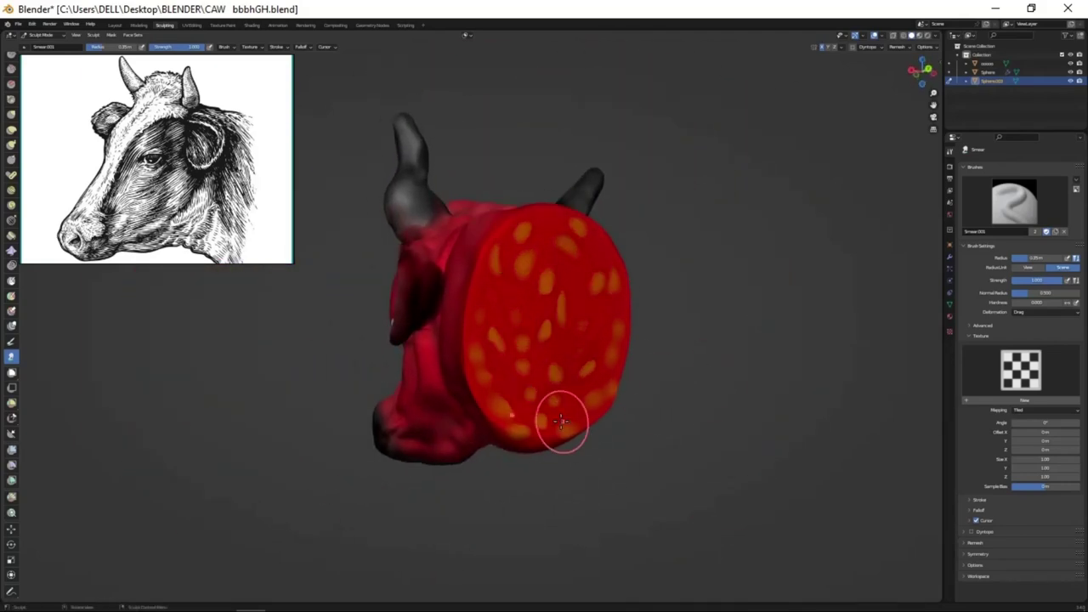
{"action": "mouse_move", "coordinate": [527, 368]}
{"action": "middle_mouse_down"}
{"action": "mouse_move", "coordinate": [629, 415]}
{"action": "mouse_move", "coordinate": [723, 340]}
{"action": "middle_mouse_up"}
{"action": "scroll", "coordinate": [723, 340], "scroll_direction": "up", "scroll_amount": 3}
{"action": "key", "text": "shift+space"}
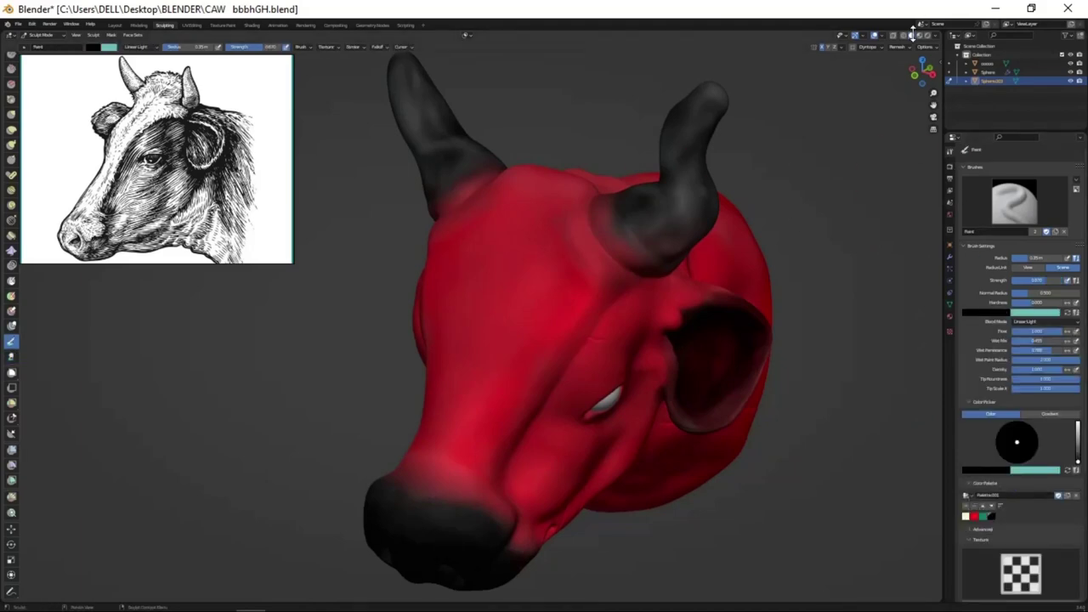
- Show the cow head in Material Preview and raise its Roughness for a matte look
{"action": "left_click", "coordinate": [919, 35]}
{"action": "middle_click_drag", "start_coordinate": [602, 396], "coordinate": [625, 397]}
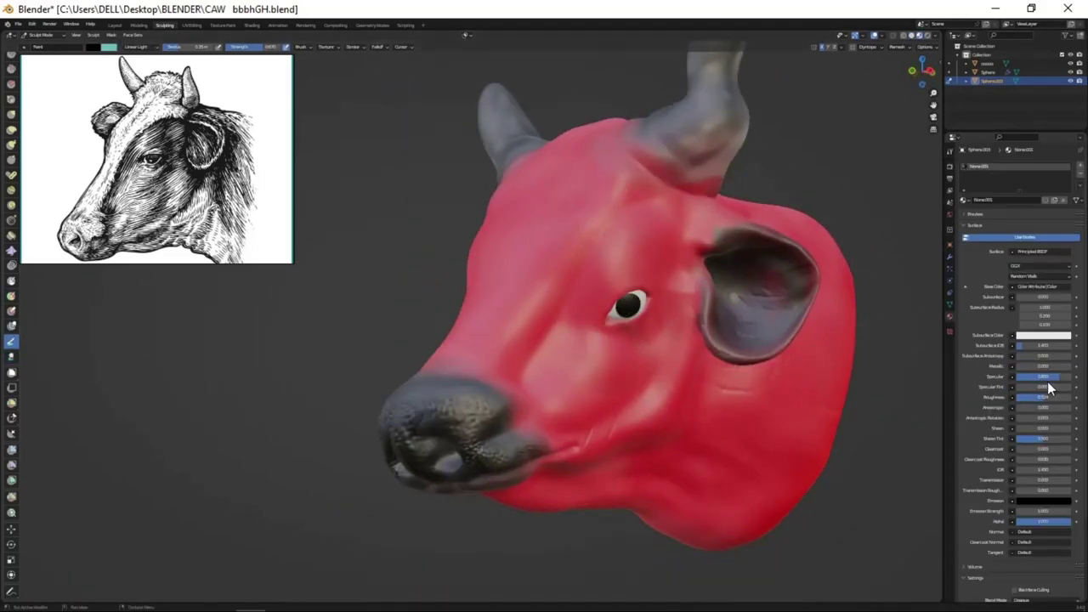
{"action": "left_click_drag", "start_coordinate": [1048, 396], "coordinate": [1068, 396]}
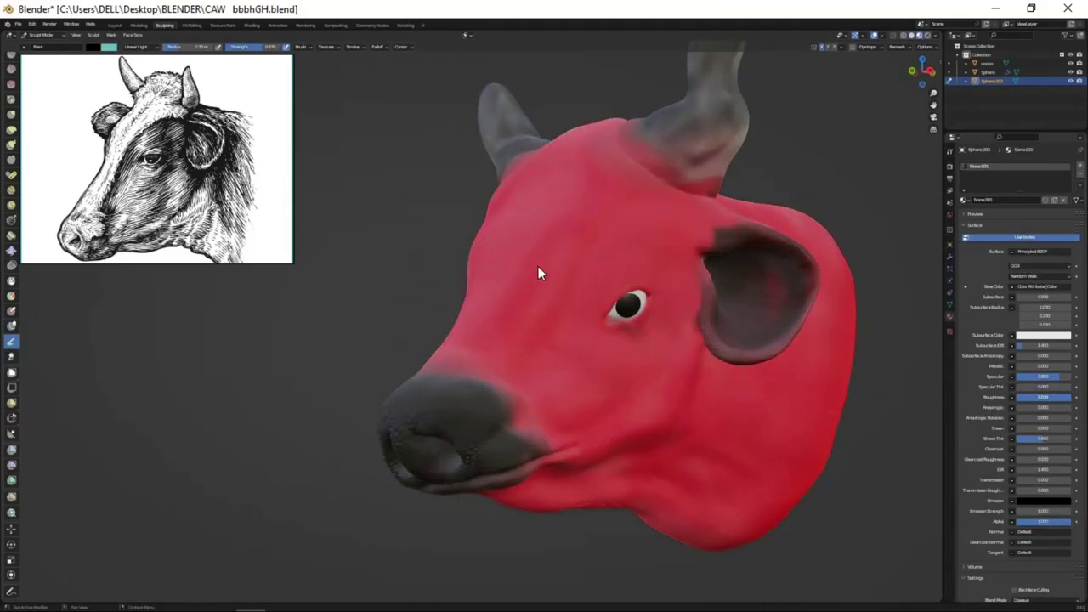
{"action": "middle_click_drag", "start_coordinate": [539, 271], "coordinate": [511, 272]}
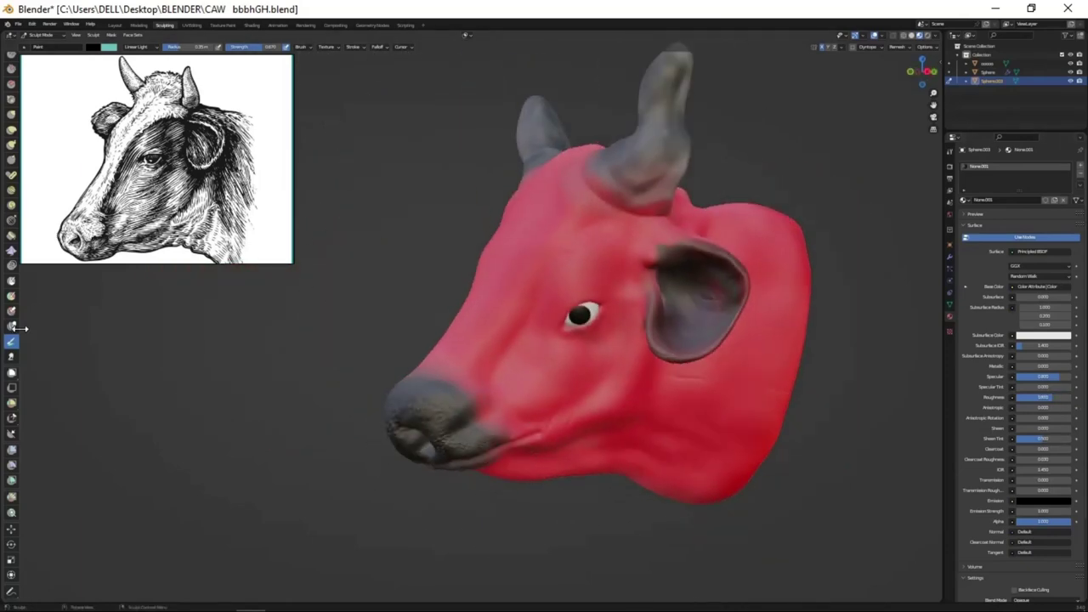
{"action": "middle_click_drag", "start_coordinate": [833, 365], "coordinate": [608, 236]}
{"action": "scroll", "coordinate": [607, 235], "scroll_direction": "up", "scroll_amount": 2}
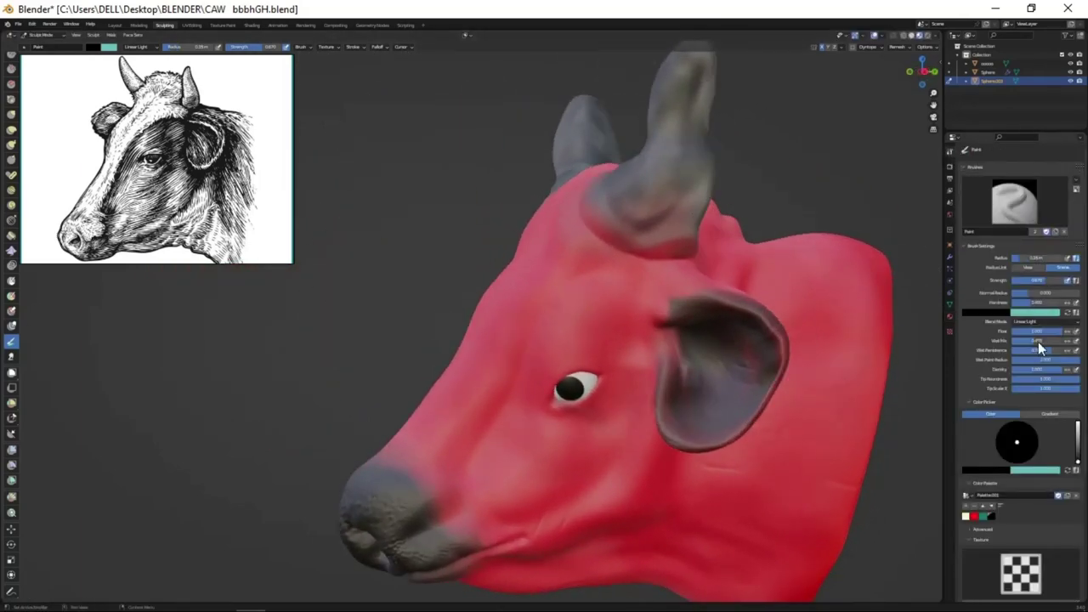
{"action": "scroll", "coordinate": [702, 281], "scroll_direction": "down", "scroll_amount": 2}
{"action": "scroll", "coordinate": [633, 372], "scroll_direction": "up", "scroll_amount": 5}
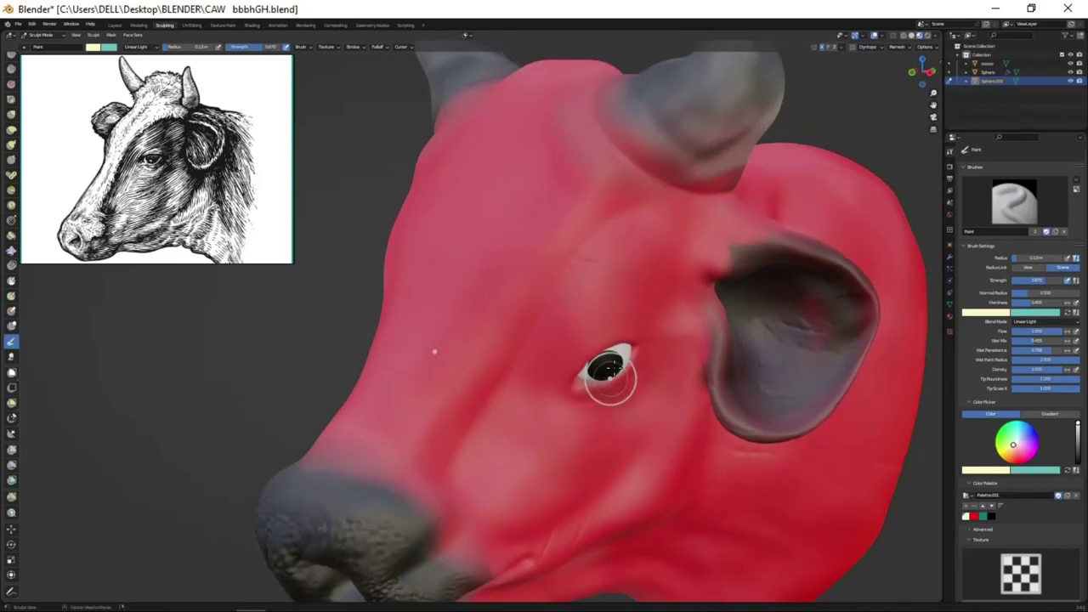
- Check the eyes in local view, return to solid shading, and view the head frontally in Layout
{"action": "key", "text": "KP_Divide"}
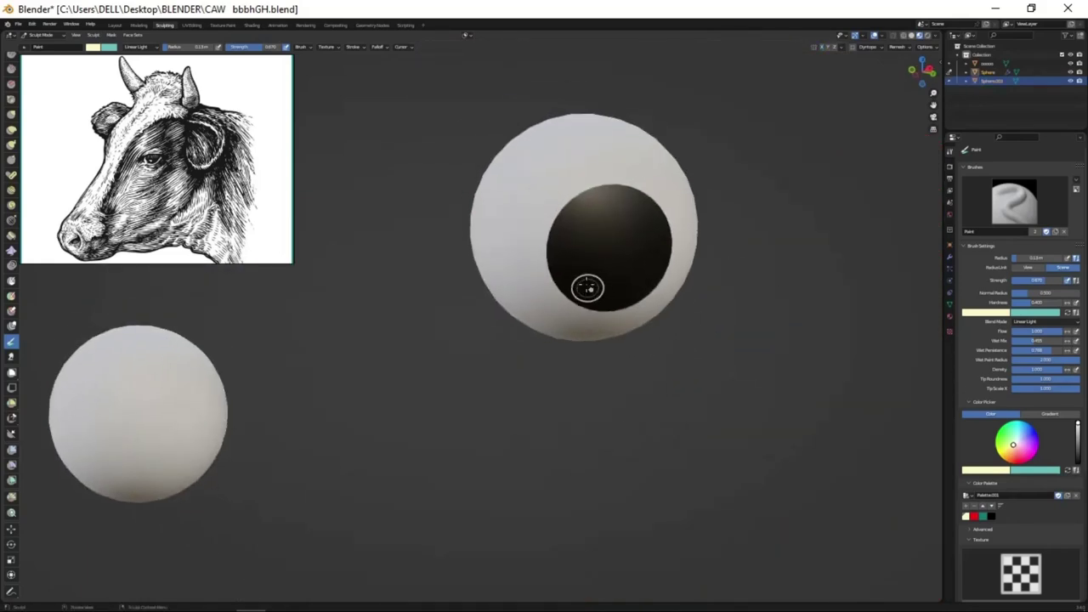
{"action": "key", "text": "KP_Divide"}
{"action": "mouse_move", "coordinate": [561, 303]}
{"action": "middle_mouse_down"}
{"action": "mouse_move", "coordinate": [672, 343]}
{"action": "mouse_move", "coordinate": [659, 355]}
{"action": "middle_mouse_up"}
{"action": "scroll", "coordinate": [672, 344], "scroll_direction": "up", "scroll_amount": 1}
{"action": "scroll", "coordinate": [672, 344], "scroll_direction": "down", "scroll_amount": 2}
{"action": "left_click", "coordinate": [926, 38]}
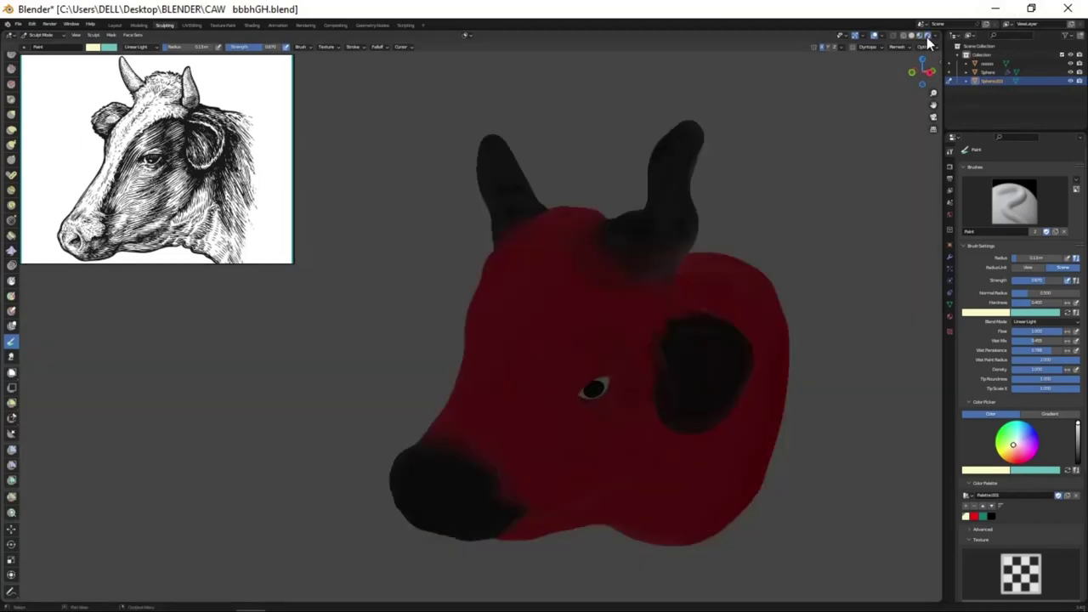
{"action": "left_click", "coordinate": [115, 25]}
{"action": "key", "text": "KP_1"}
- Raise the cow head vertically along Z
{"action": "key", "text": "g"}
{"action": "key", "text": "z"}
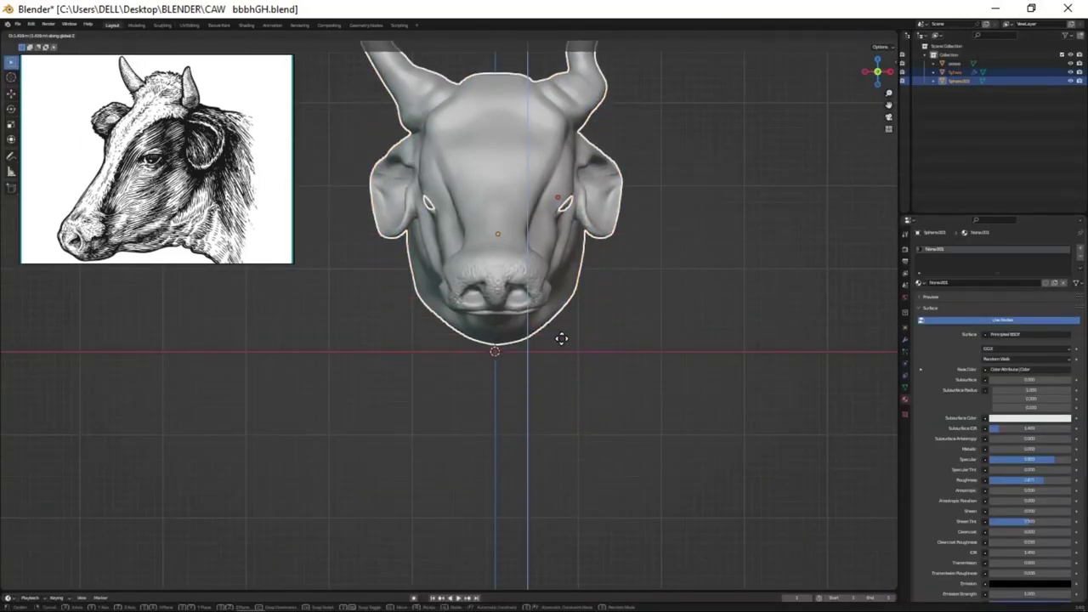
{"action": "left_click", "coordinate": [527, 466]}
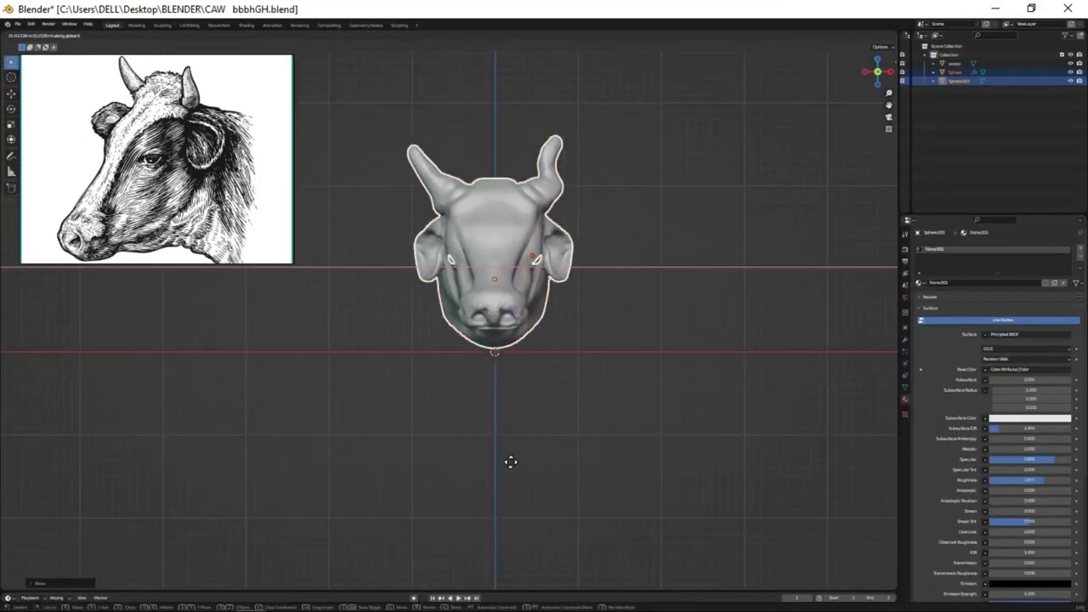
{"action": "mouse_move", "coordinate": [510, 462]}
{"action": "middle_mouse_down"}
{"action": "mouse_move", "coordinate": [496, 454]}
{"action": "mouse_move", "coordinate": [517, 430]}
{"action": "mouse_move", "coordinate": [529, 480]}
{"action": "middle_mouse_up"}
{"action": "scroll", "coordinate": [528, 481], "scroll_direction": "up", "scroll_amount": 1}
- Add a Bezier circle, an empty and a camera to the scene
{"action": "key", "text": "shift+a"}
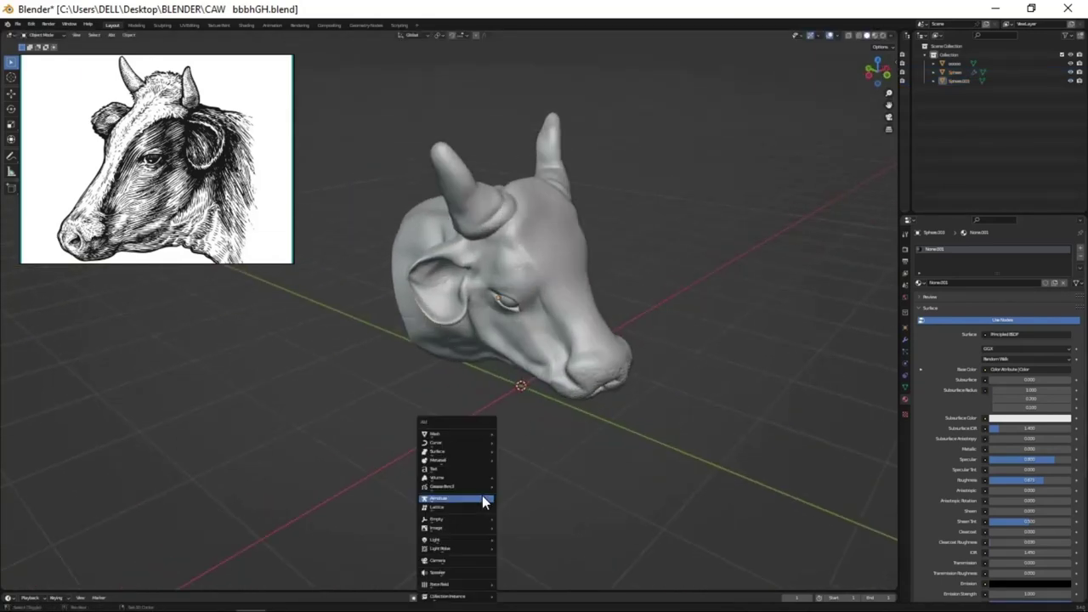
{"action": "left_click", "coordinate": [512, 452]}
{"action": "scroll", "coordinate": [511, 475], "scroll_direction": "down", "scroll_amount": 3}
{"action": "key", "text": "shift+a"}
{"action": "left_click", "coordinate": [520, 441]}
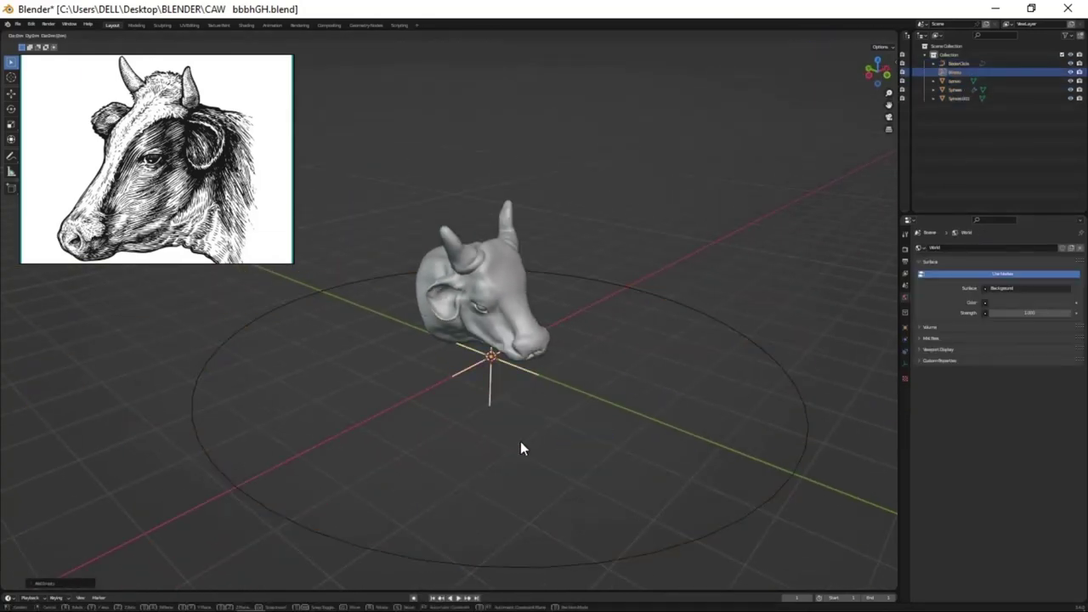
{"action": "middle_click_drag", "start_coordinate": [502, 440], "coordinate": [511, 503]}
{"action": "key", "text": "shift+a"}
{"action": "left_click", "coordinate": [499, 527]}
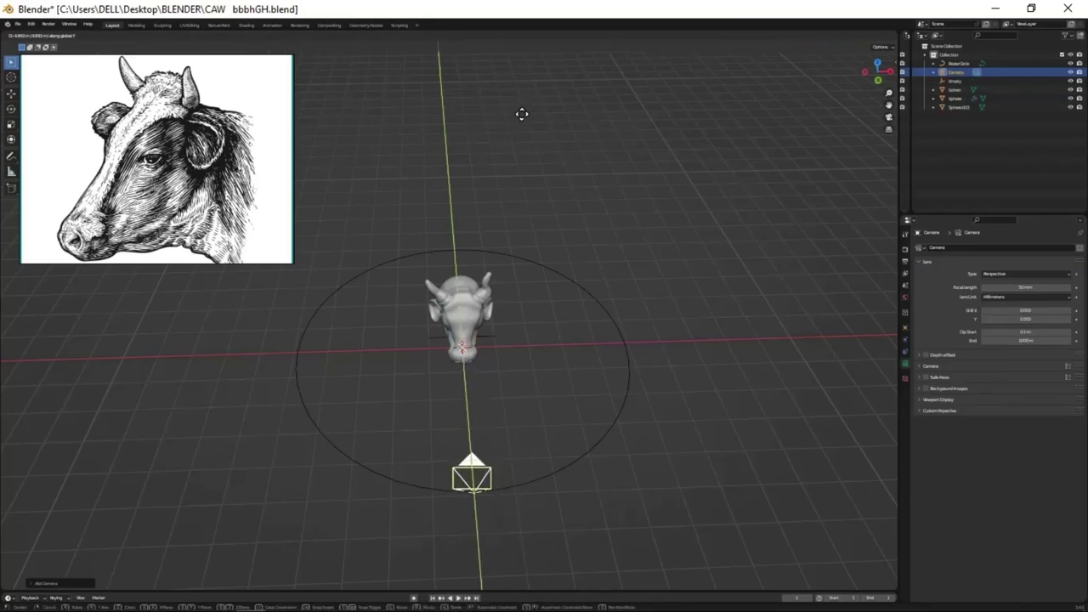
{"action": "mouse_move", "coordinate": [520, 111]}
{"action": "middle_mouse_down"}
{"action": "mouse_move", "coordinate": [601, 344]}
{"action": "mouse_move", "coordinate": [539, 348]}
{"action": "middle_mouse_up"}
- Add a 300 W area light and raise it above the cow head
{"action": "key", "text": "shift+a"}
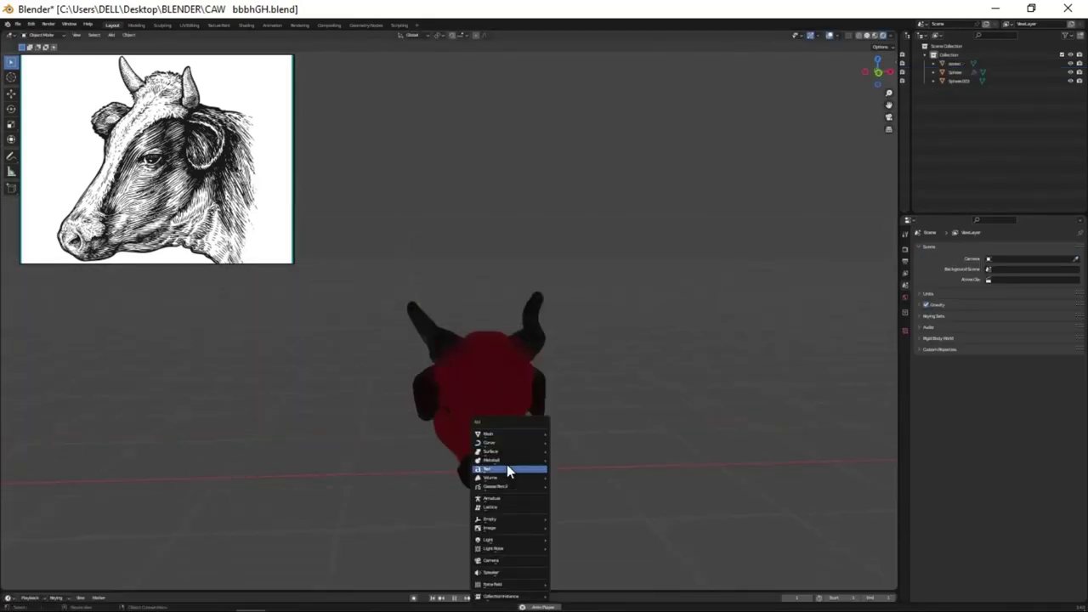
{"action": "left_click", "coordinate": [566, 566]}
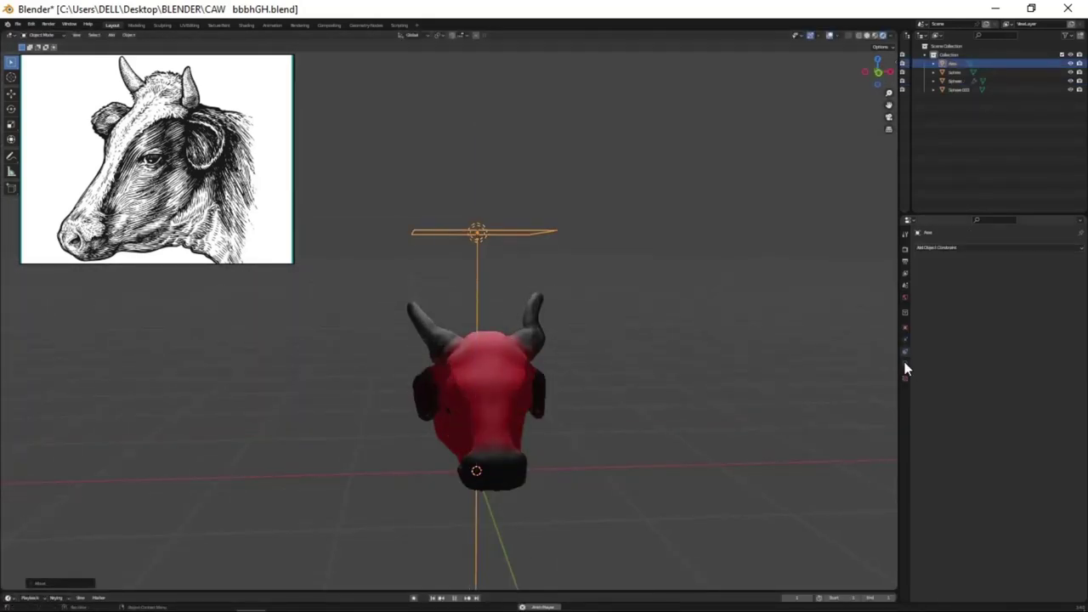
{"action": "double_click", "coordinate": [1024, 304]}
{"action": "type", "text": "300"}
{"action": "key", "text": "Return"}
{"action": "key", "text": "g"}
{"action": "key", "text": "z"}
{"action": "left_click", "coordinate": [571, 317]}
- Duplicate the light to the right of the head and rotate it toward the head
{"action": "key", "text": "shift+d"}
{"action": "key", "text": "x"}
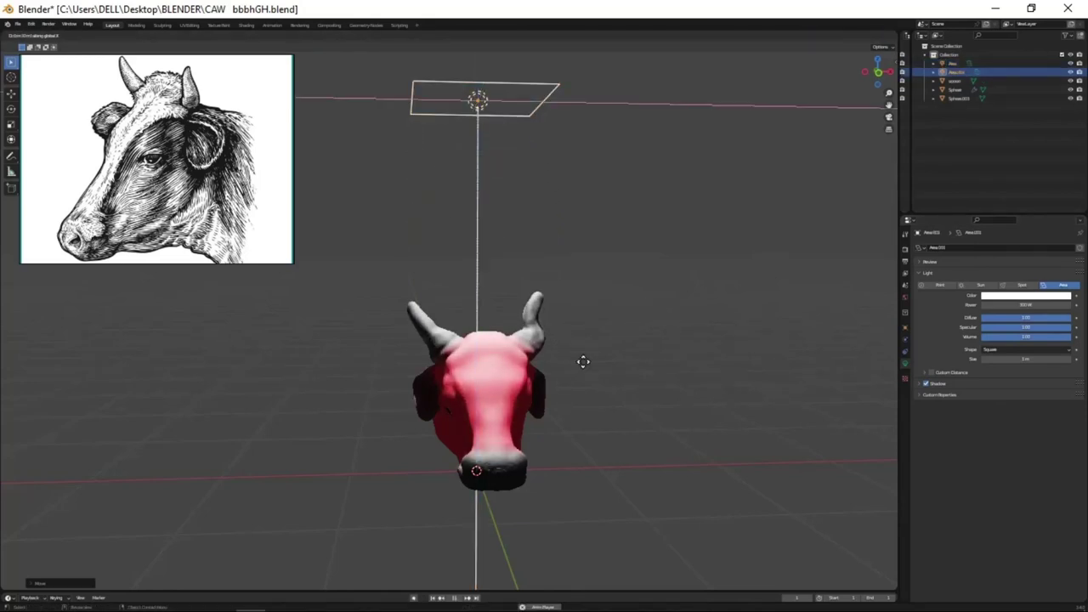
{"action": "left_click", "coordinate": [802, 399]}
{"action": "key", "text": "r"}
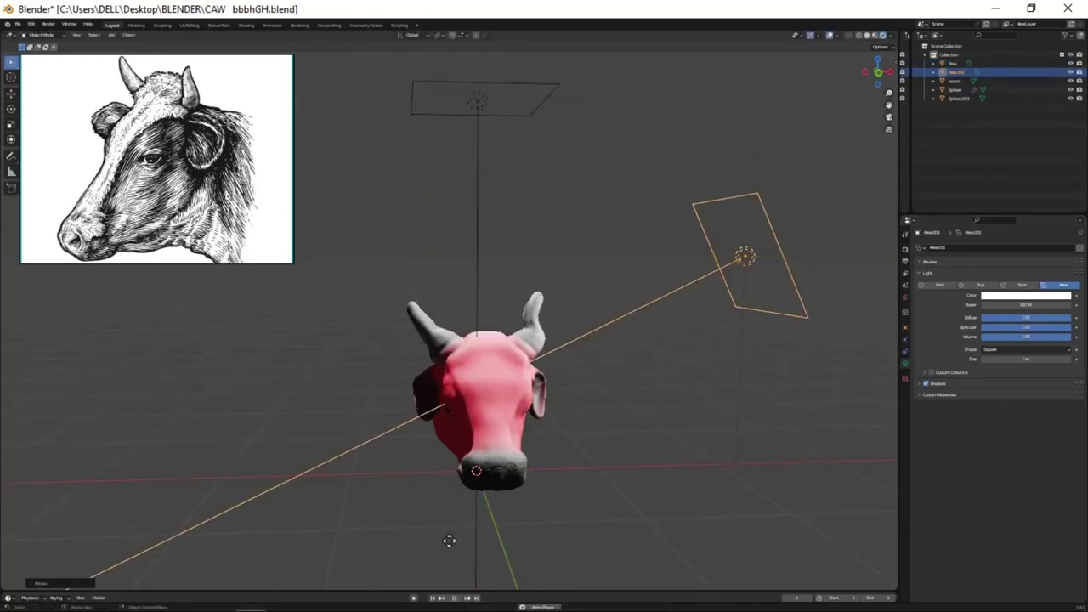
{"action": "mouse_move", "coordinate": [771, 476]}
{"action": "middle_mouse_down"}
{"action": "mouse_move", "coordinate": [460, 460]}
{"action": "mouse_move", "coordinate": [566, 414]}
{"action": "middle_mouse_up"}
- Turn off scene lights and scene world in the viewport preview and pick a studio environment
{"action": "left_click", "coordinate": [890, 36]}
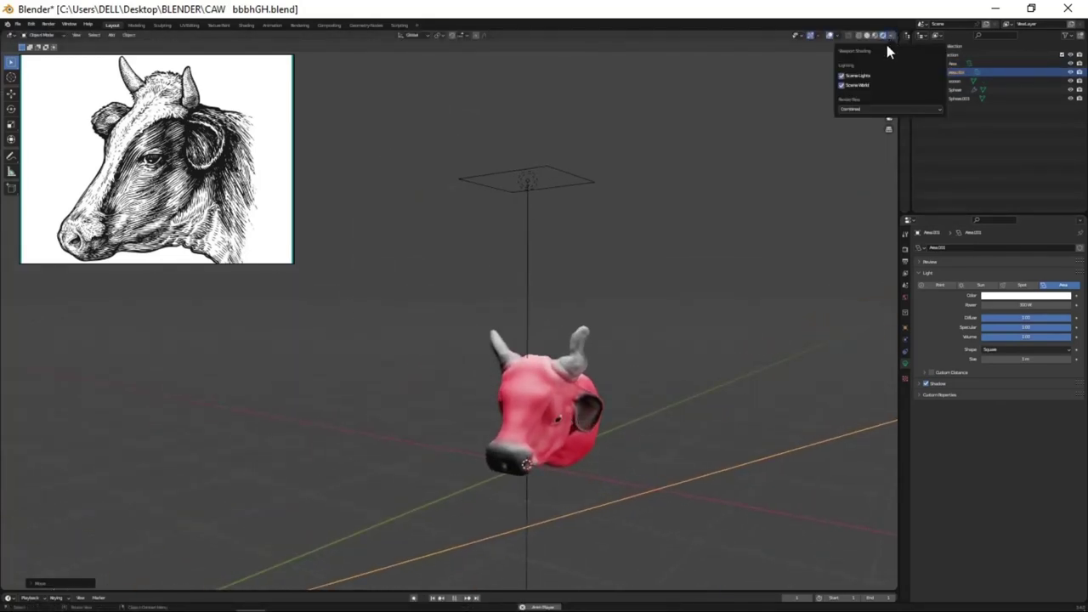
{"action": "left_click", "coordinate": [842, 75]}
{"action": "left_click", "coordinate": [842, 85]}
{"action": "left_click", "coordinate": [883, 106]}
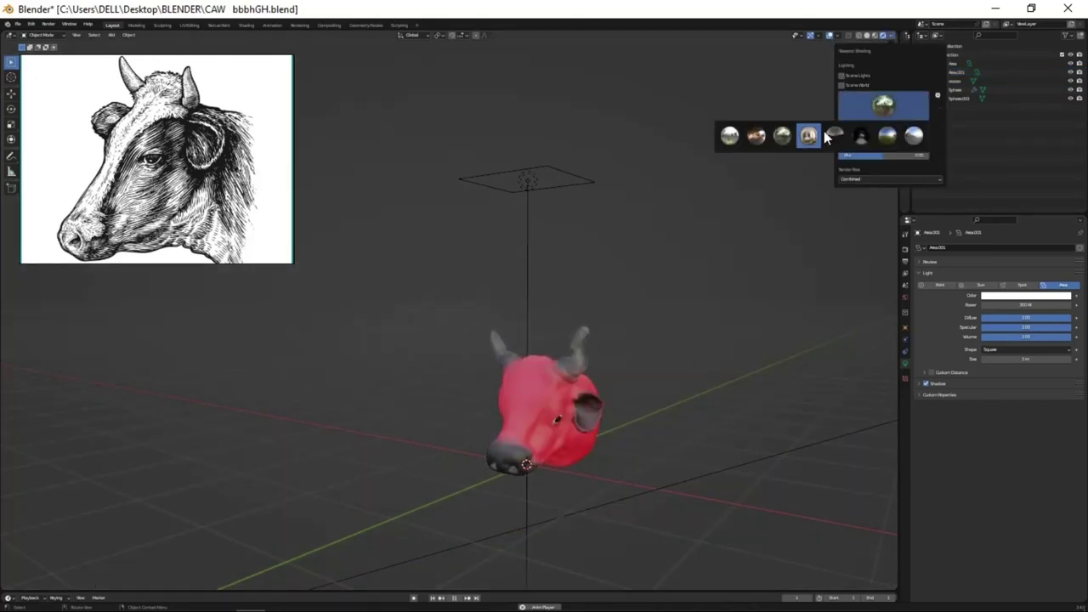
{"action": "left_click", "coordinate": [809, 134]}
{"action": "left_click", "coordinate": [883, 105]}
{"action": "left_click", "coordinate": [784, 134]}
{"action": "mouse_move", "coordinate": [728, 136]}
{"action": "middle_mouse_down"}
{"action": "mouse_move", "coordinate": [575, 369]}
{"action": "mouse_move", "coordinate": [561, 374]}
{"action": "middle_mouse_up"}
{"action": "scroll", "coordinate": [576, 370], "scroll_direction": "up", "scroll_amount": 2}
- Tint the light pink, then copy it as Area.002 to the cow's left, coloured red
{"action": "left_click", "coordinate": [890, 35]}
{"action": "left_click", "coordinate": [1026, 295]}
{"action": "left_click", "coordinate": [1029, 213]}
{"action": "left_click", "coordinate": [504, 188]}
{"action": "key", "text": "shift+d"}
{"action": "key", "text": "x"}
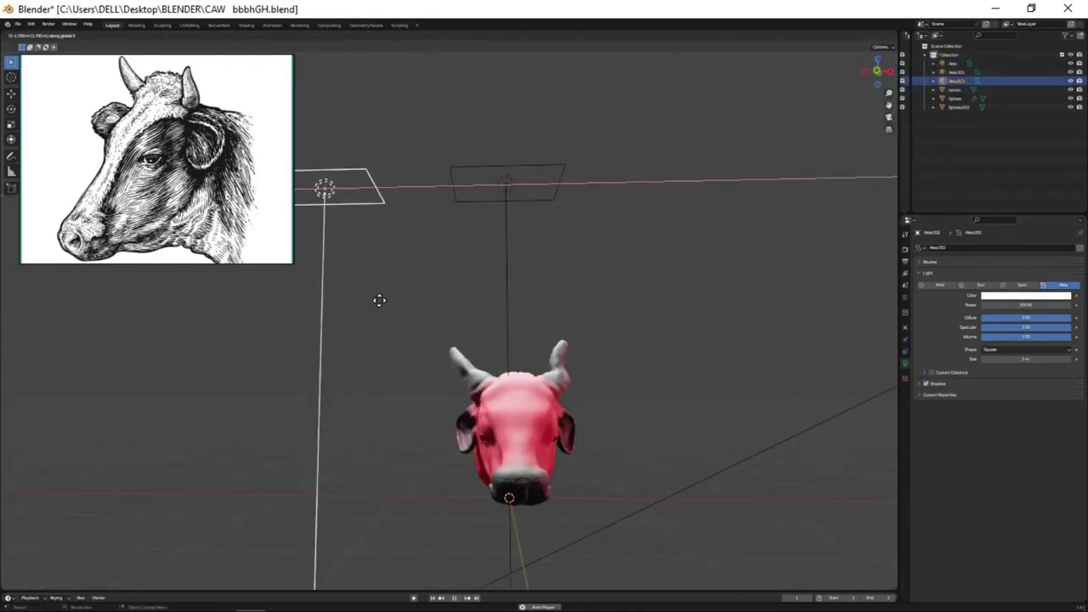
{"action": "left_click", "coordinate": [1020, 298]}
{"action": "left_click", "coordinate": [1029, 212]}
- Tint the centre area light pink and duplicate it as Area.003
{"action": "left_click", "coordinate": [506, 187]}
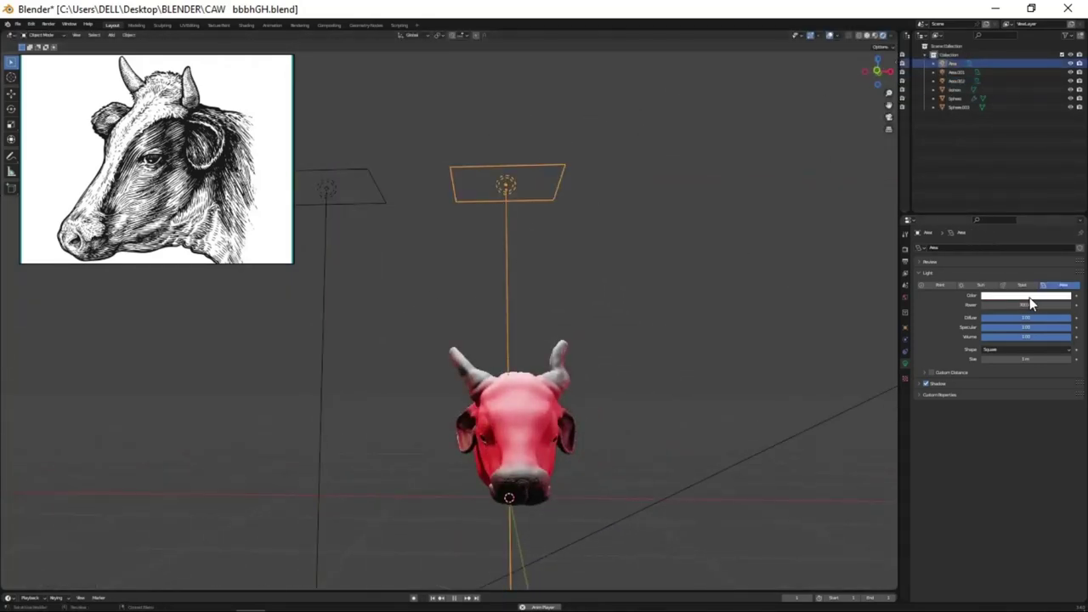
{"action": "left_click", "coordinate": [1026, 297]}
{"action": "left_click", "coordinate": [1029, 212]}
{"action": "middle_click_drag", "start_coordinate": [559, 449], "coordinate": [511, 364]}
{"action": "key", "text": "shift+d"}
- Constrain the Area.003 copy to the X axis and orbit around the lit cow head
{"action": "key", "text": "x"}
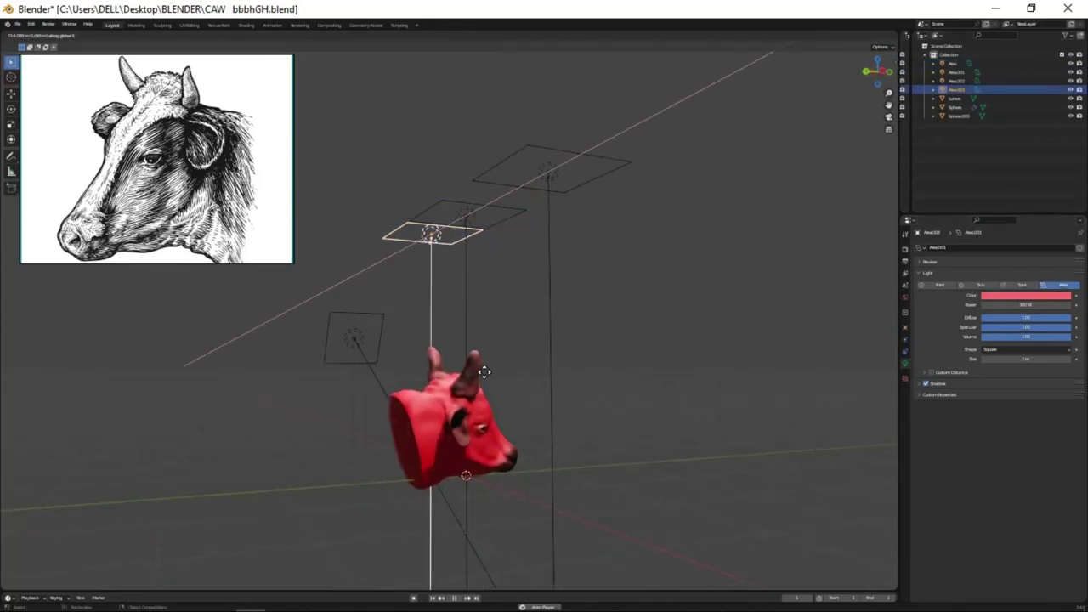
{"action": "mouse_move", "coordinate": [285, 129]}
{"action": "middle_mouse_down"}
{"action": "mouse_move", "coordinate": [459, 401]}
{"action": "mouse_move", "coordinate": [489, 401]}
{"action": "mouse_move", "coordinate": [489, 444]}
{"action": "middle_mouse_up"}
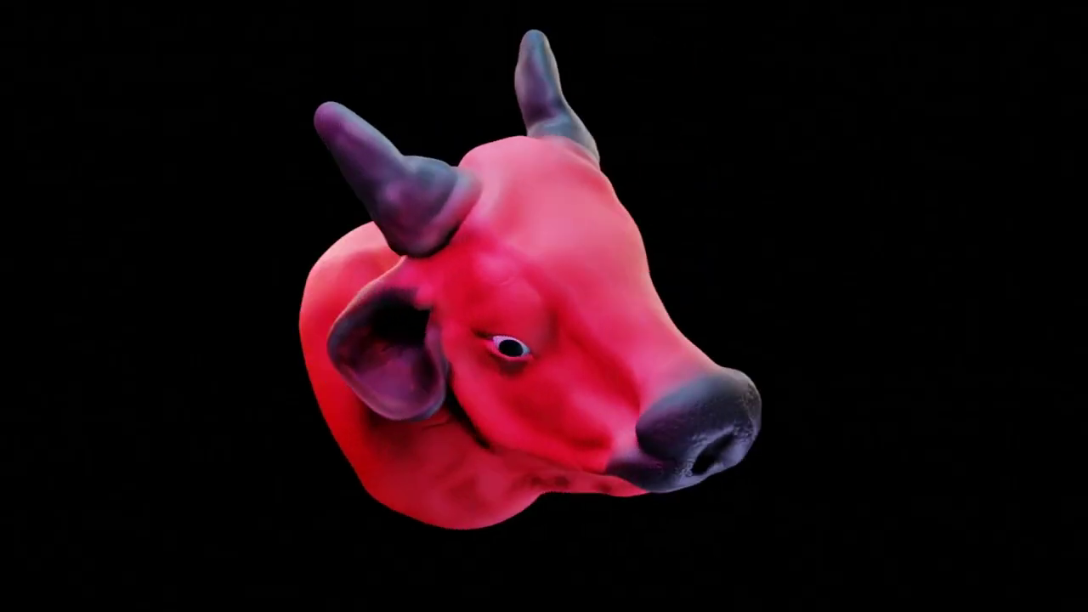